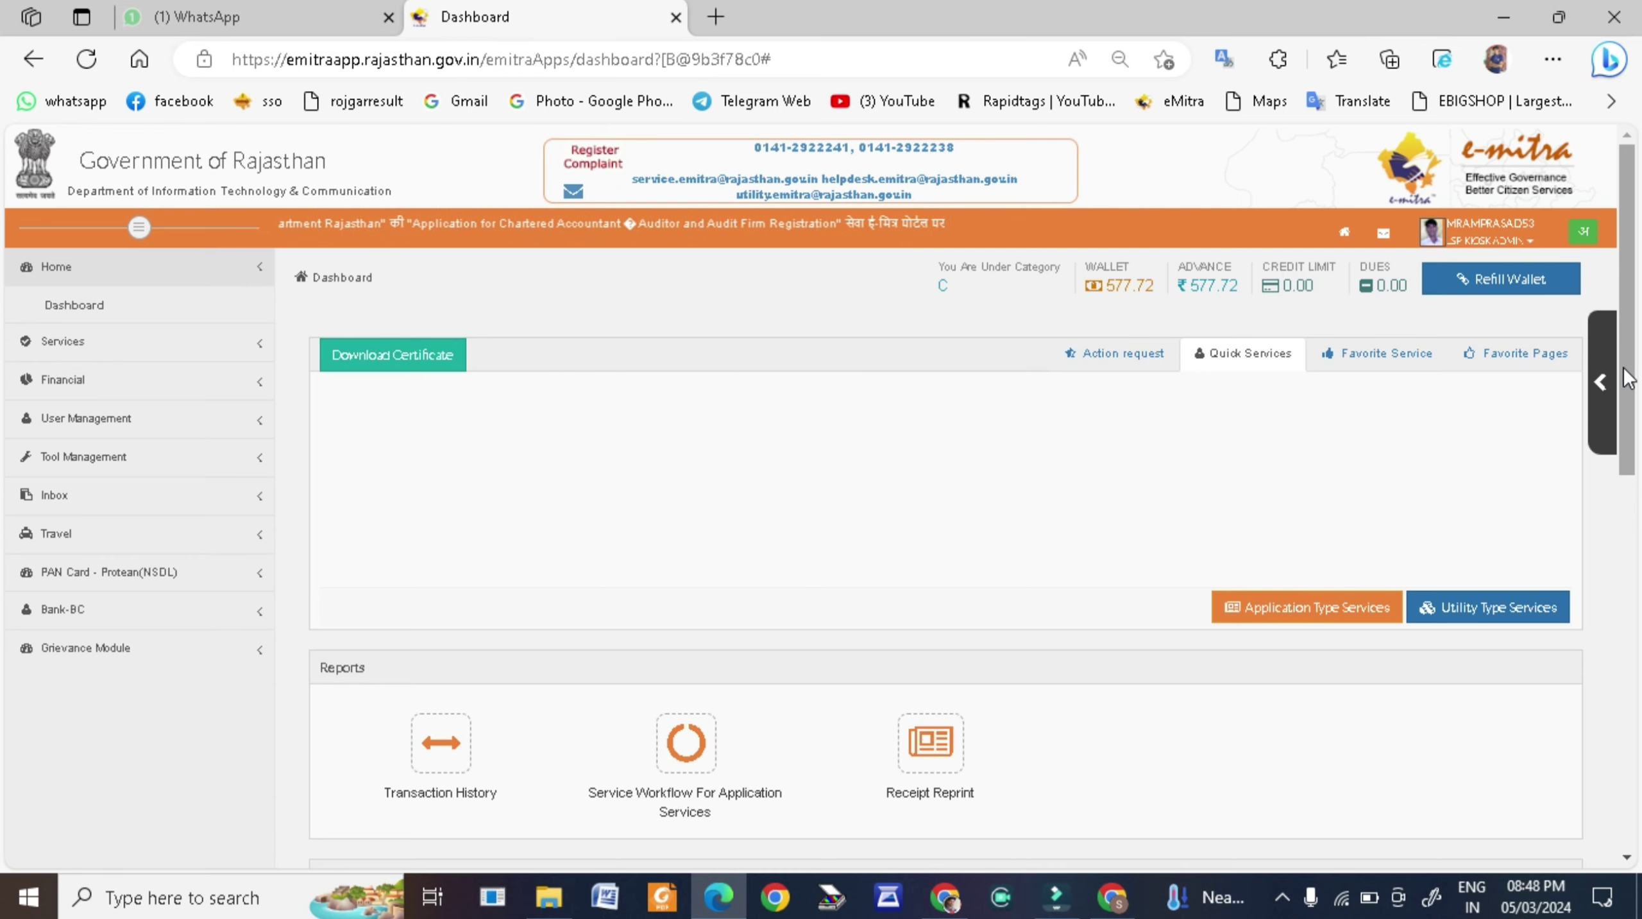
# Search the utility type services for "pan", choose SecurePe - NSDL PAN Card Issuance, and accept the redirect to the third-party portal
pyautogui.scroll(-3, 1628, 373)
pyautogui.scroll(3, 1631, 367)
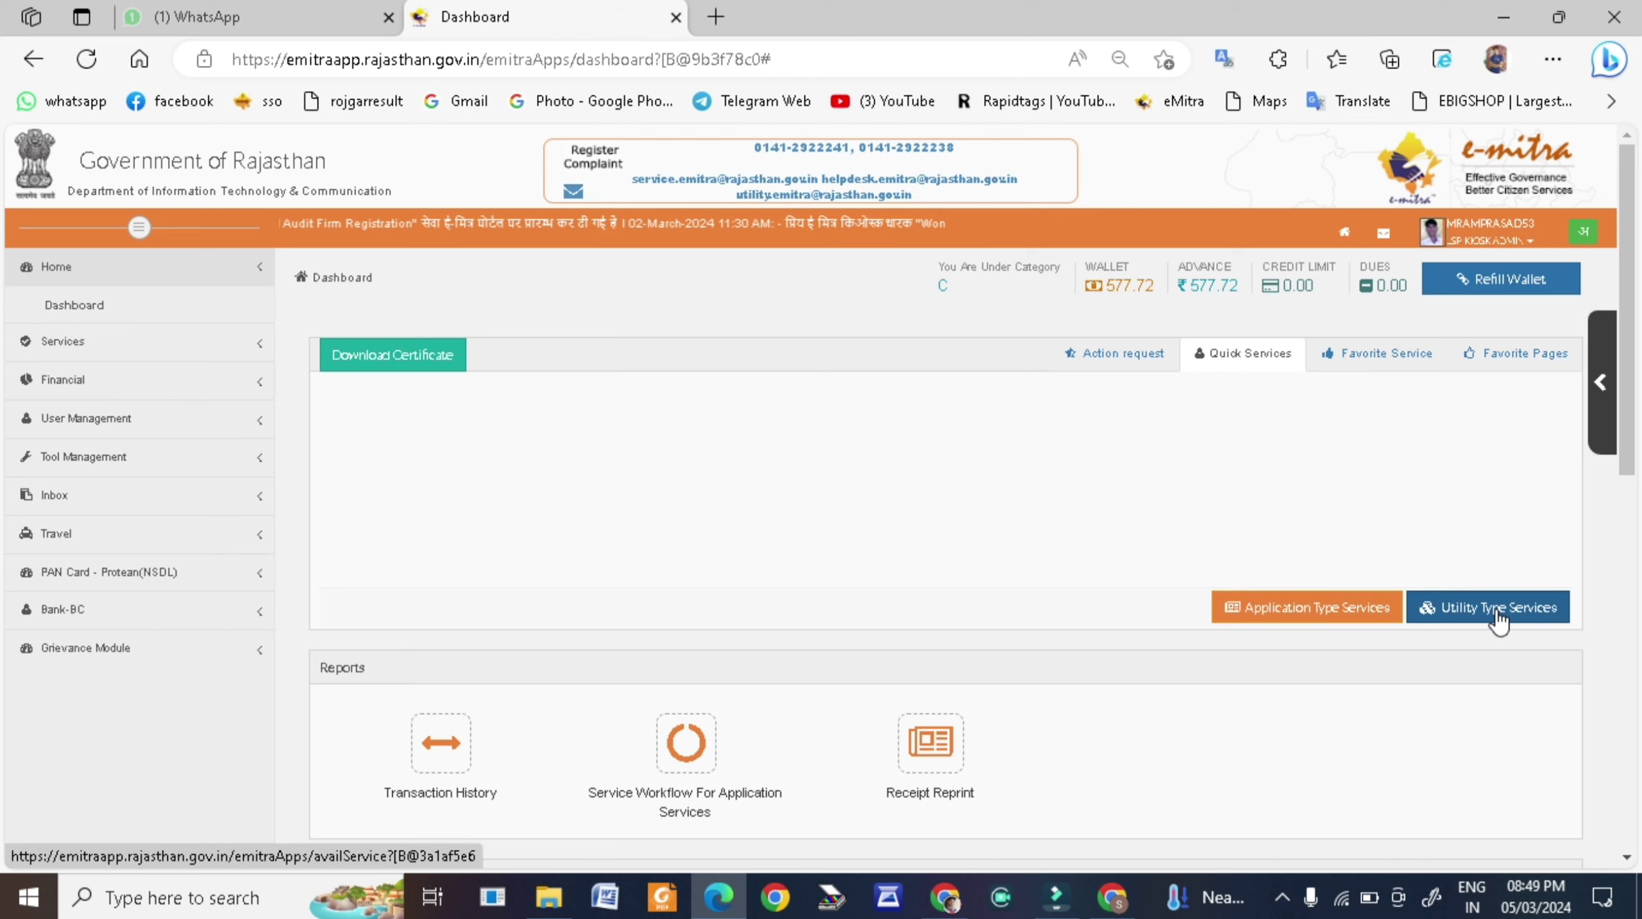
pyautogui.click(1507, 622)
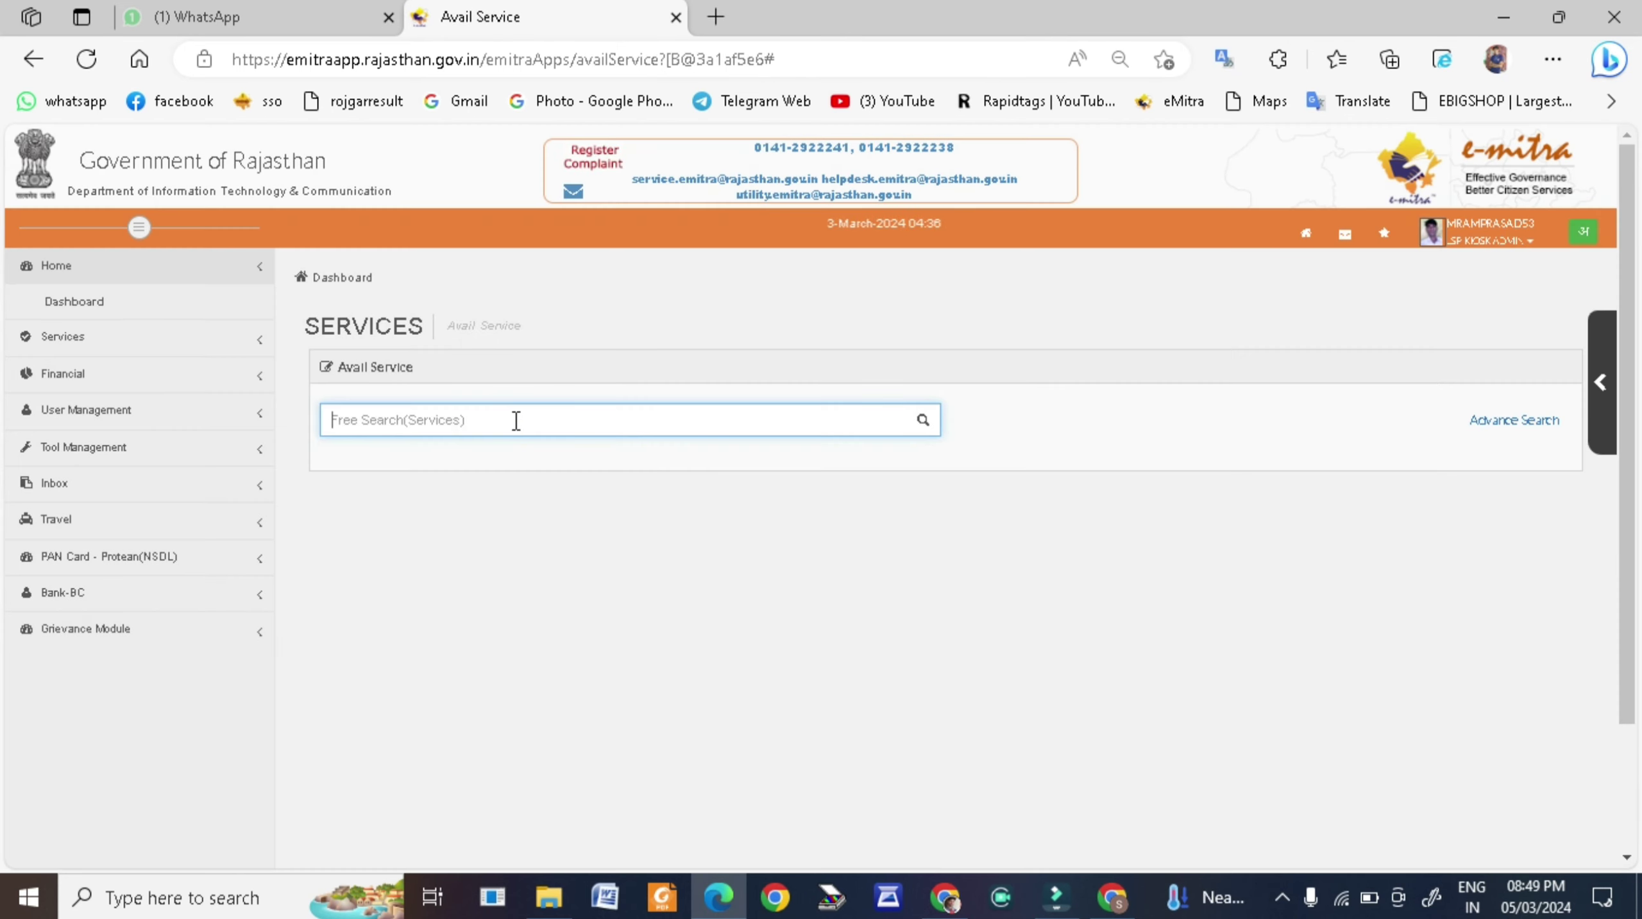
pyautogui.click(515, 420)
pyautogui.write('pan')
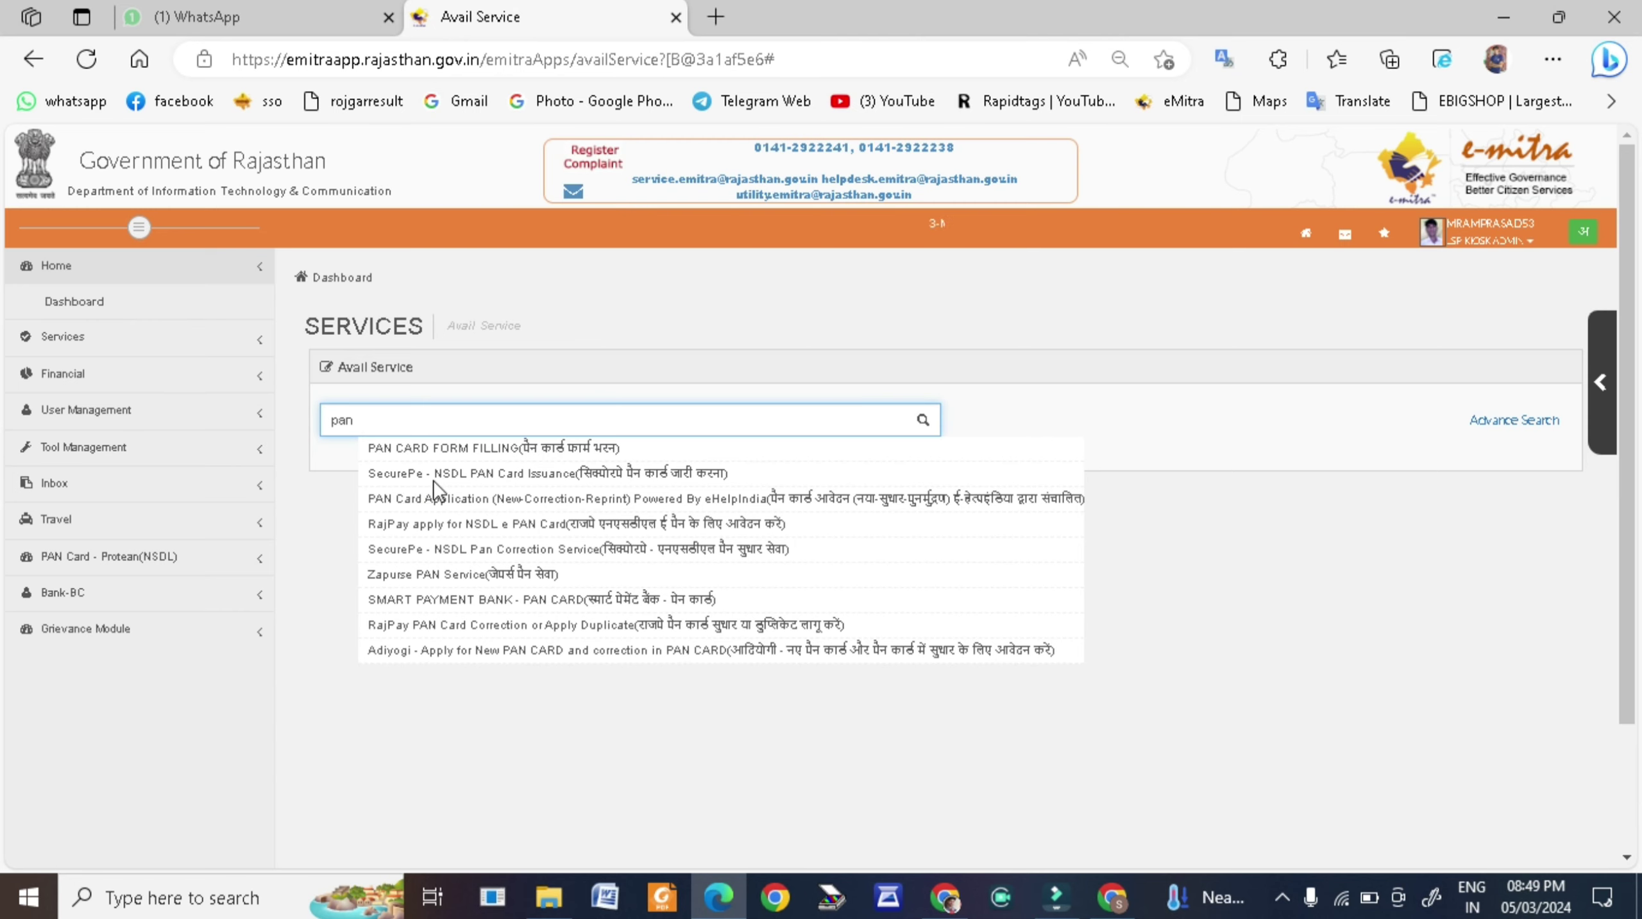
pyautogui.click(572, 478)
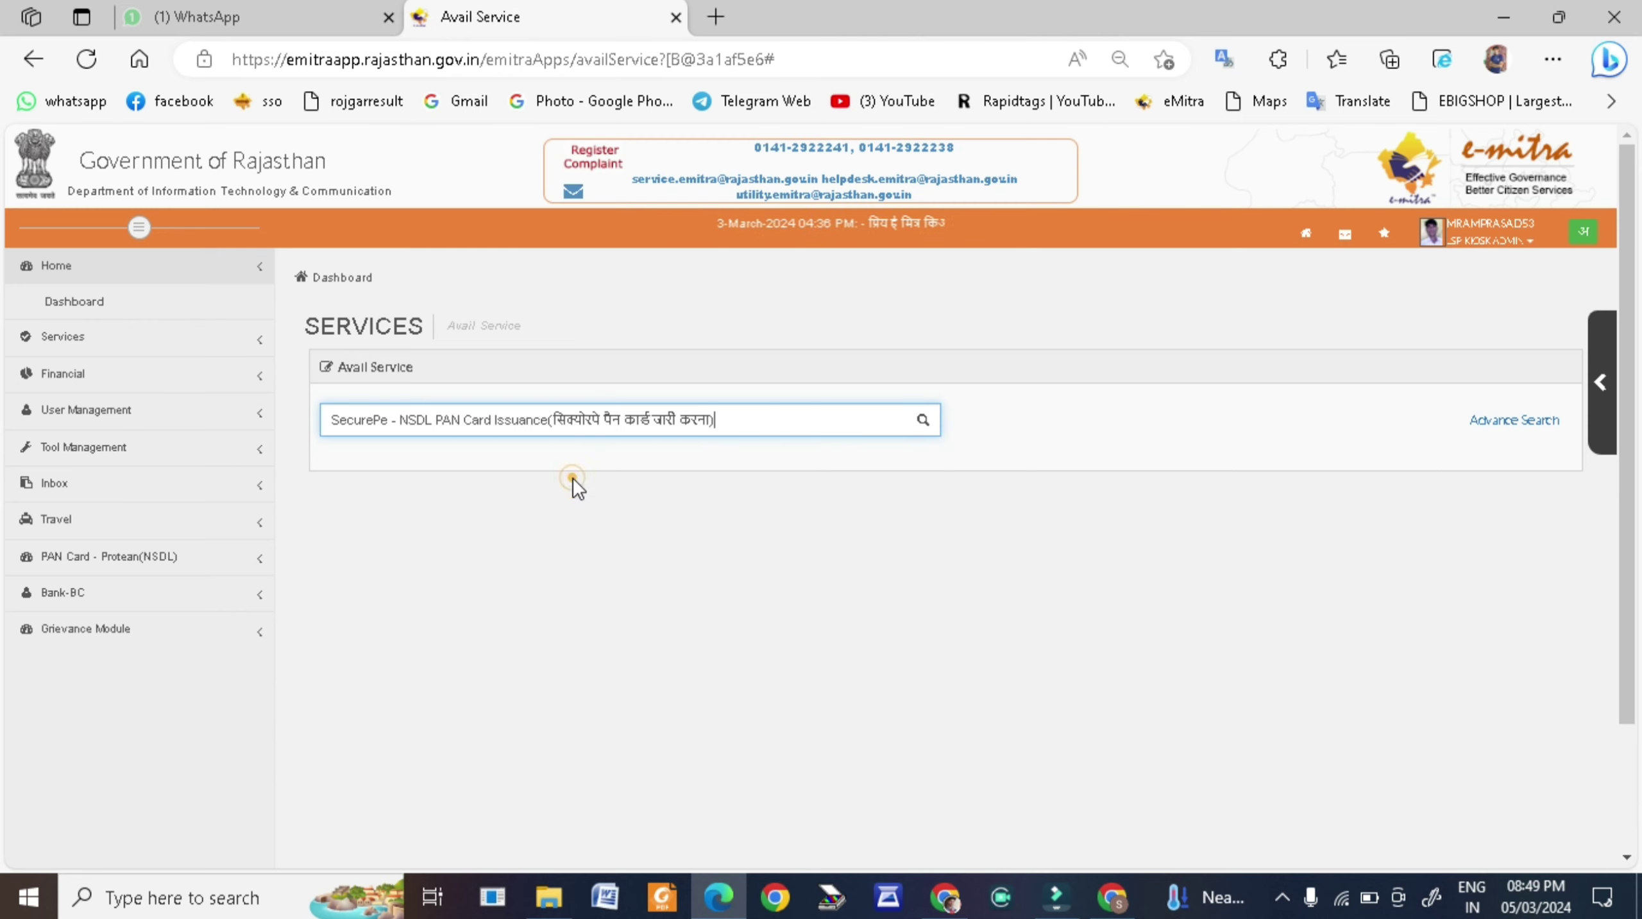
pyautogui.click(747, 577)
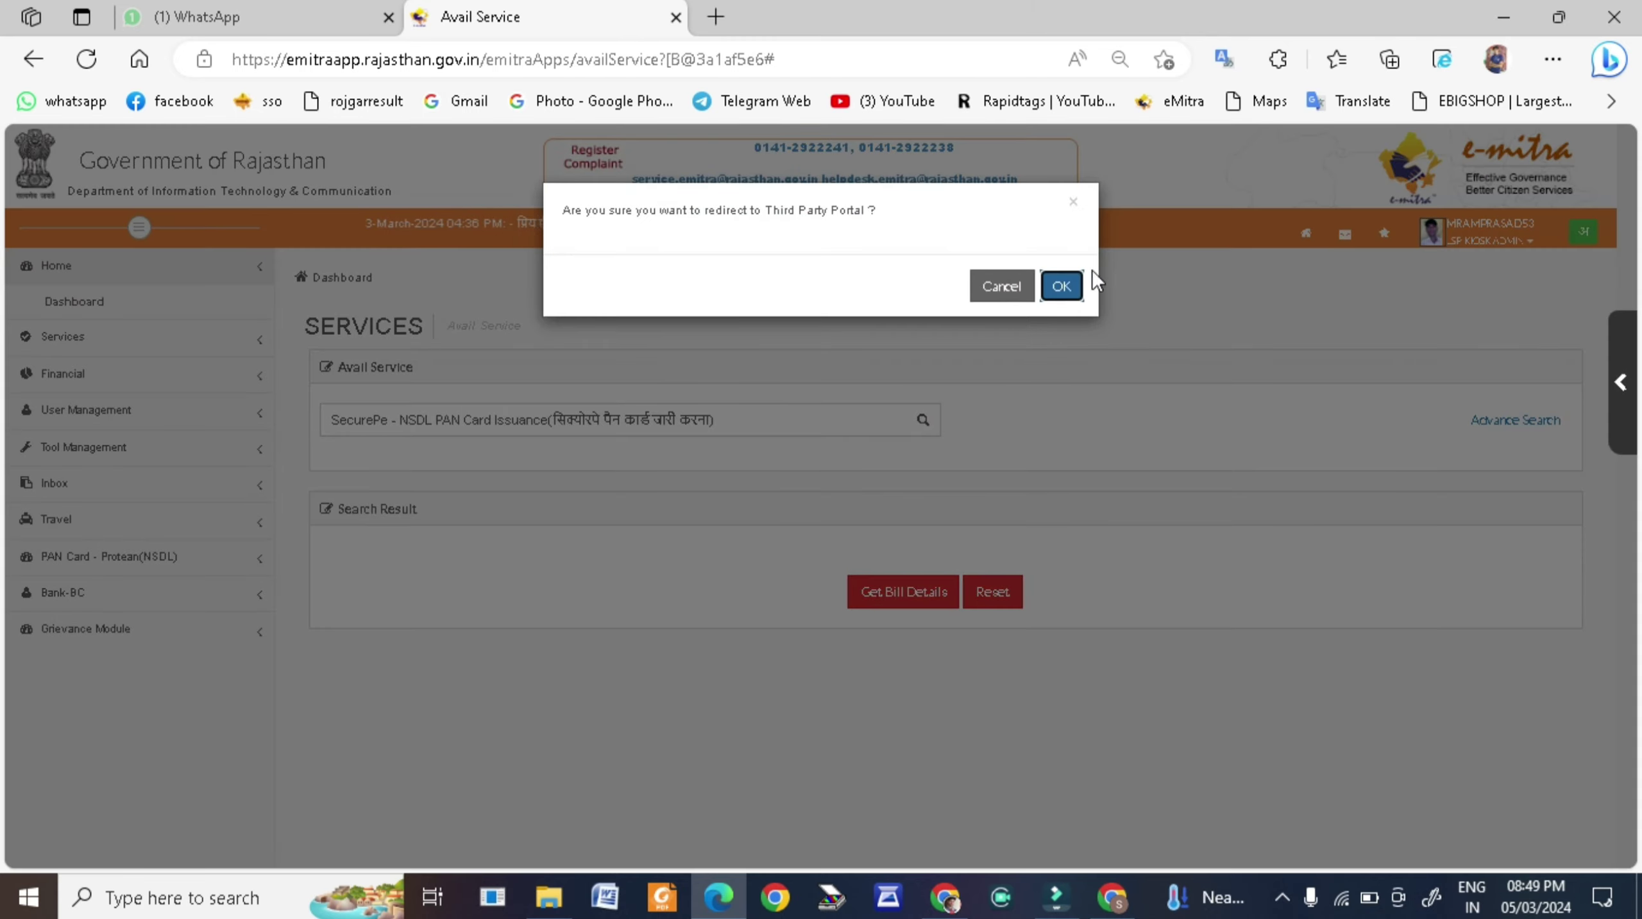
pyautogui.click(1070, 285)
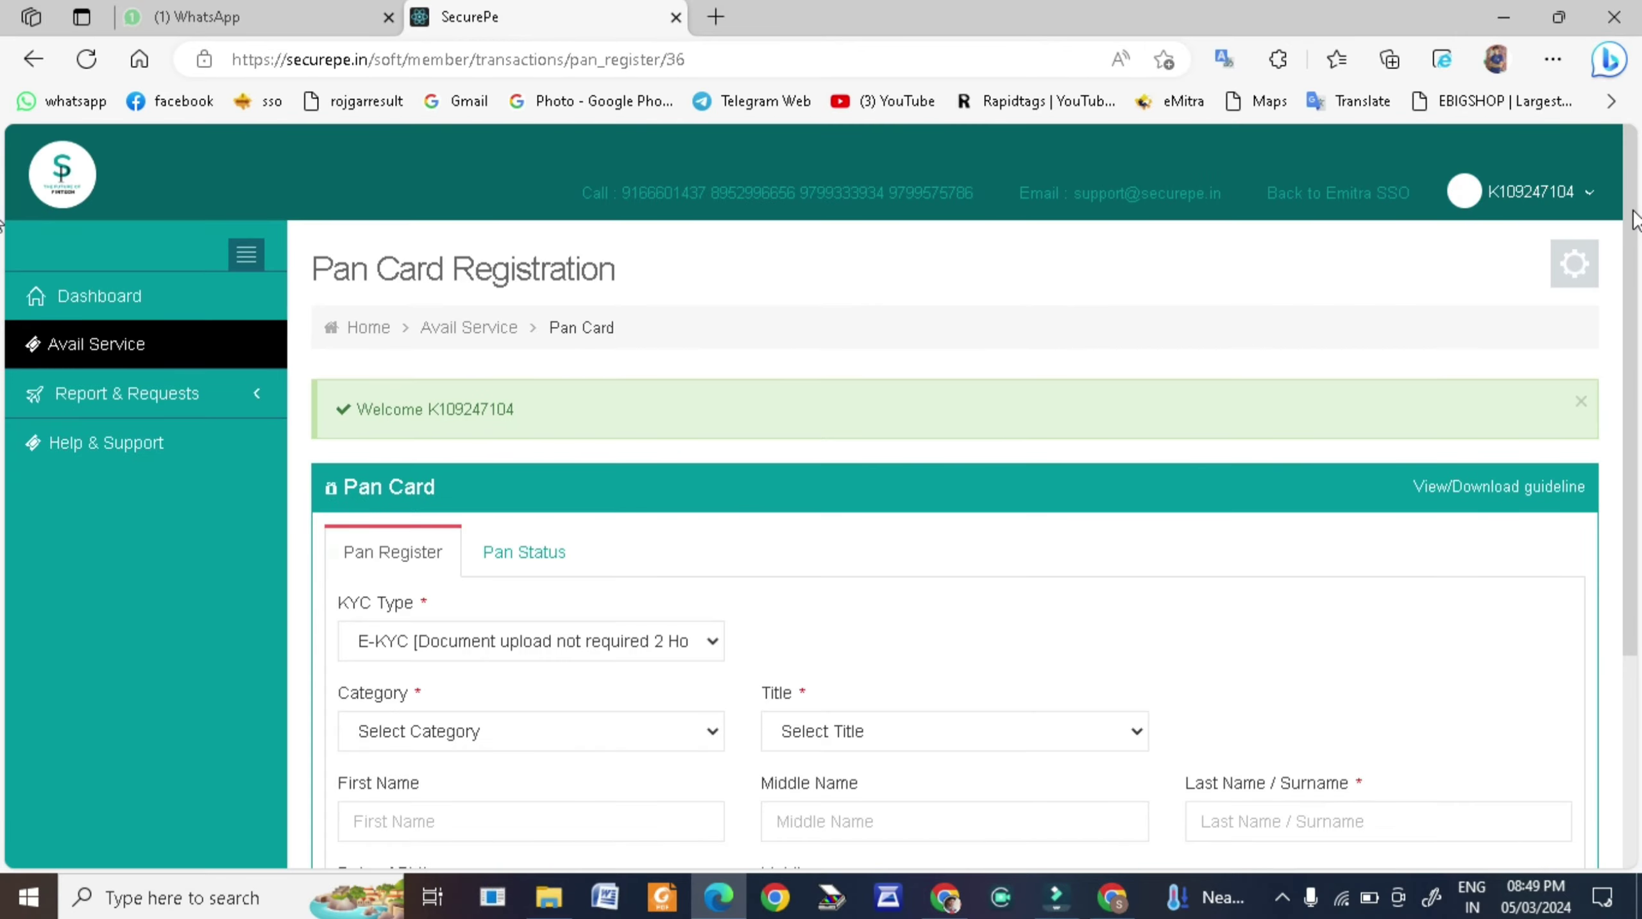
# Set the KYC type of the PAN registration to E-SIGN [Document upload required 72 hours Pan]
pyautogui.scroll(-2, 2, 257)
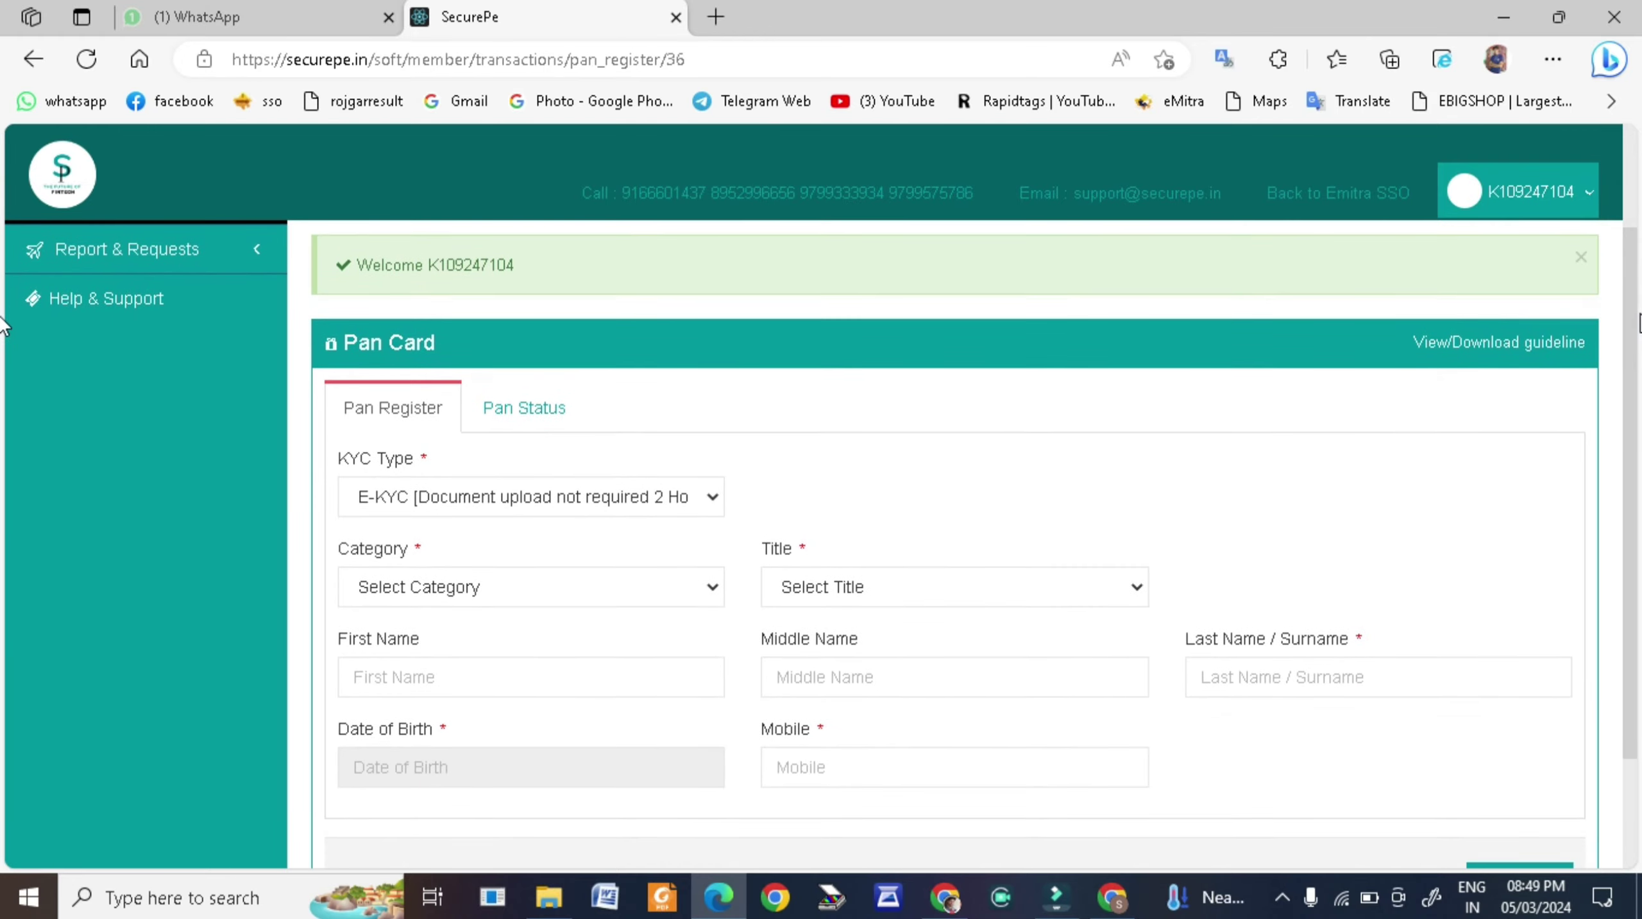
pyautogui.click(421, 498)
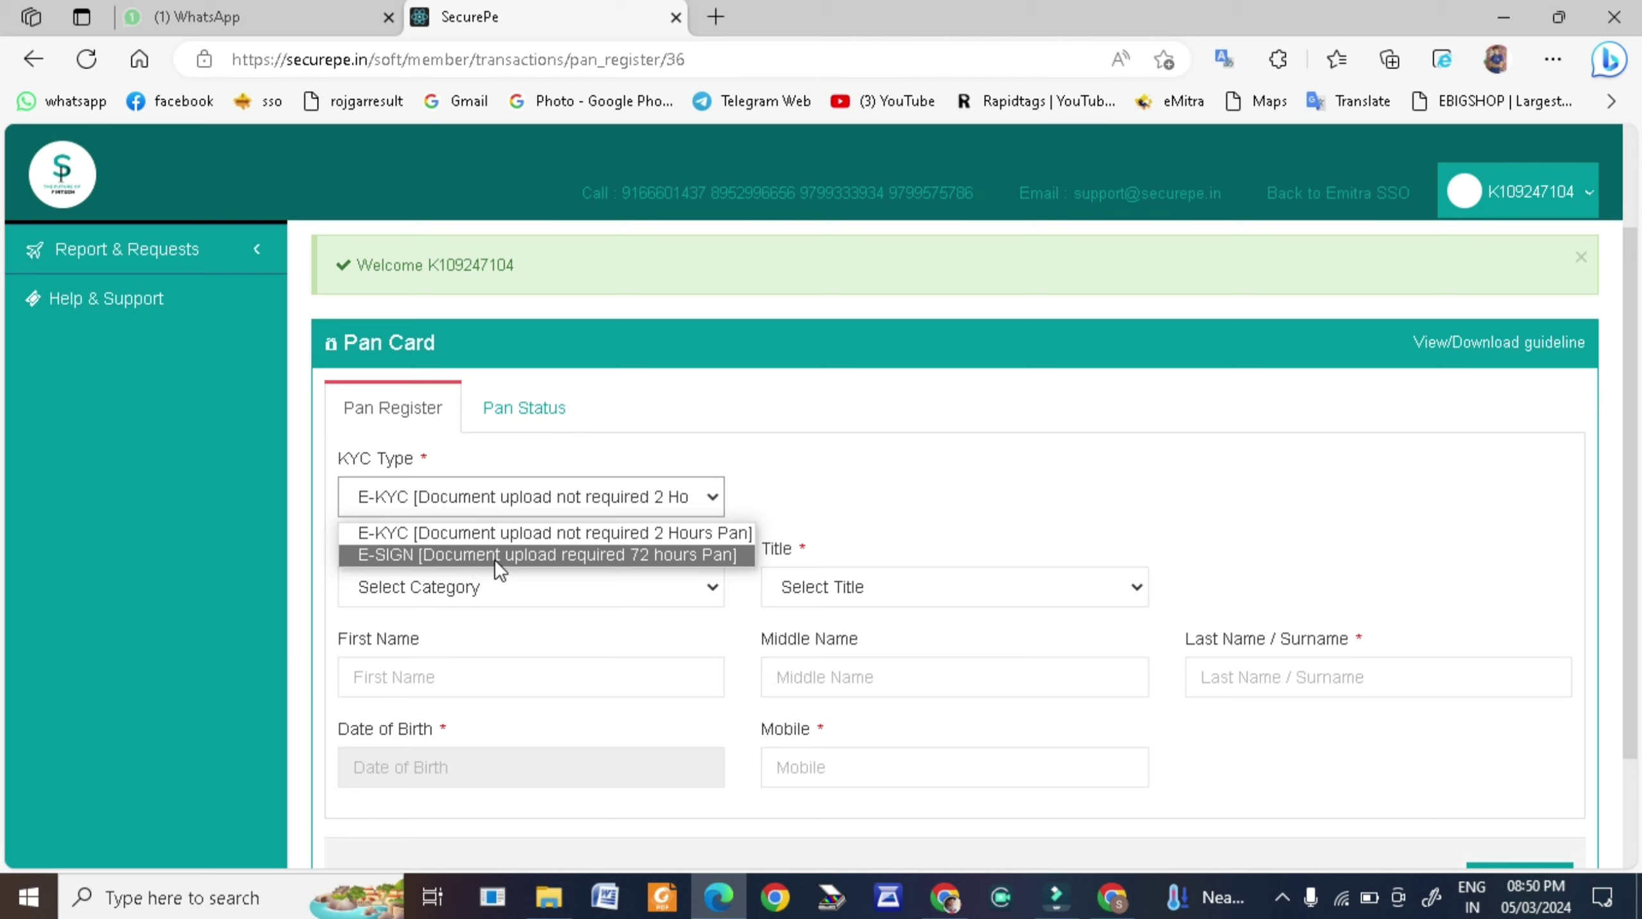
pyautogui.click(613, 554)
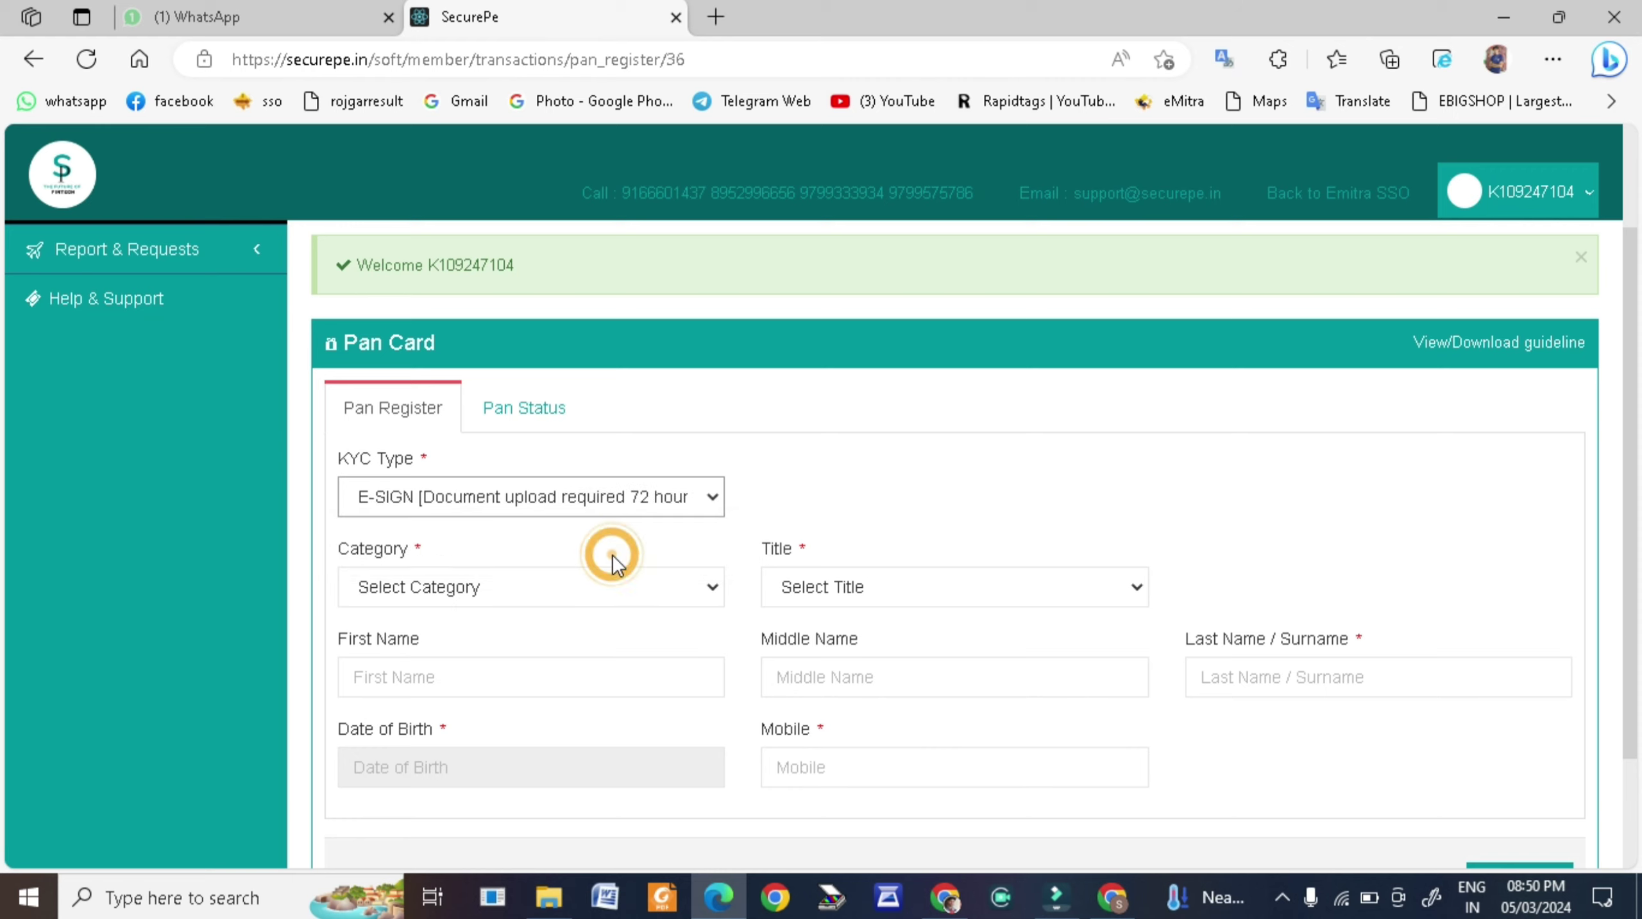
pyautogui.click(970, 458)
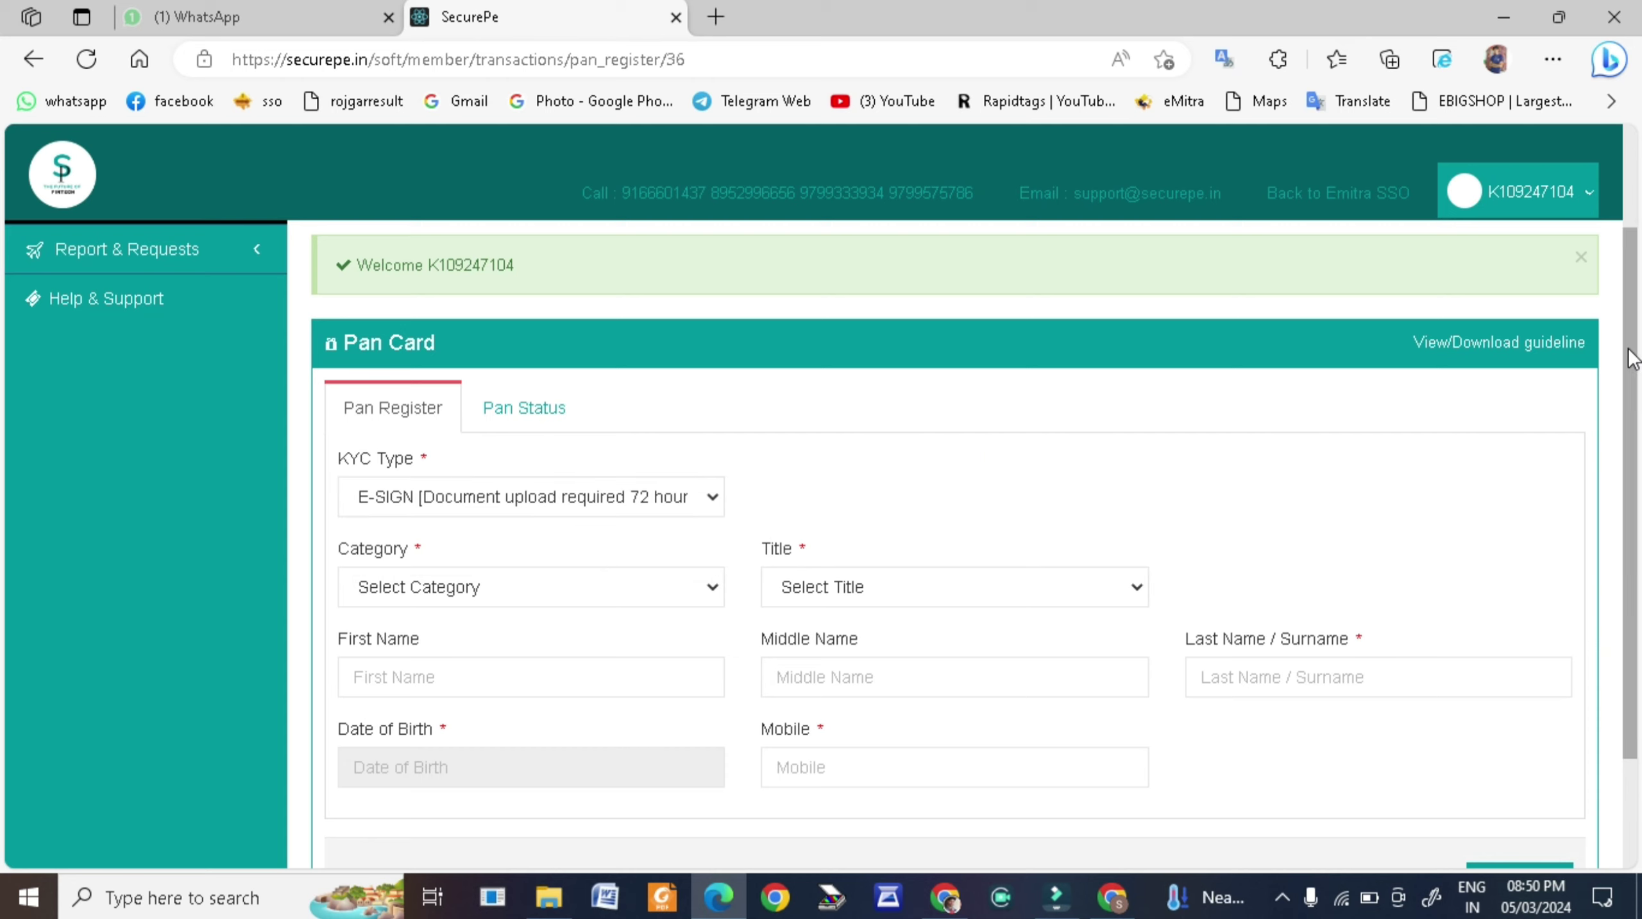
# Set the applicant's category to Indiviual and the title to Smt
pyautogui.moveTo(1636, 351); pyautogui.dragTo(1639, 476)
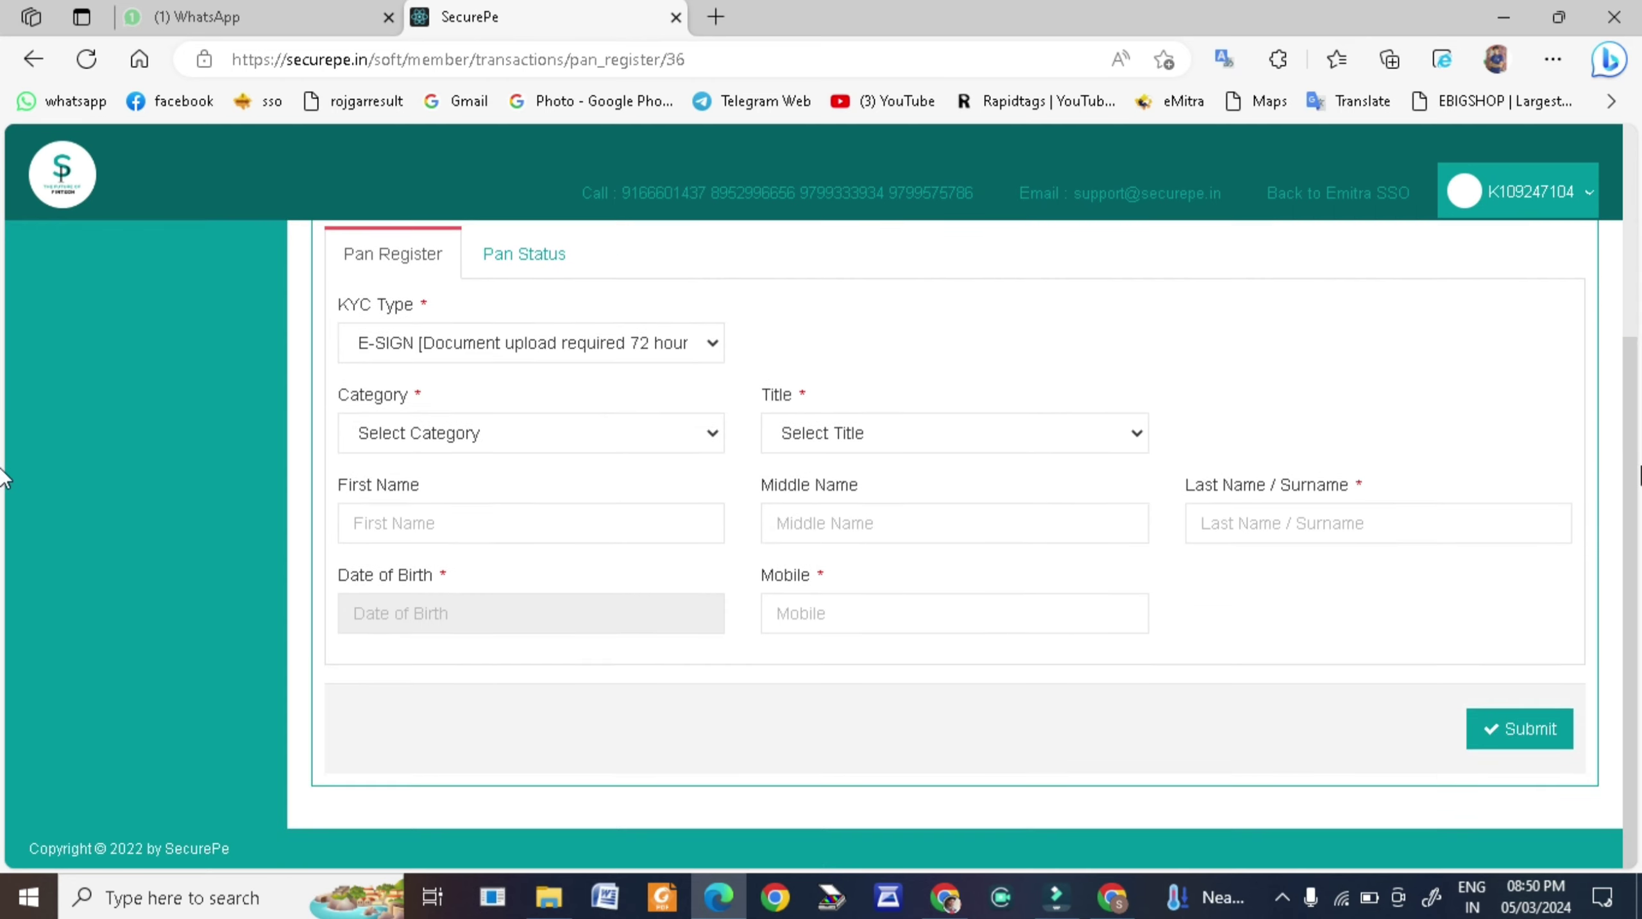
pyautogui.click(548, 437)
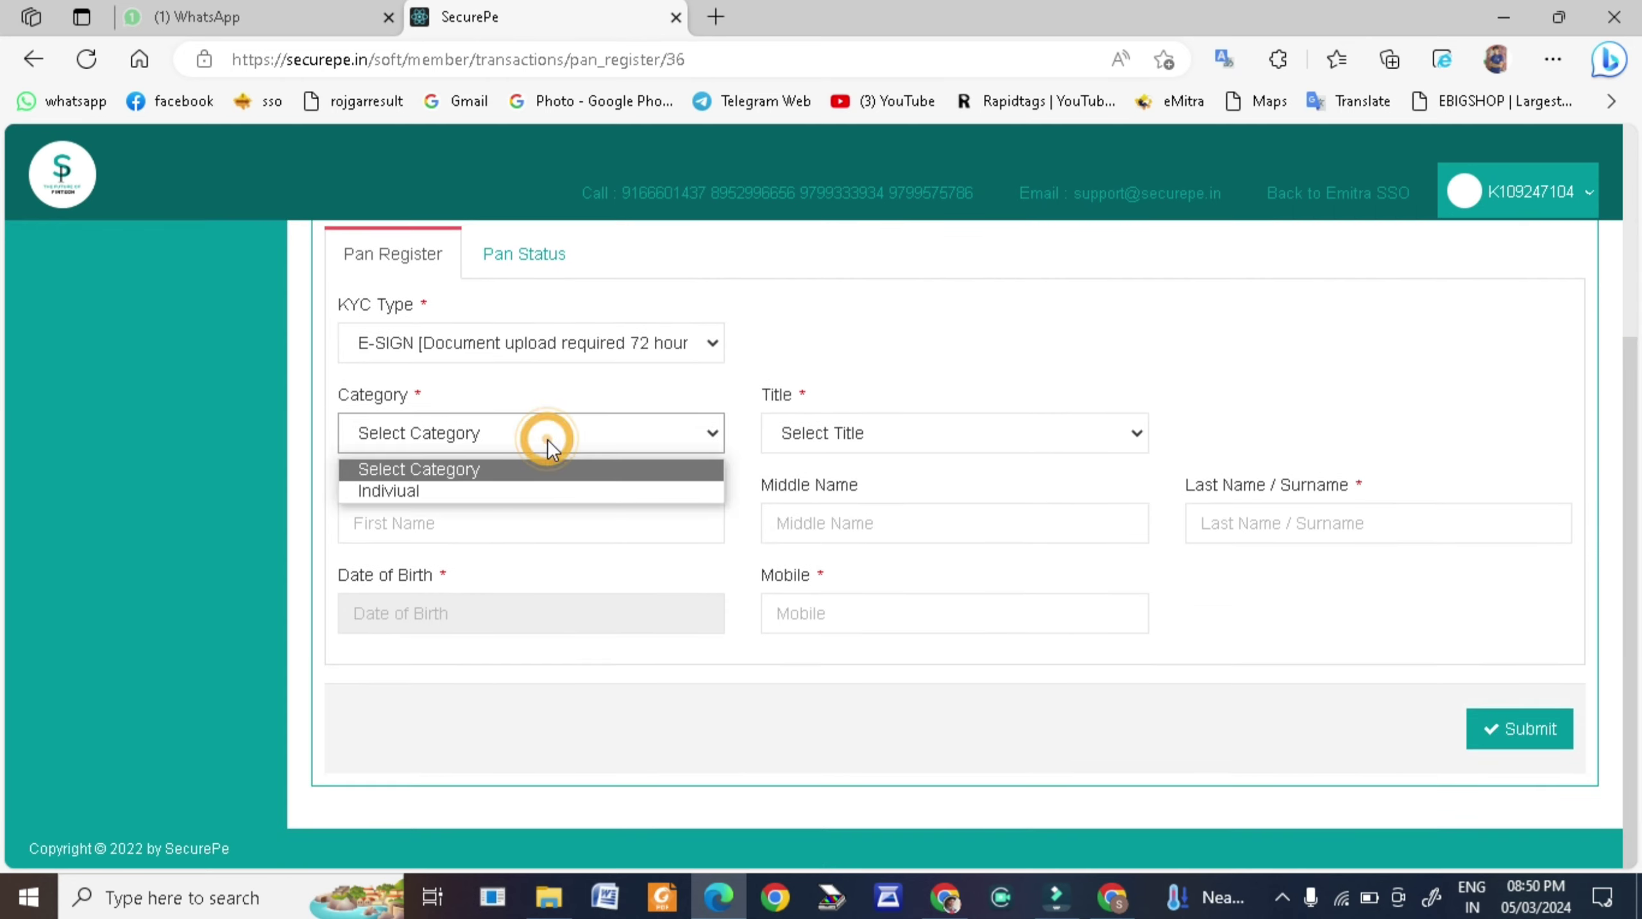
pyautogui.click(468, 492)
pyautogui.click(902, 426)
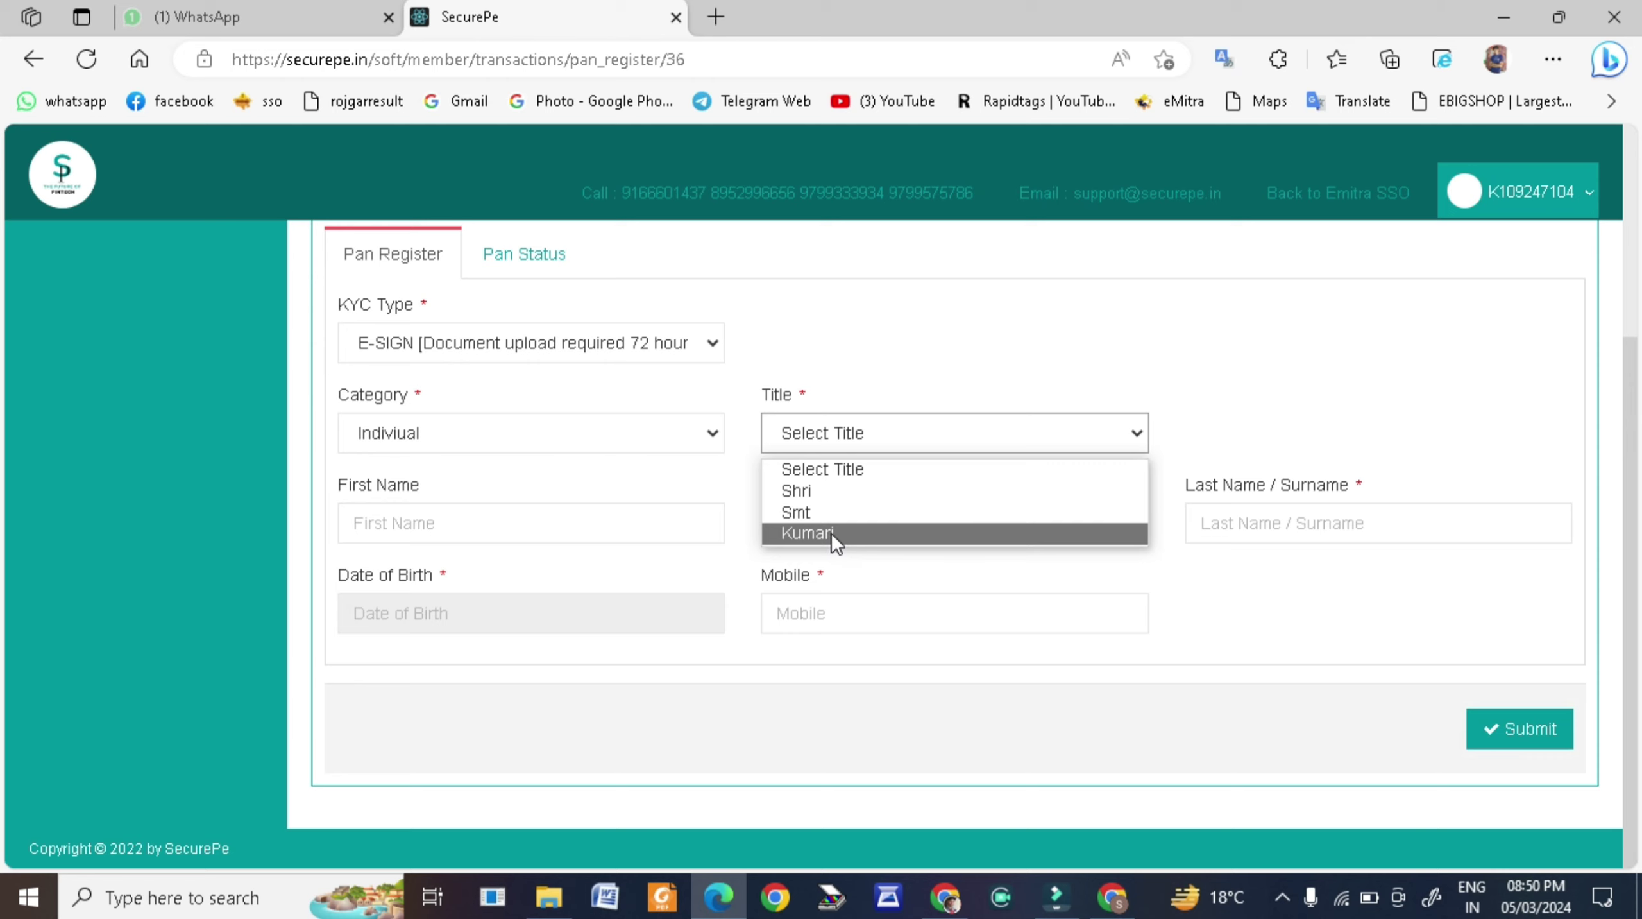
pyautogui.click(824, 513)
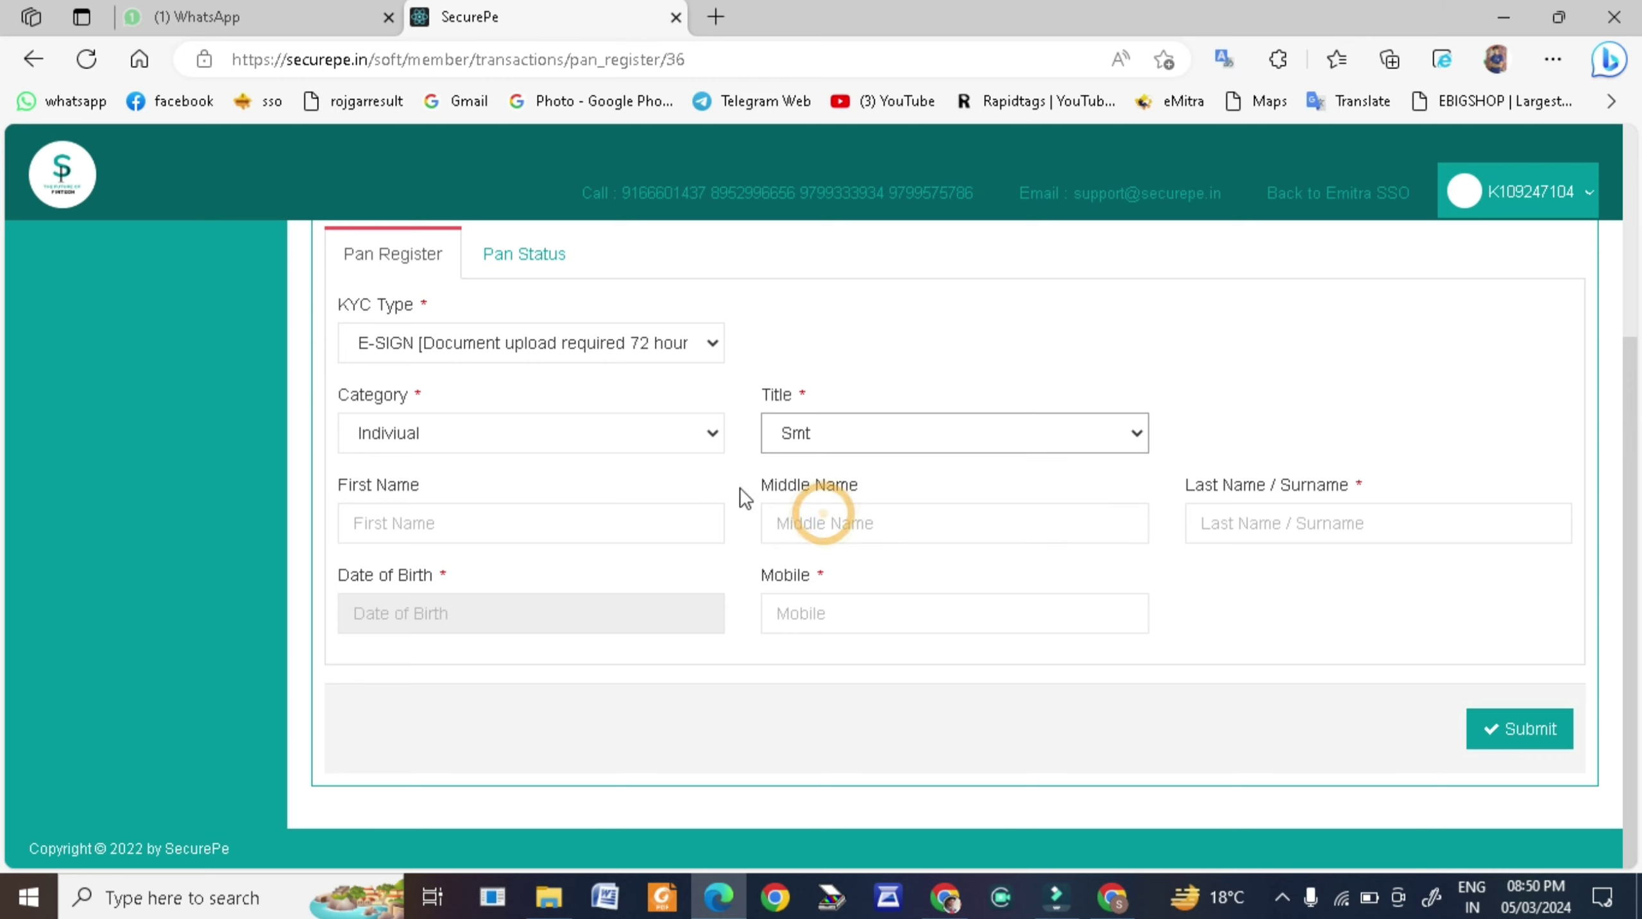
pyautogui.click(650, 462)
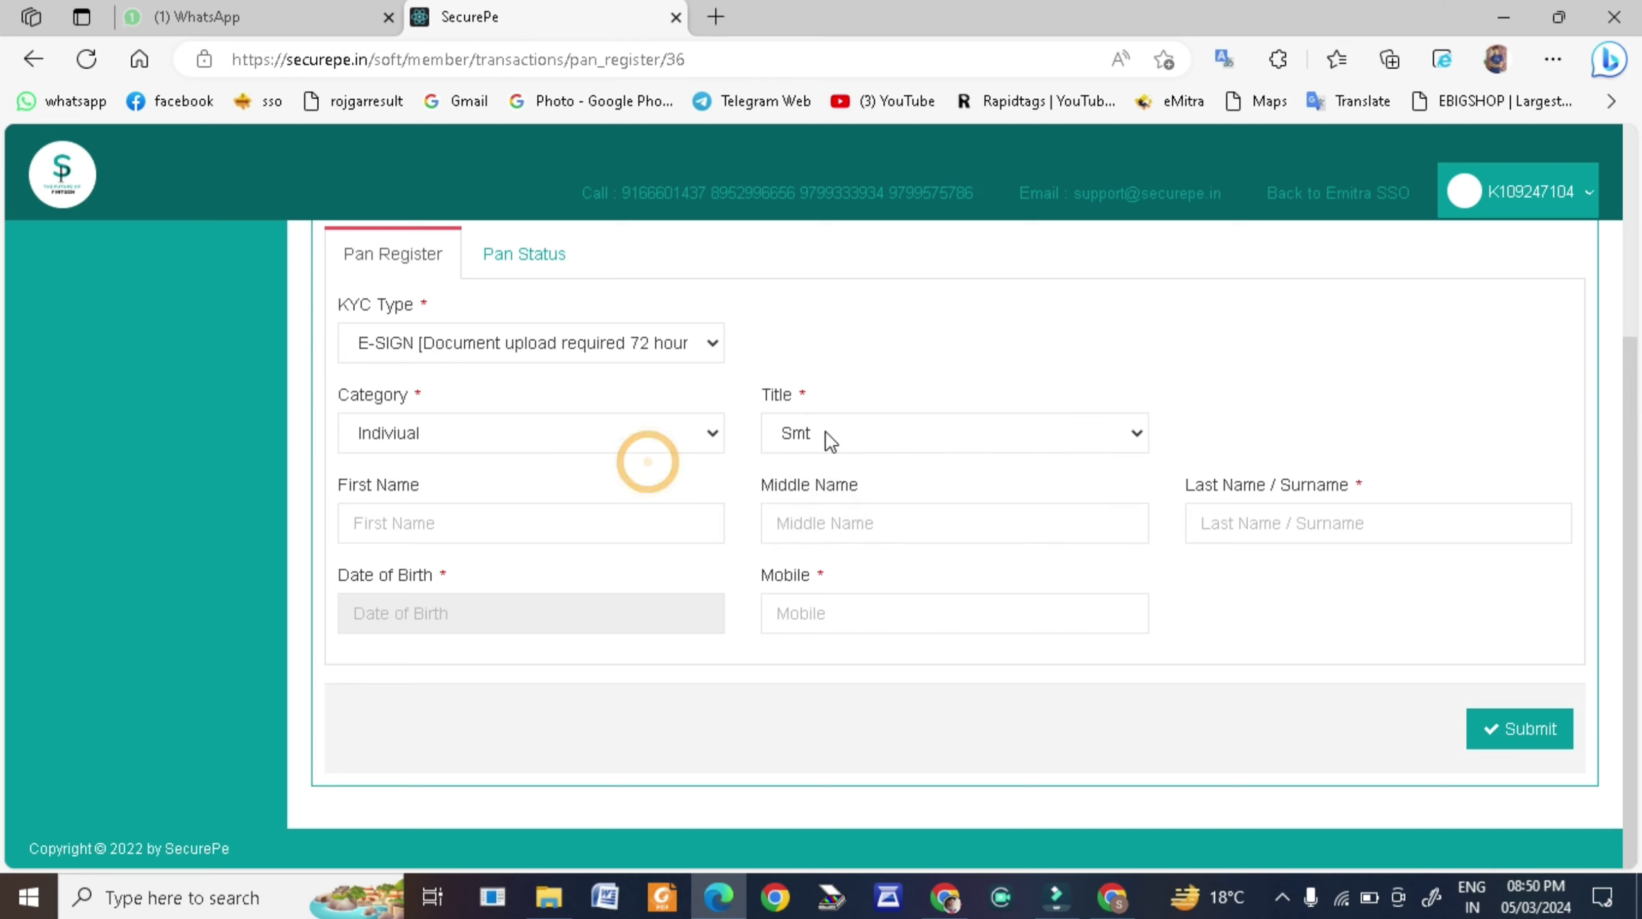
# Fill in the applicant's name, date of birth and mobile number, and submit the PAN registration
pyautogui.click(441, 526)
pyautogui.click(481, 569)
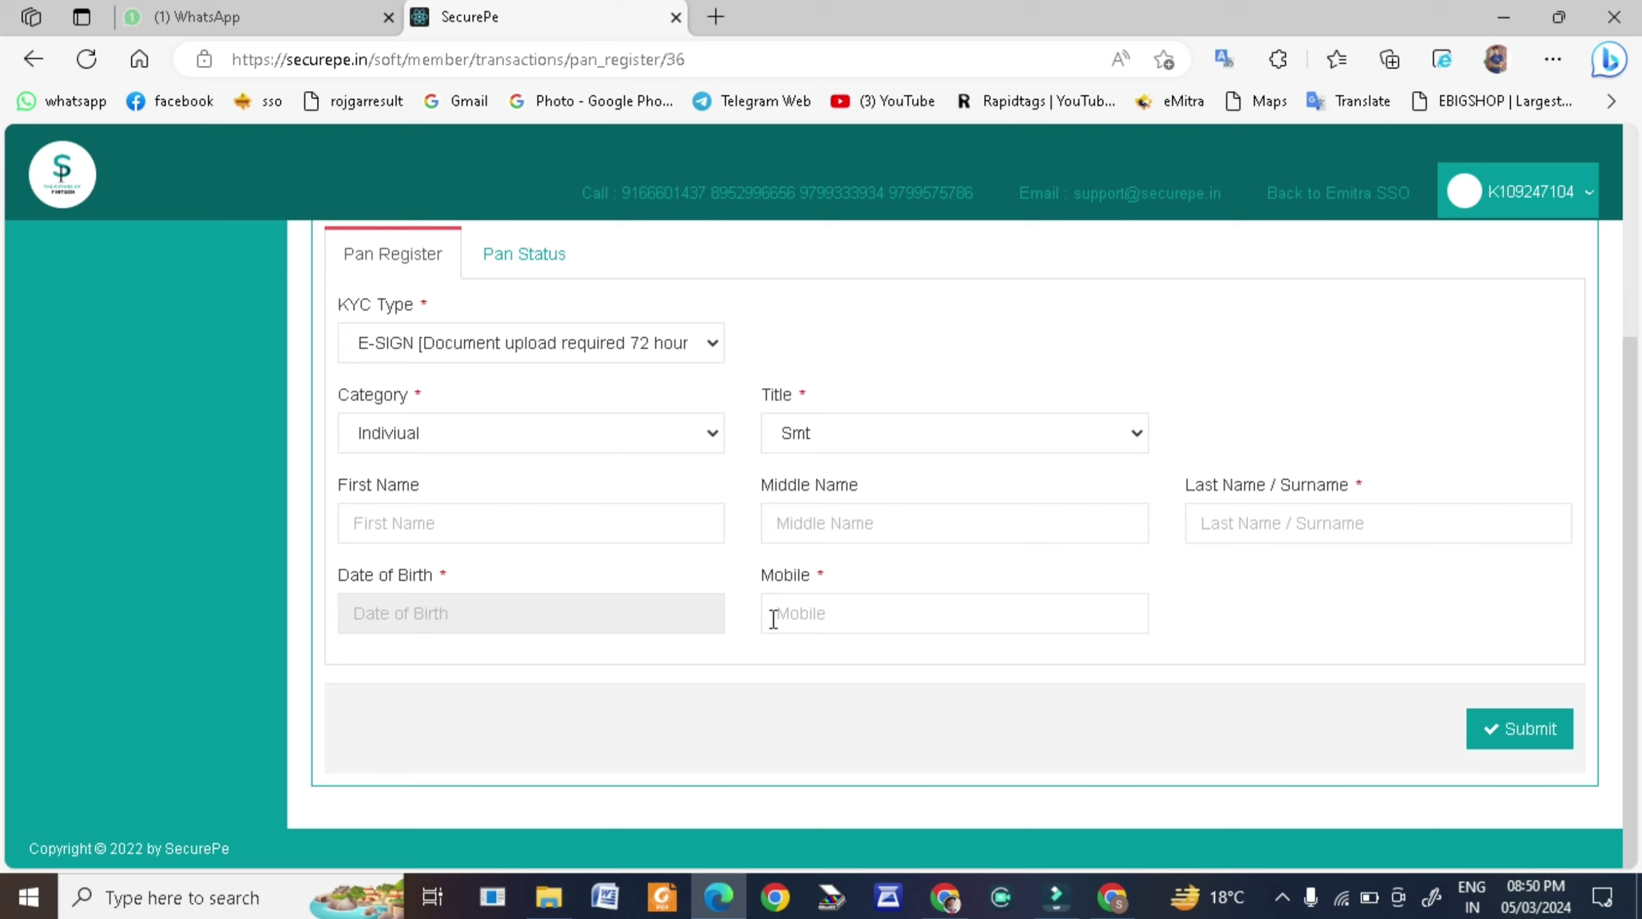
pyautogui.click(1293, 639)
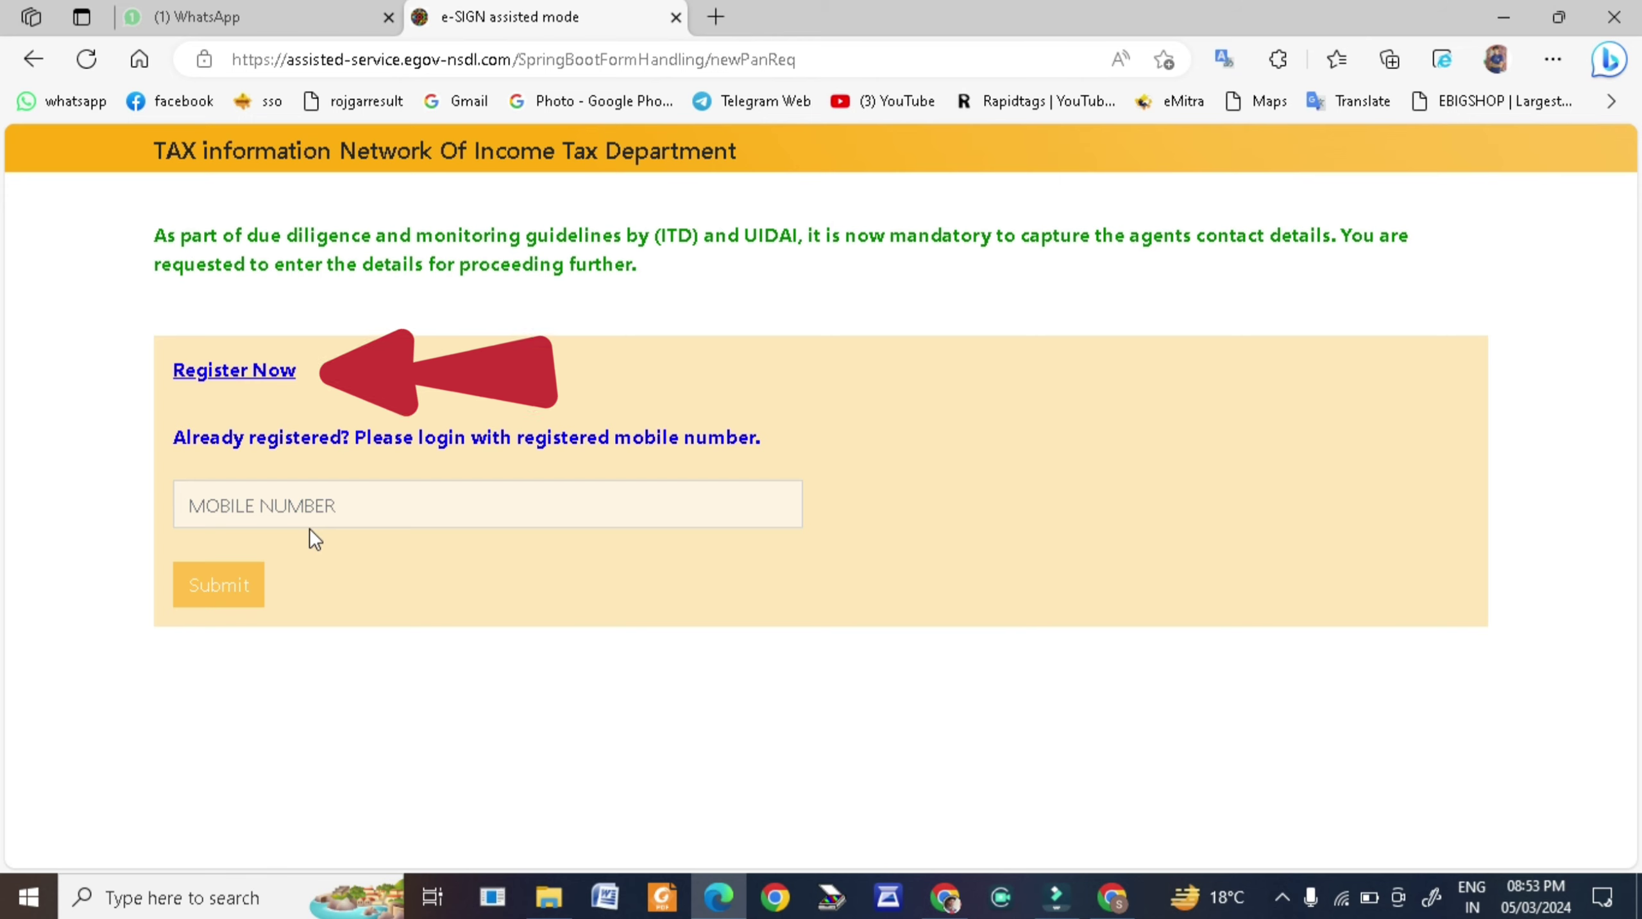
# View the agent registration form and return to the mobile number login page
pyautogui.click(238, 378)
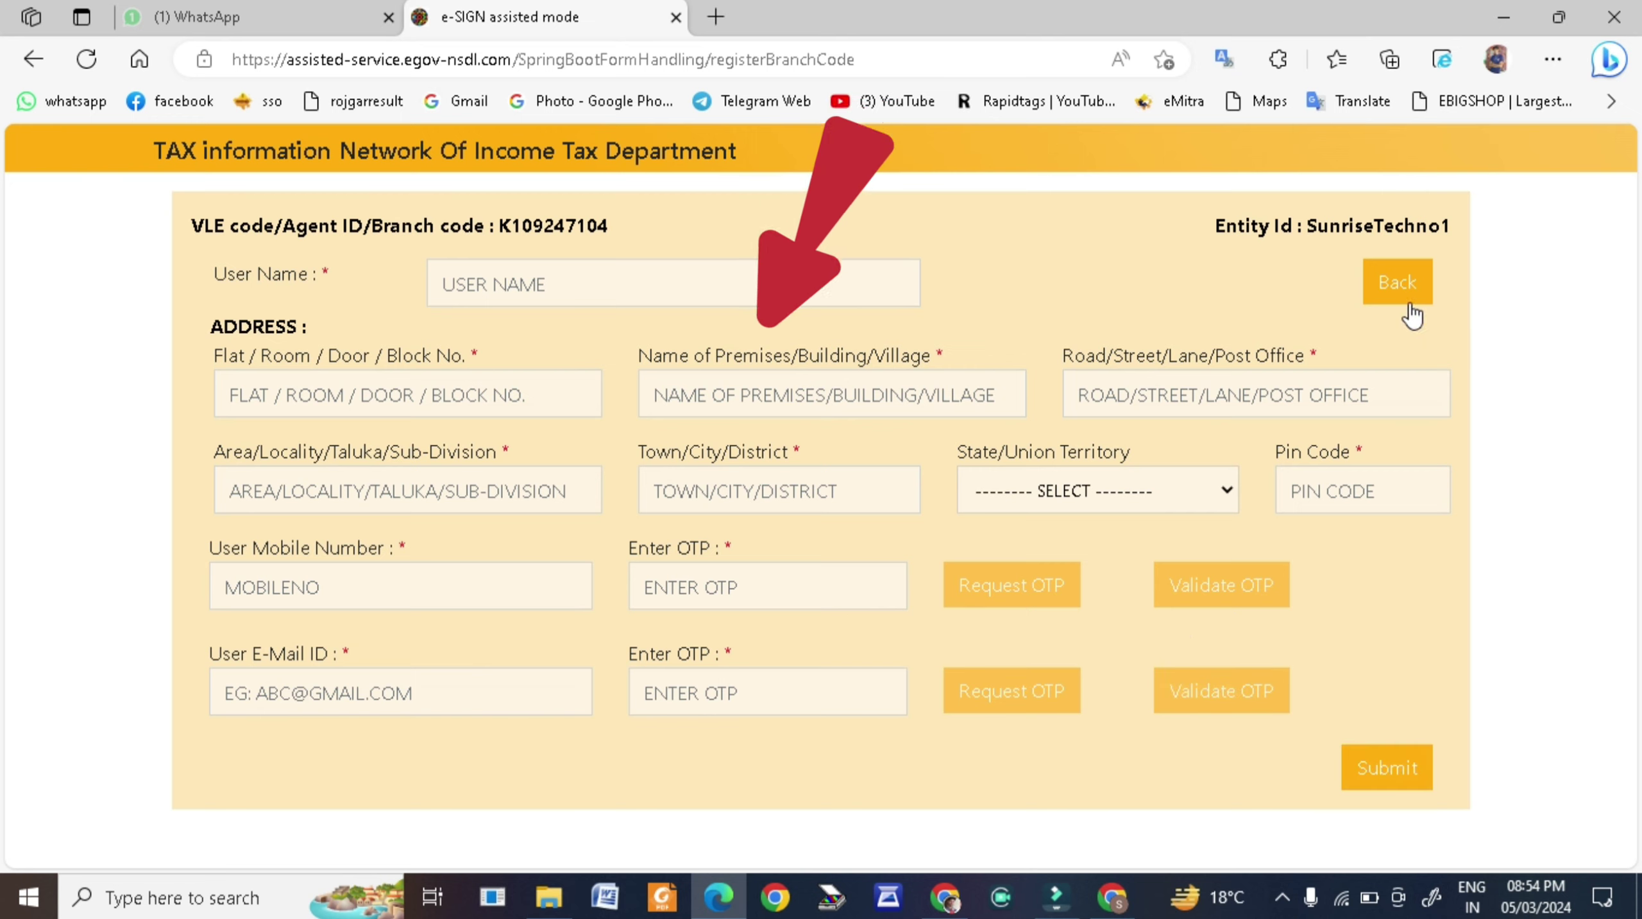
pyautogui.click(1398, 286)
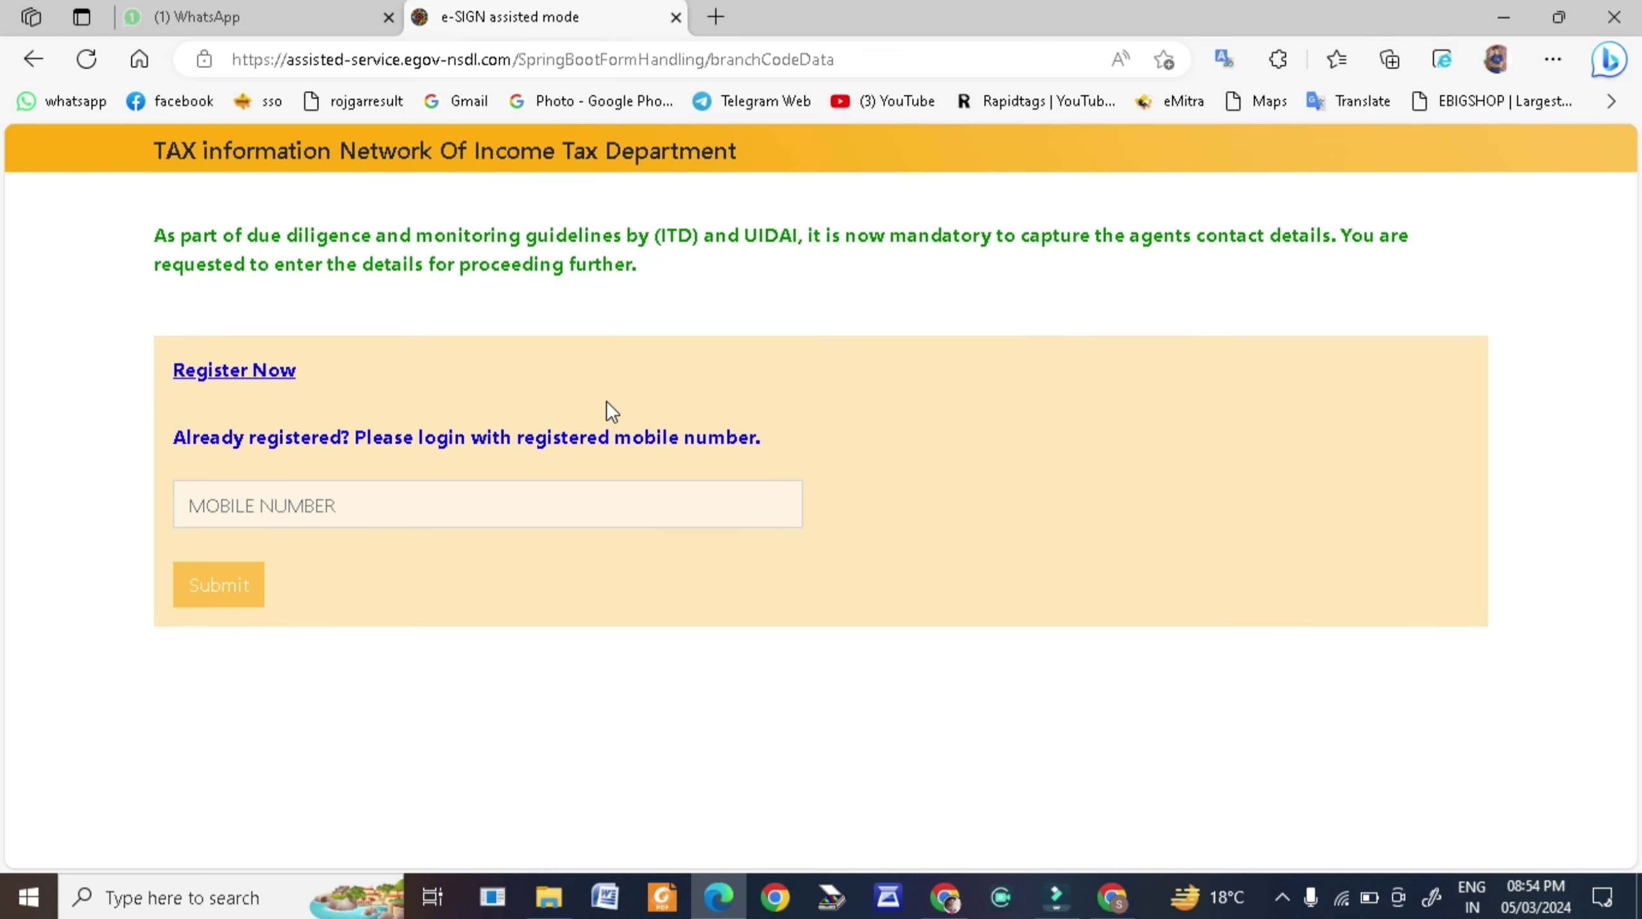
# Log in with the agent's registered mobile number and submit the one-time password sent to it
pyautogui.click(290, 513)
pyautogui.click(410, 637)
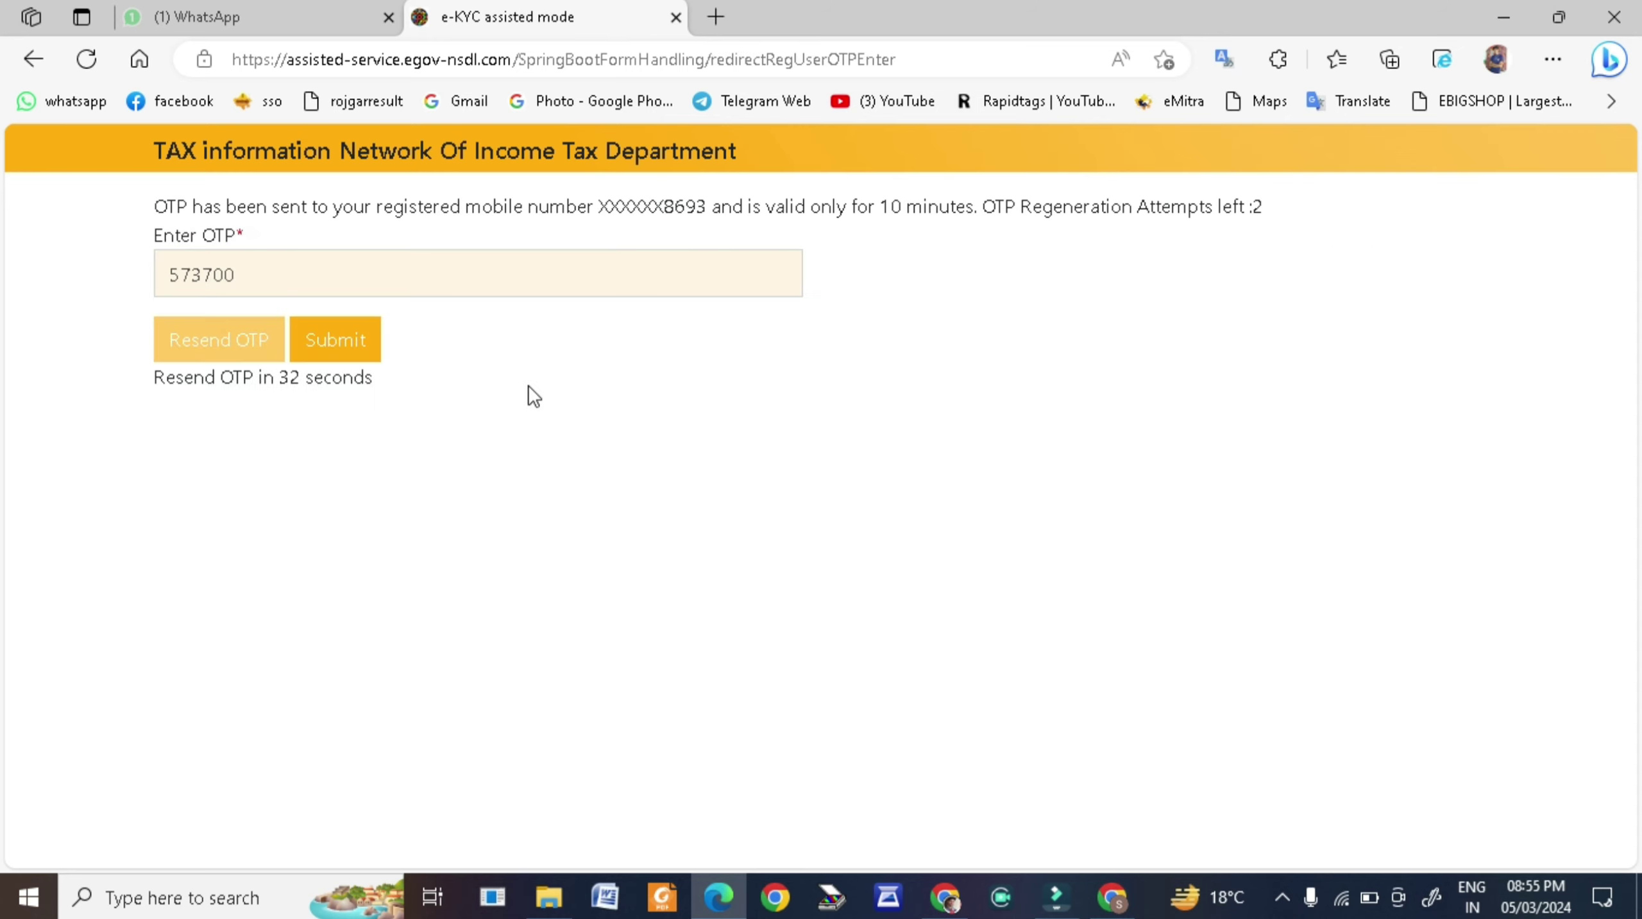
pyautogui.click(329, 352)
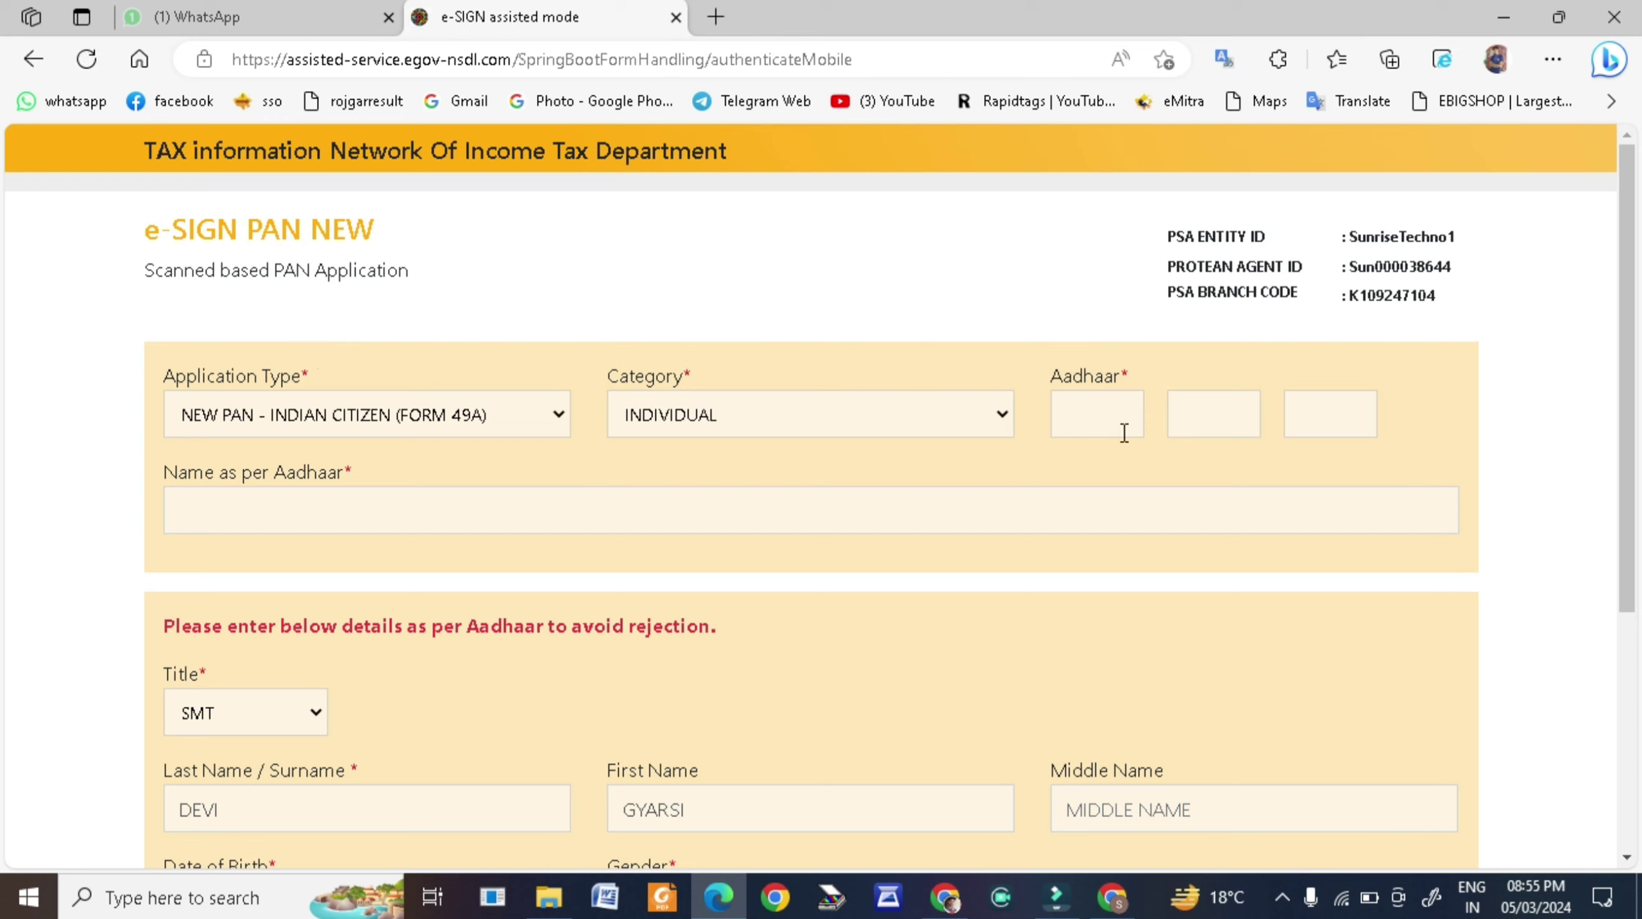
# Enter the applicant's Aadhaar number and name as per Aadhaar, accept the Aadhaar e-signing consent, and submit the form
pyautogui.click(1105, 421)
pyautogui.click(587, 518)
pyautogui.click(585, 517)
pyautogui.click(816, 578)
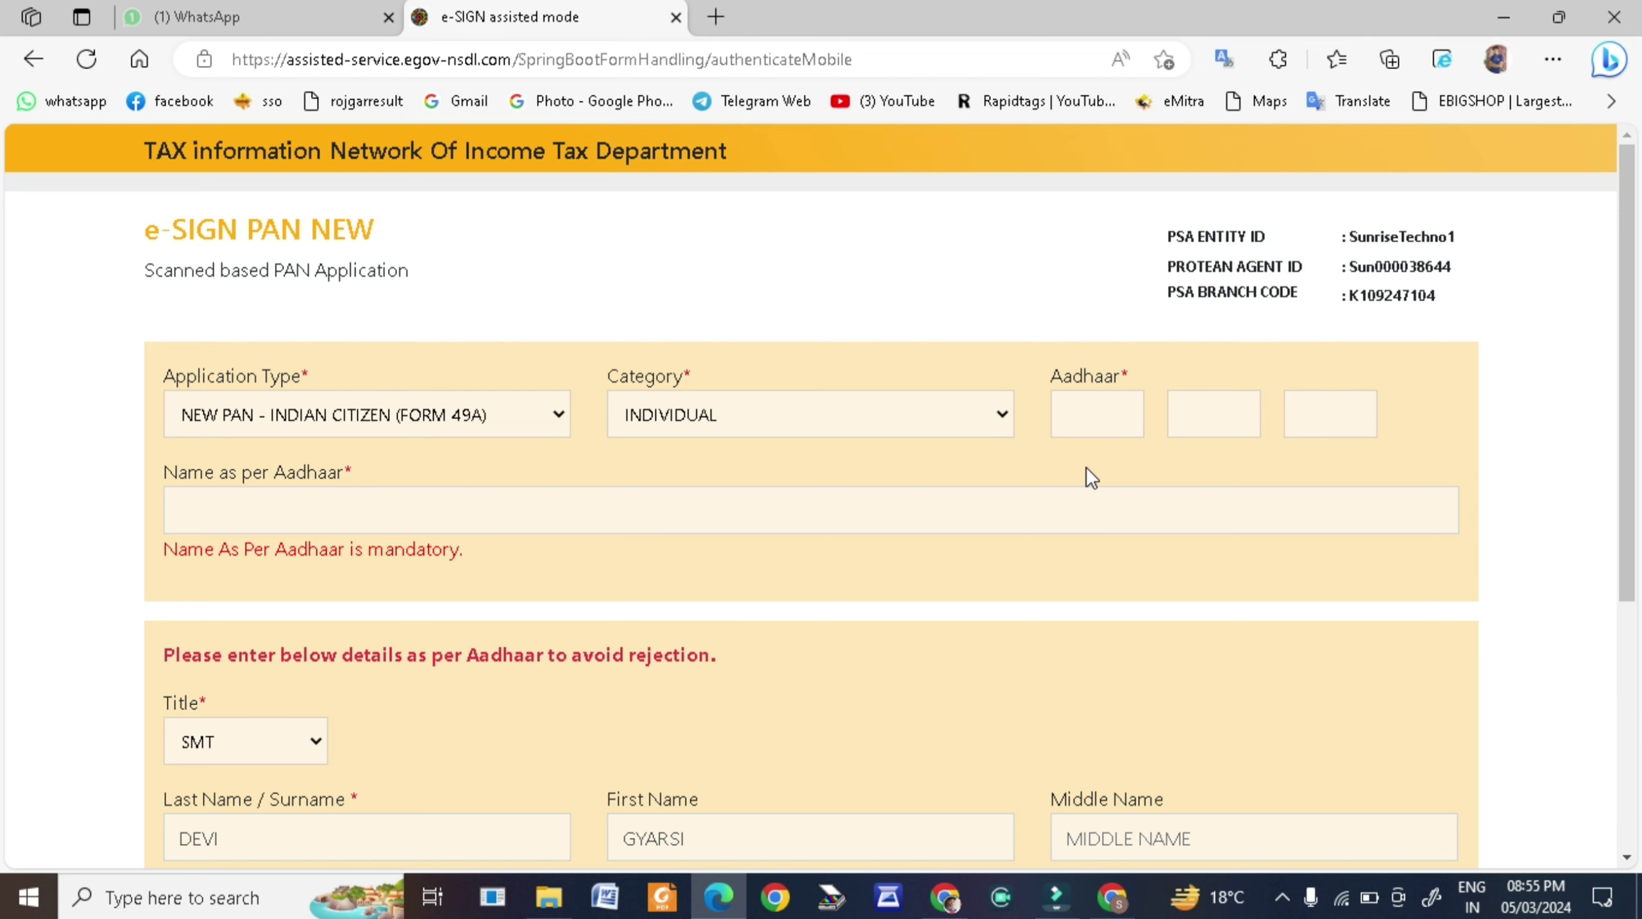
pyautogui.scroll(-5, 1042, 766)
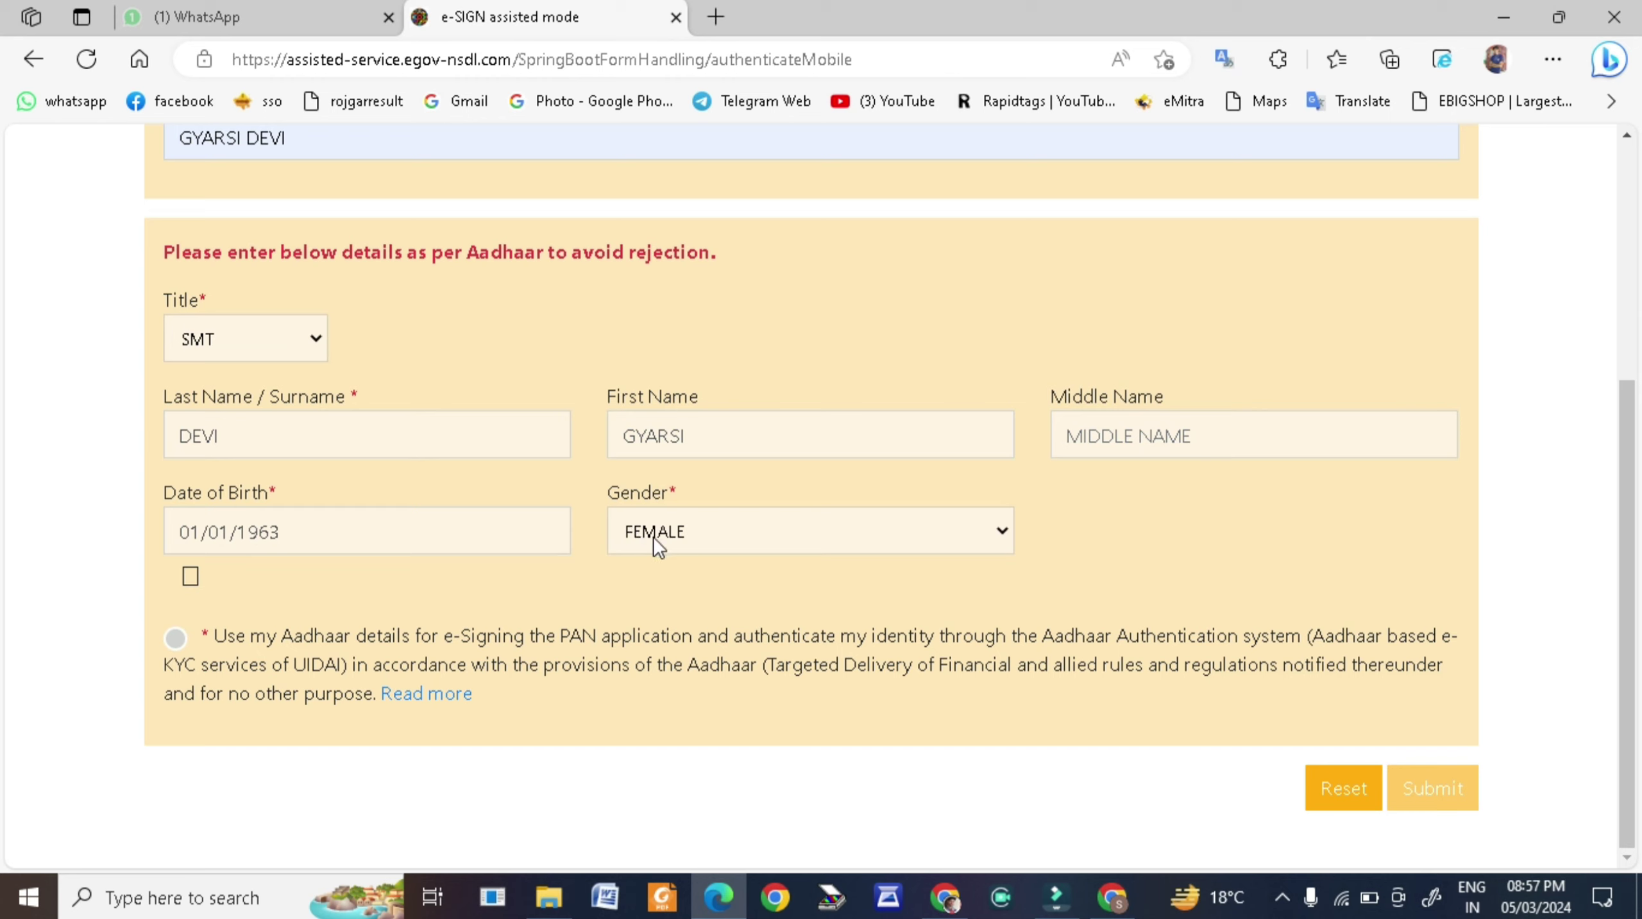
pyautogui.click(176, 639)
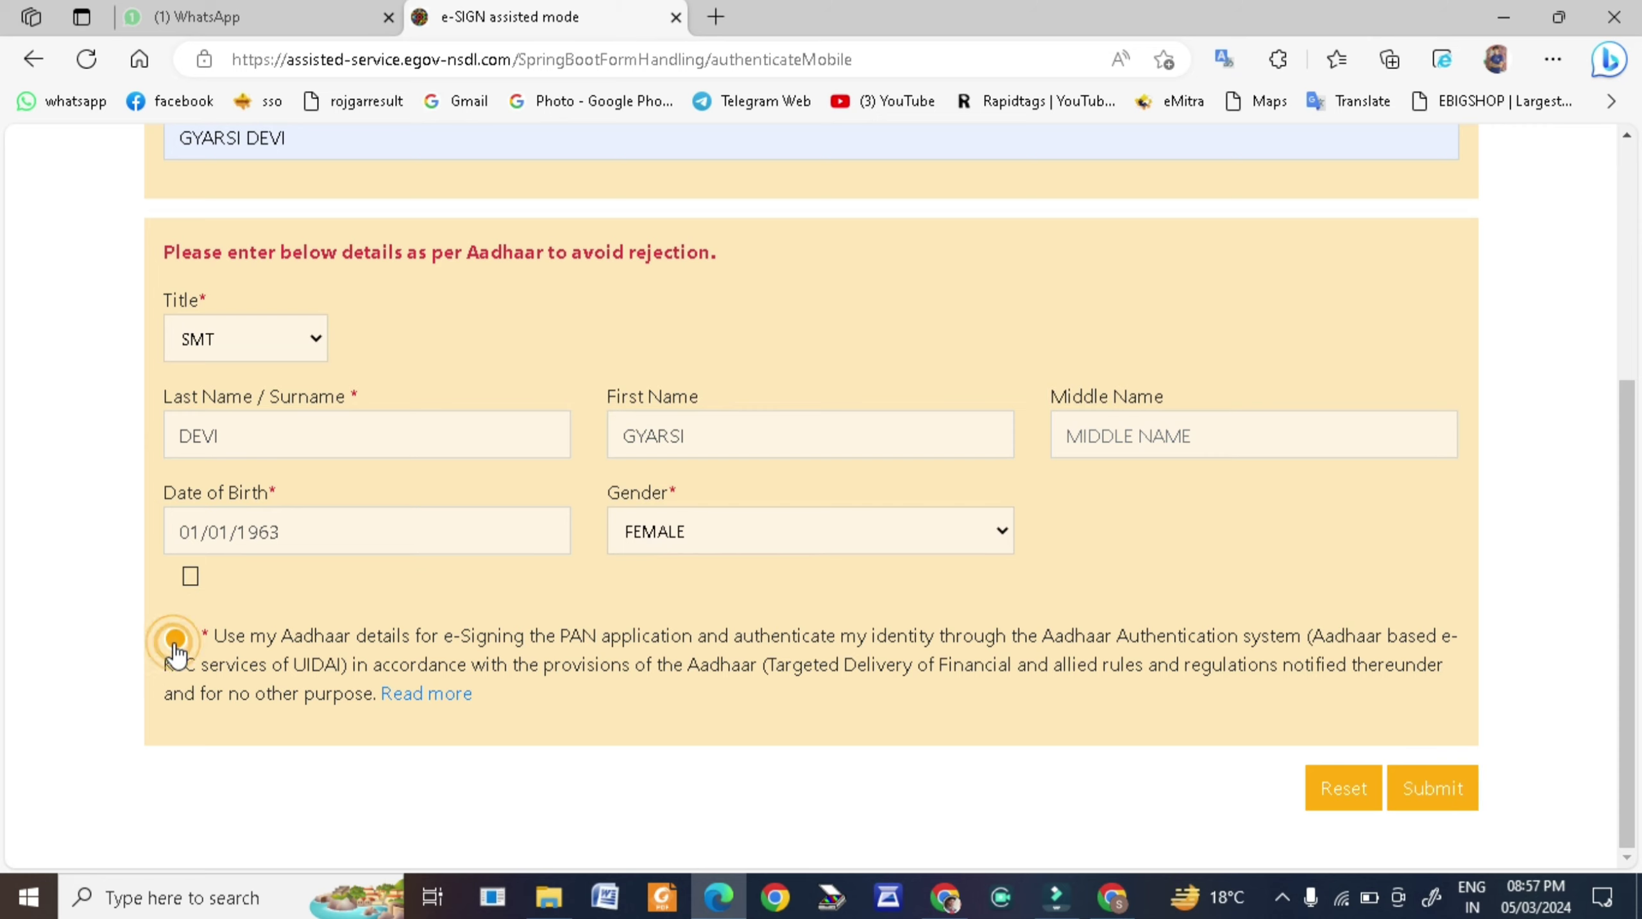
pyautogui.click(1449, 792)
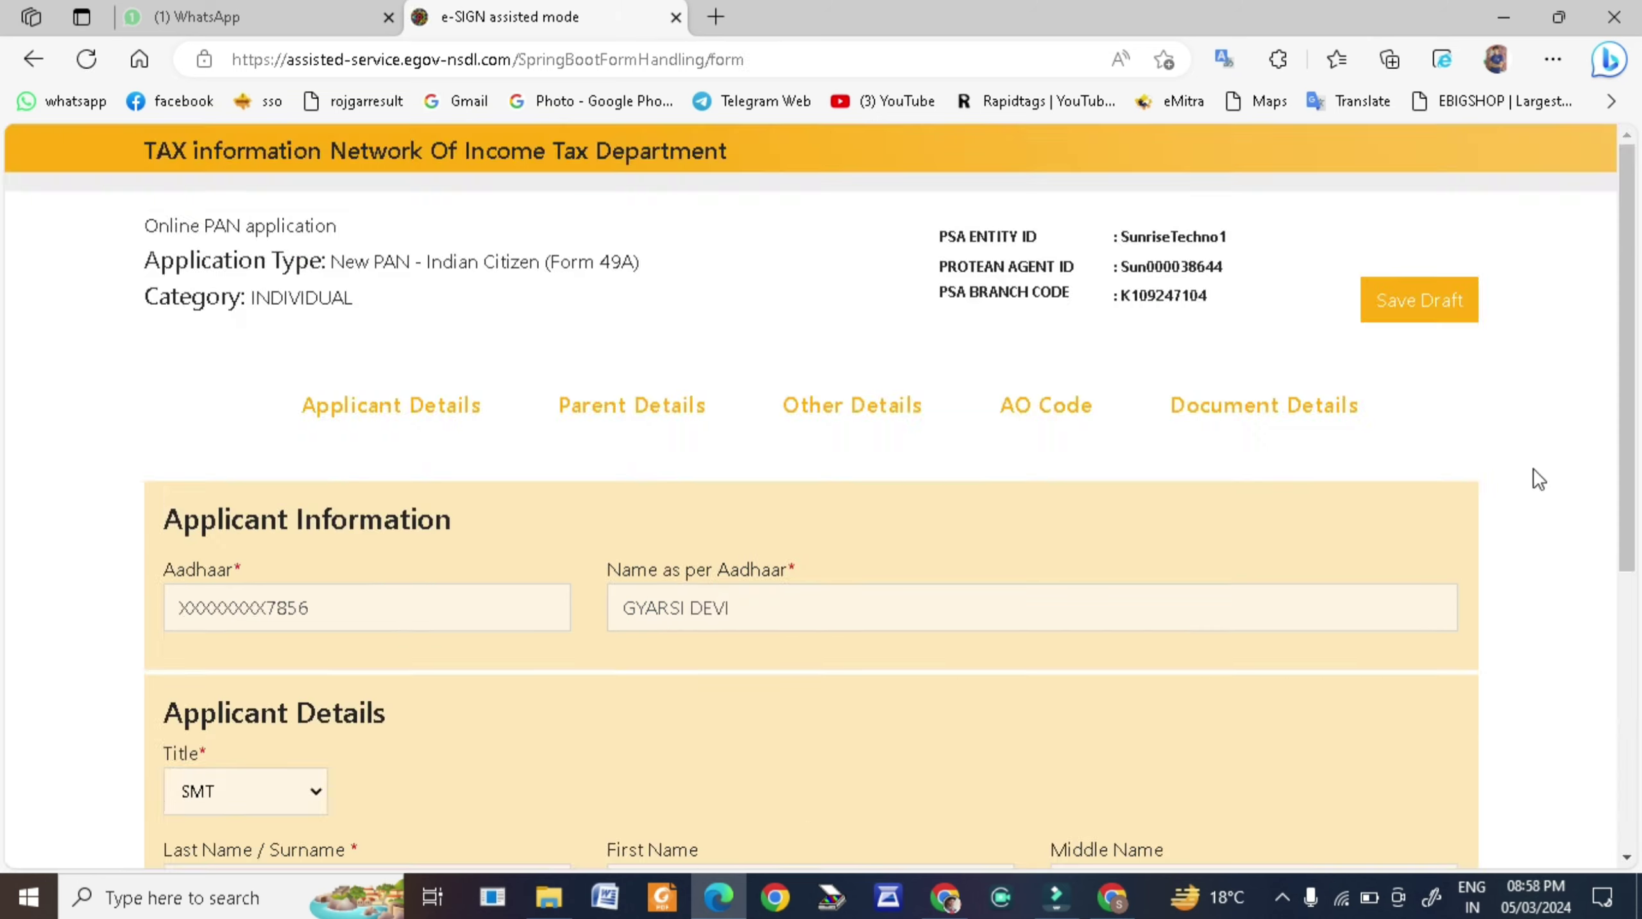
# Review the prefilled applicant details and continue to the parent details
pyautogui.scroll(-1, 1533, 477)
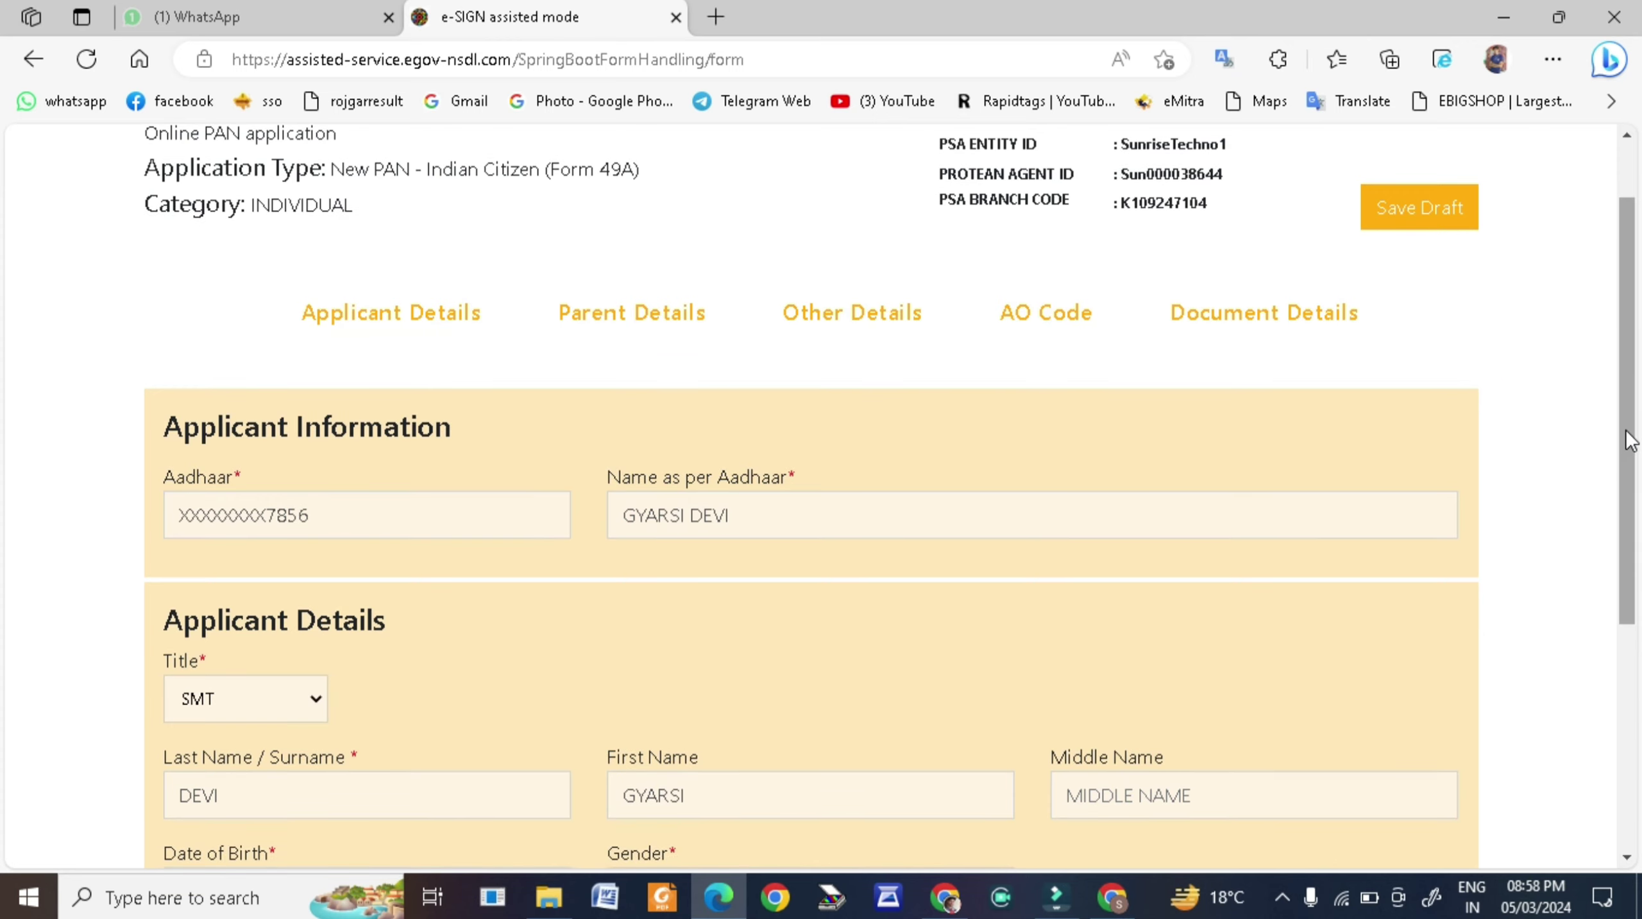
pyautogui.moveTo(1627, 440); pyautogui.dragTo(1628, 666)
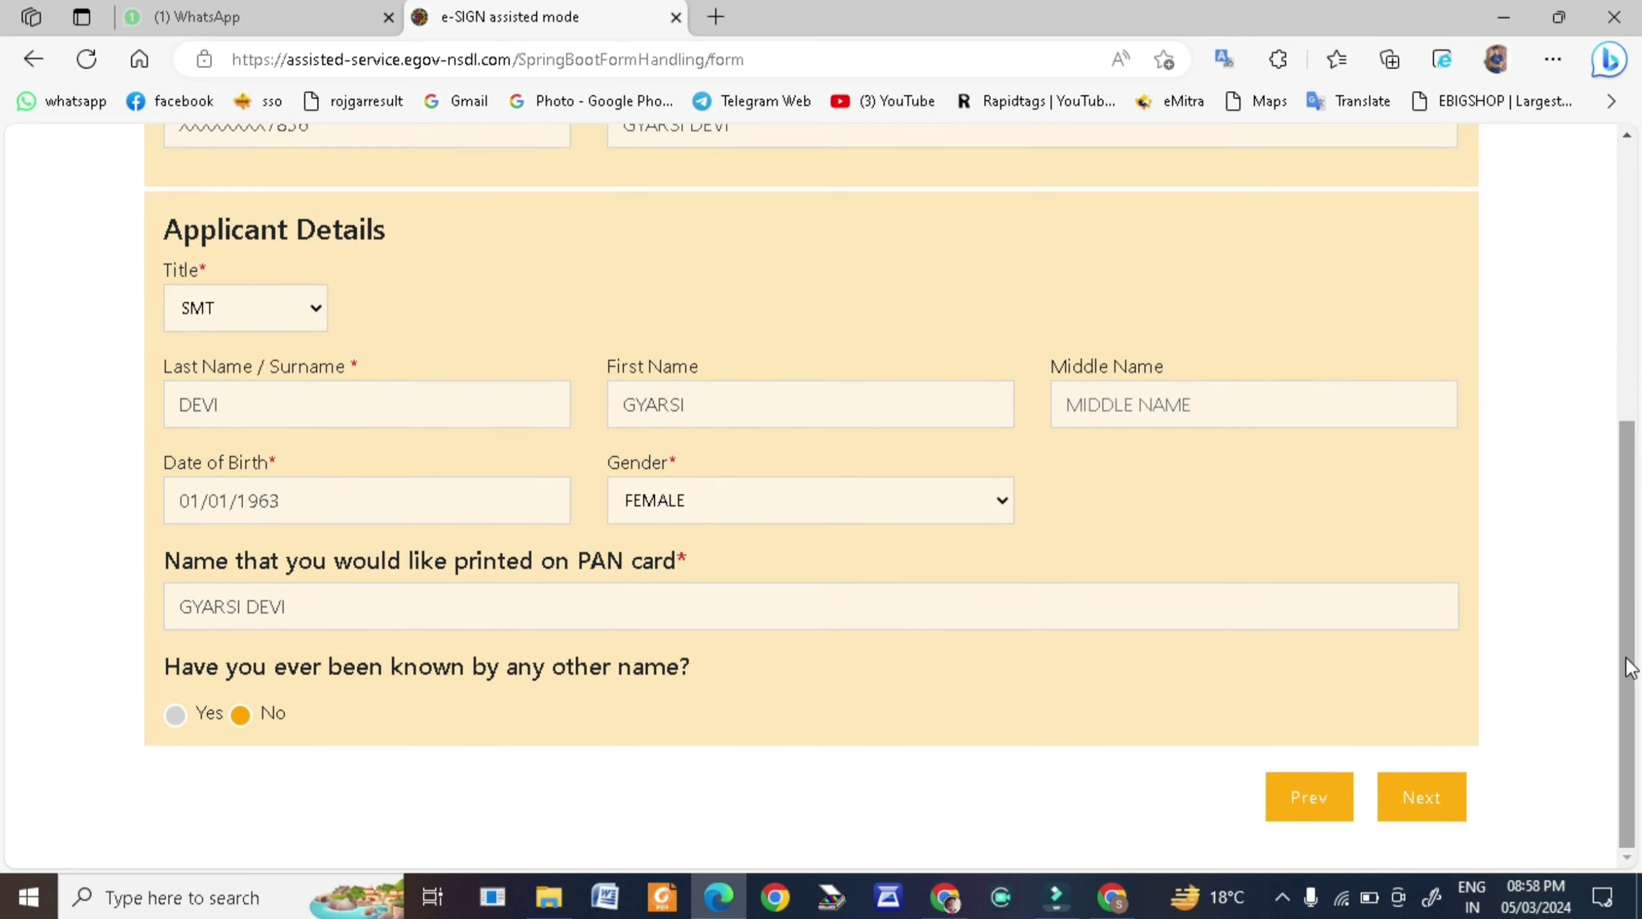
pyautogui.click(1422, 798)
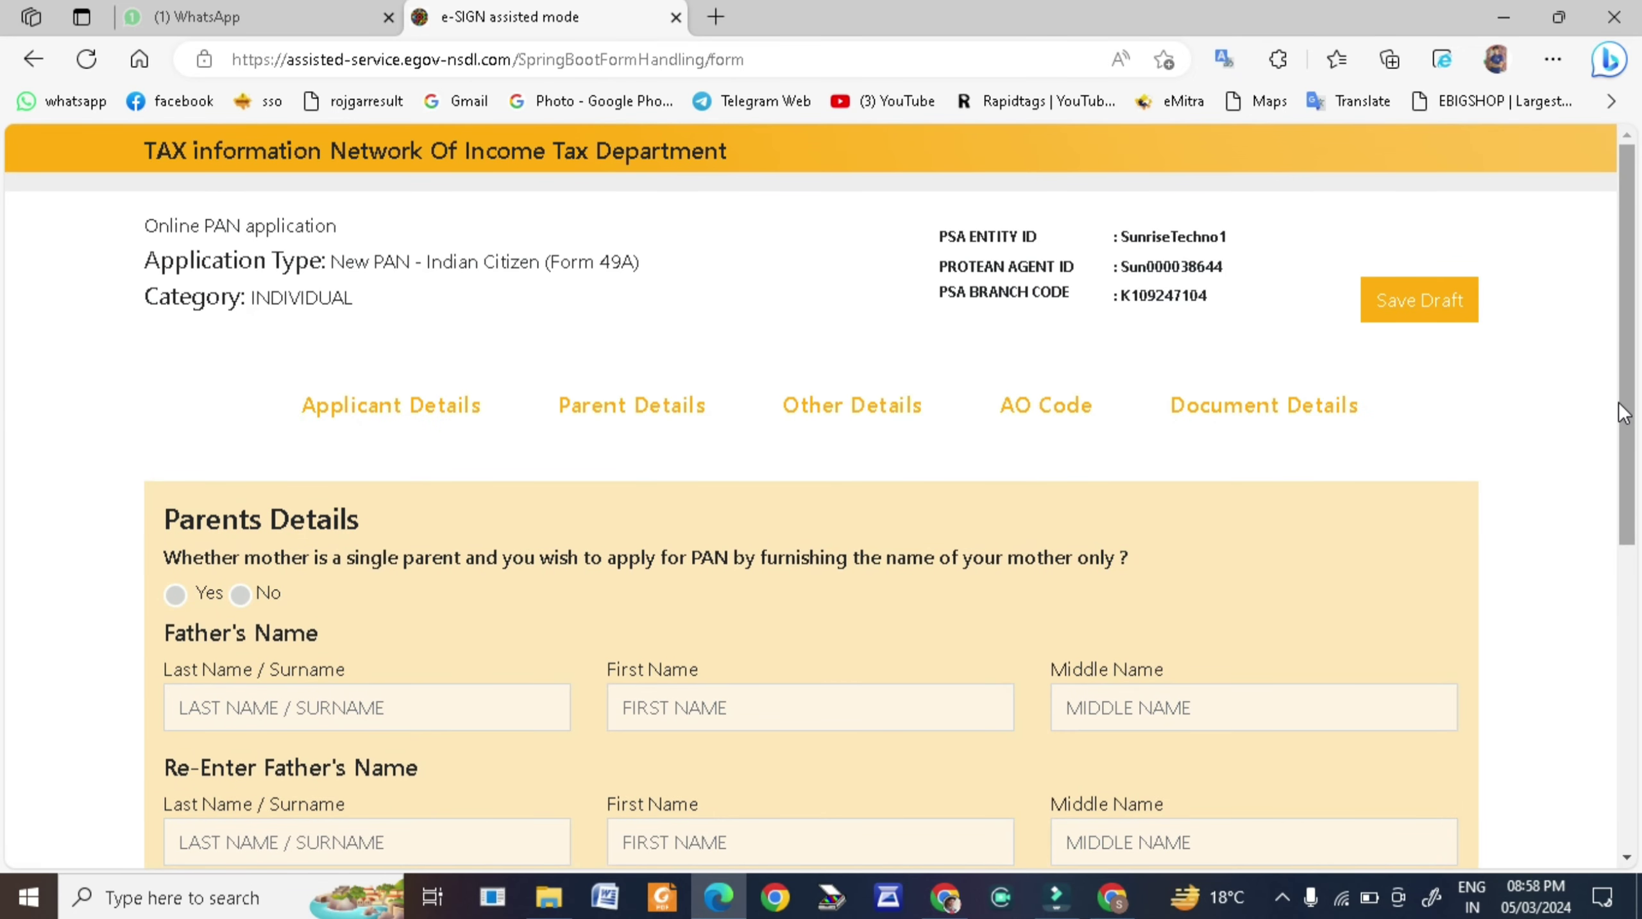
# Answer No to the single-parent mother question, enter and re-enter the father's surname and first name, and continue to the other details
pyautogui.scroll(-3, 5, 399)
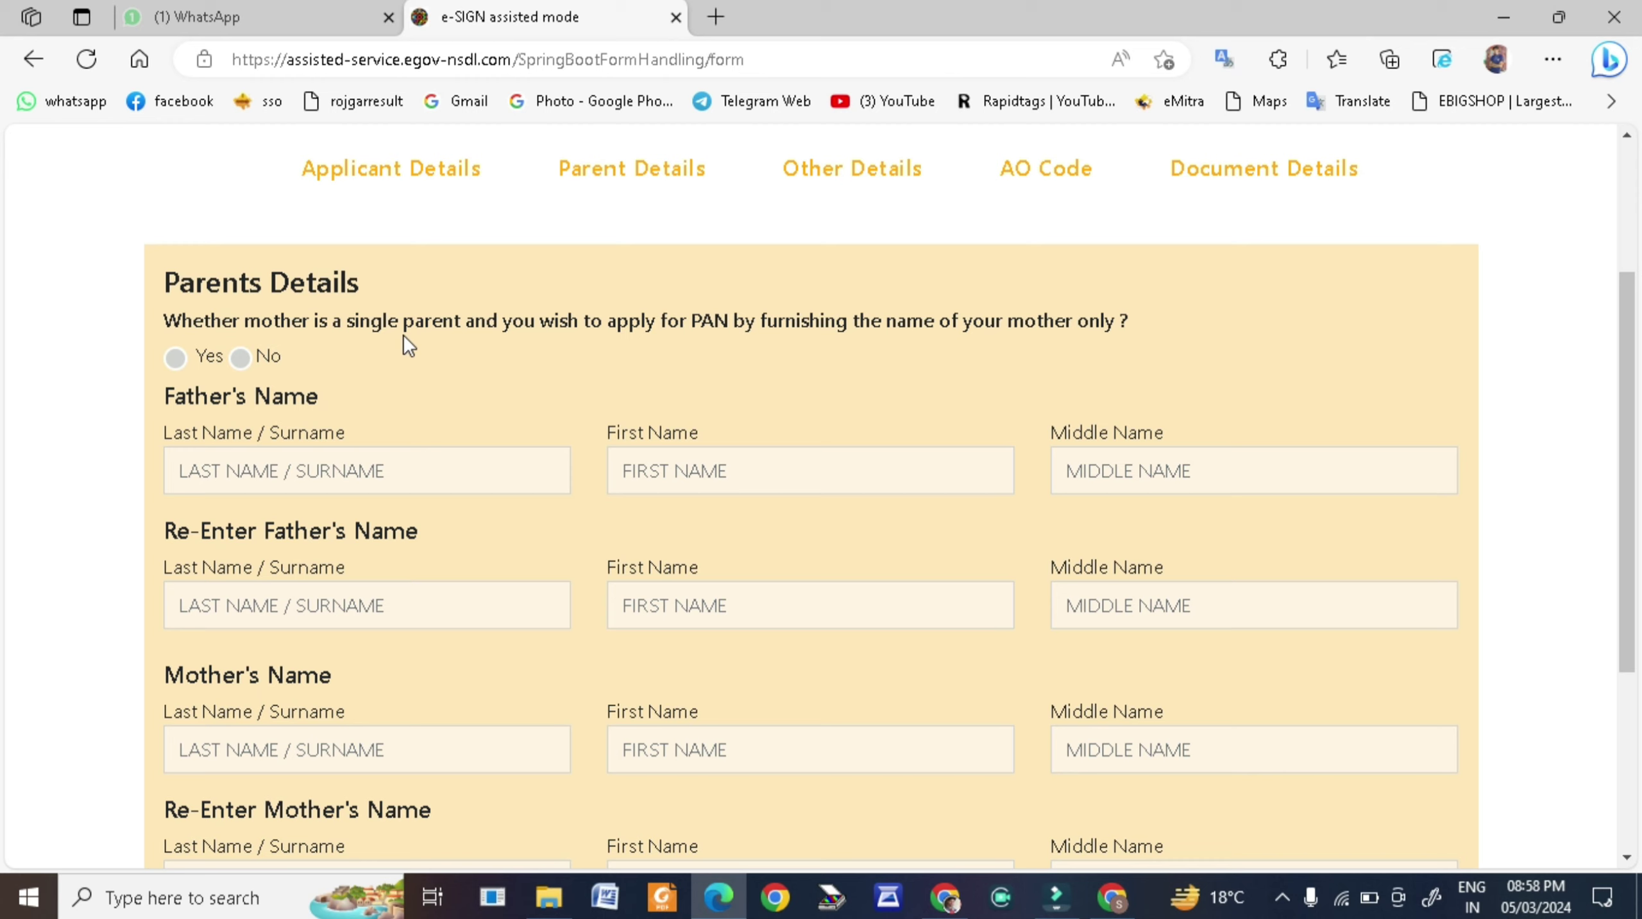
pyautogui.click(240, 358)
pyautogui.click(264, 482)
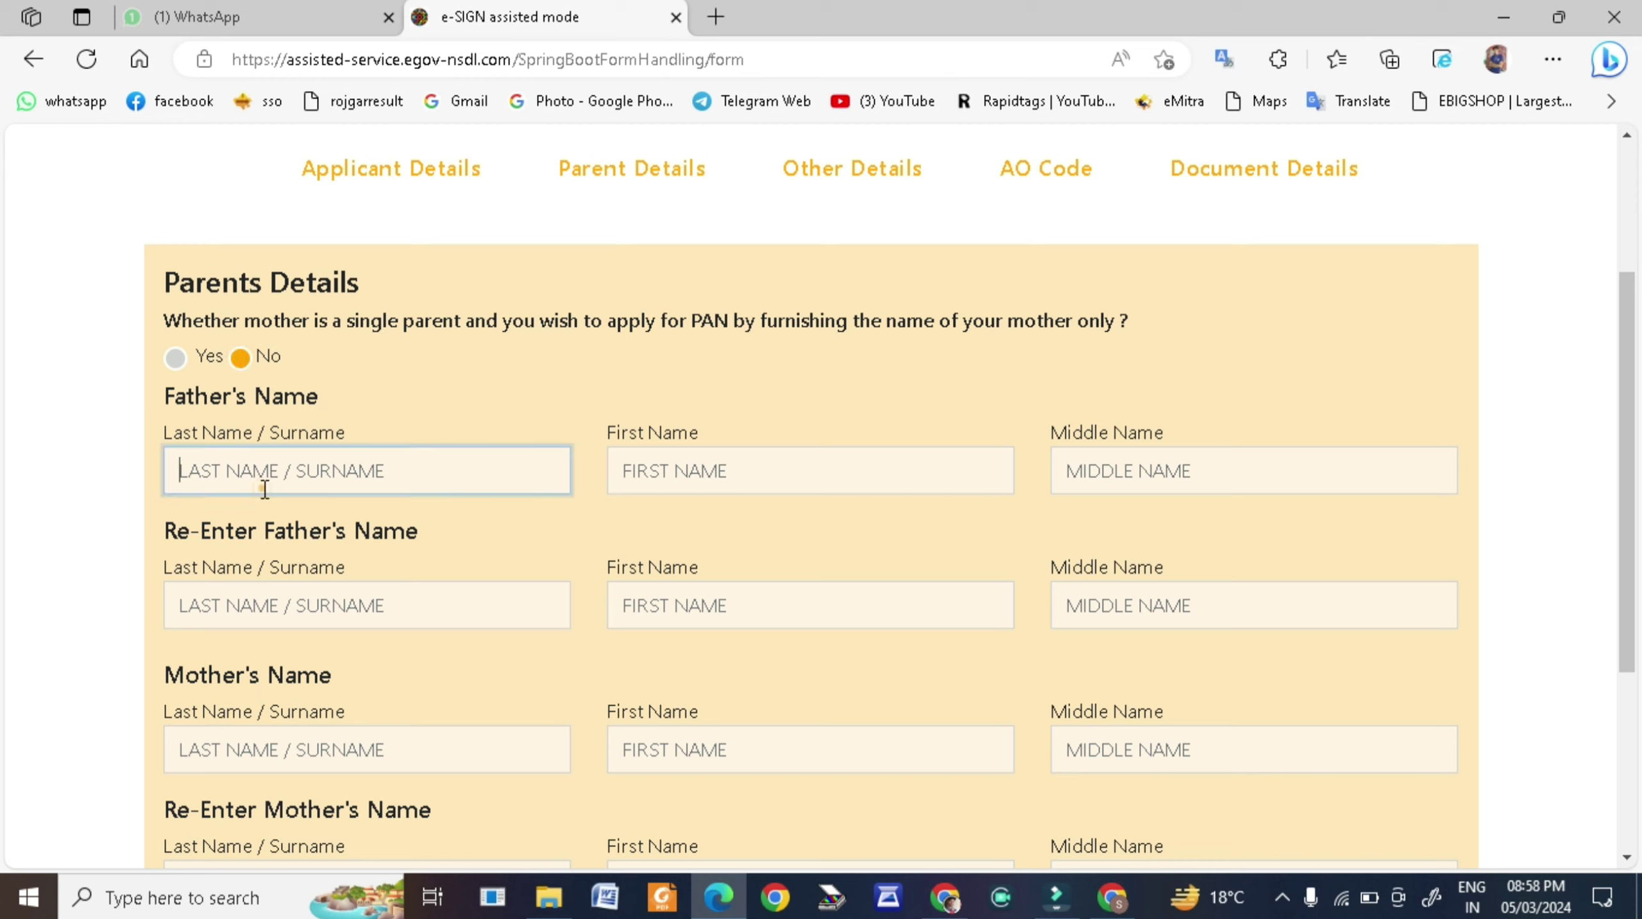
pyautogui.click(524, 365)
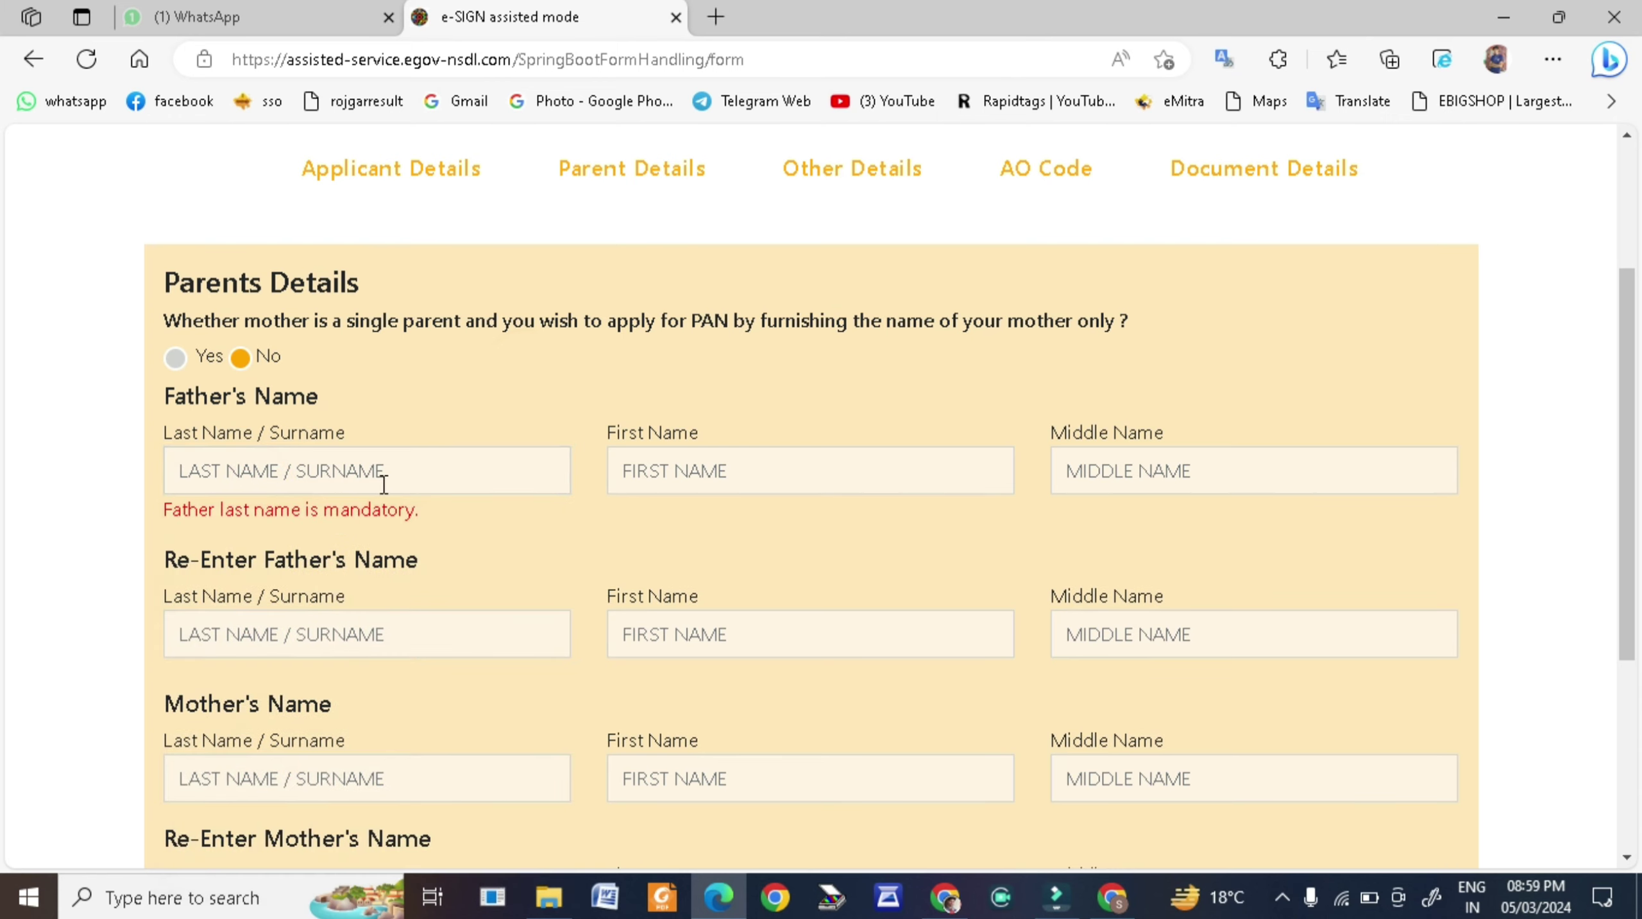
pyautogui.moveTo(1623, 302); pyautogui.dragTo(1633, 372)
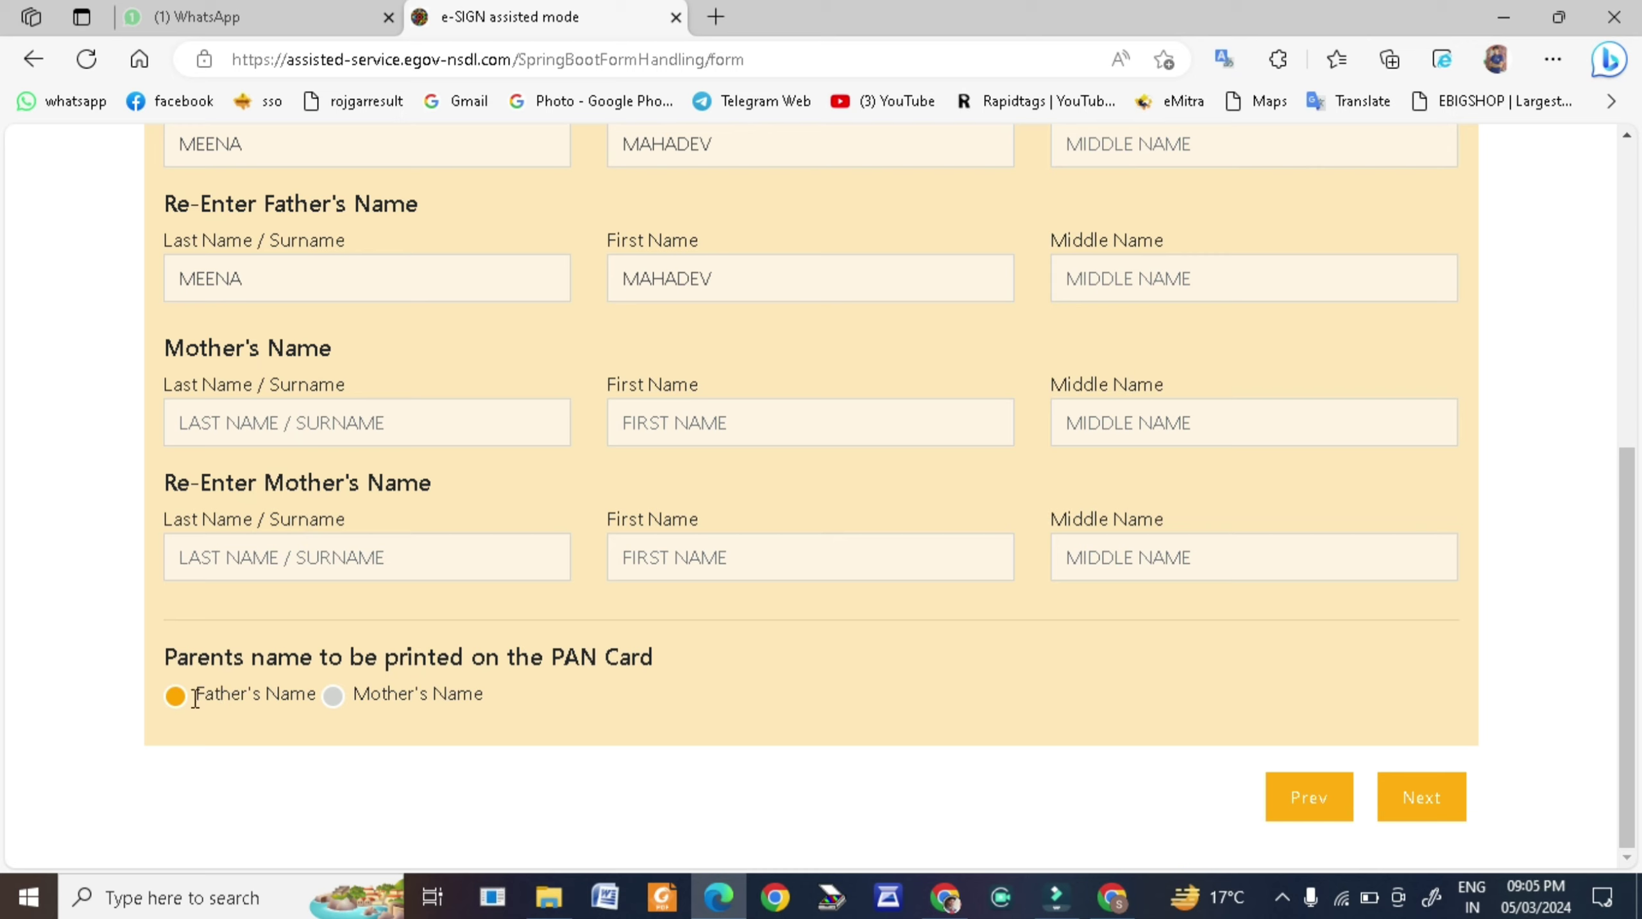
pyautogui.click(1434, 809)
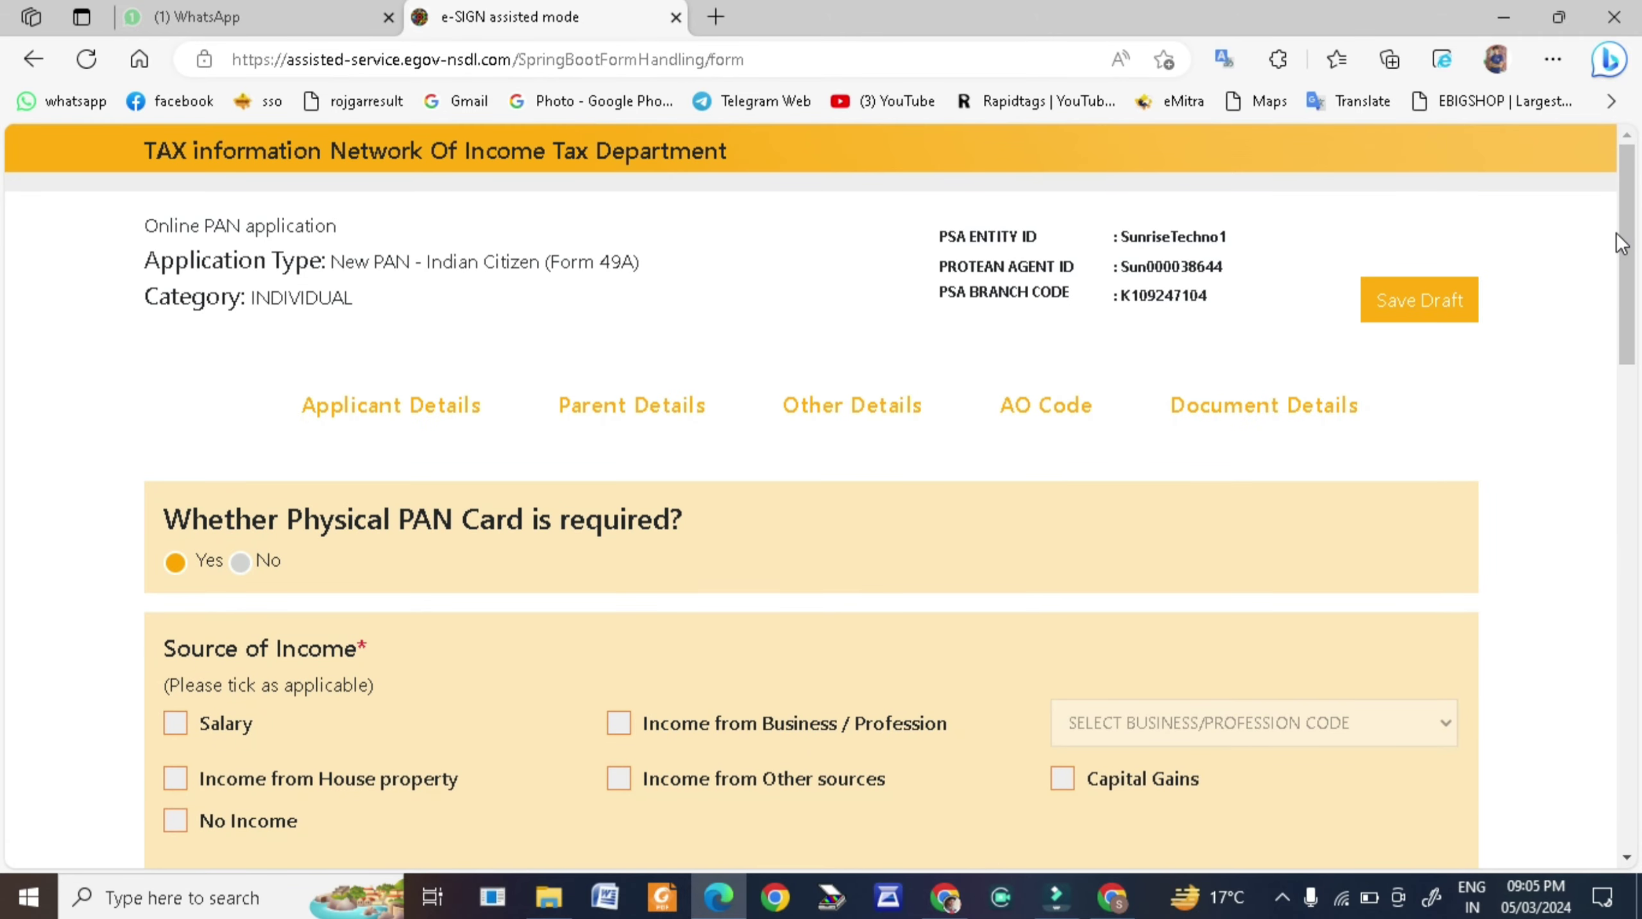
# Declare No Income as the applicant's source of income
pyautogui.moveTo(1633, 244); pyautogui.dragTo(1609, 348)
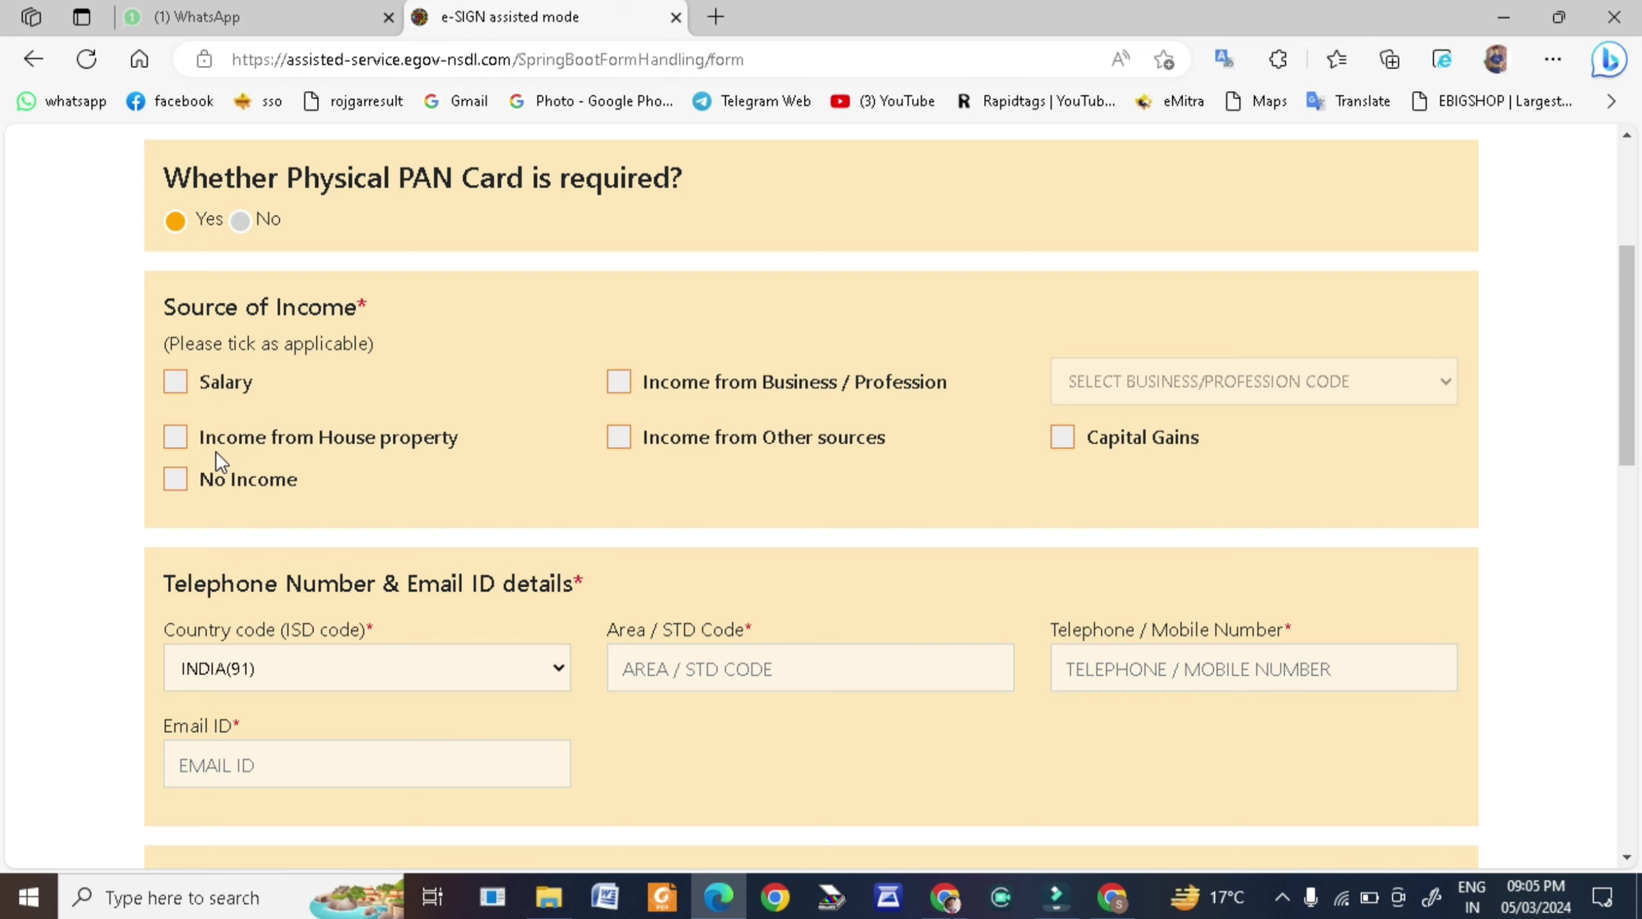
pyautogui.click(177, 487)
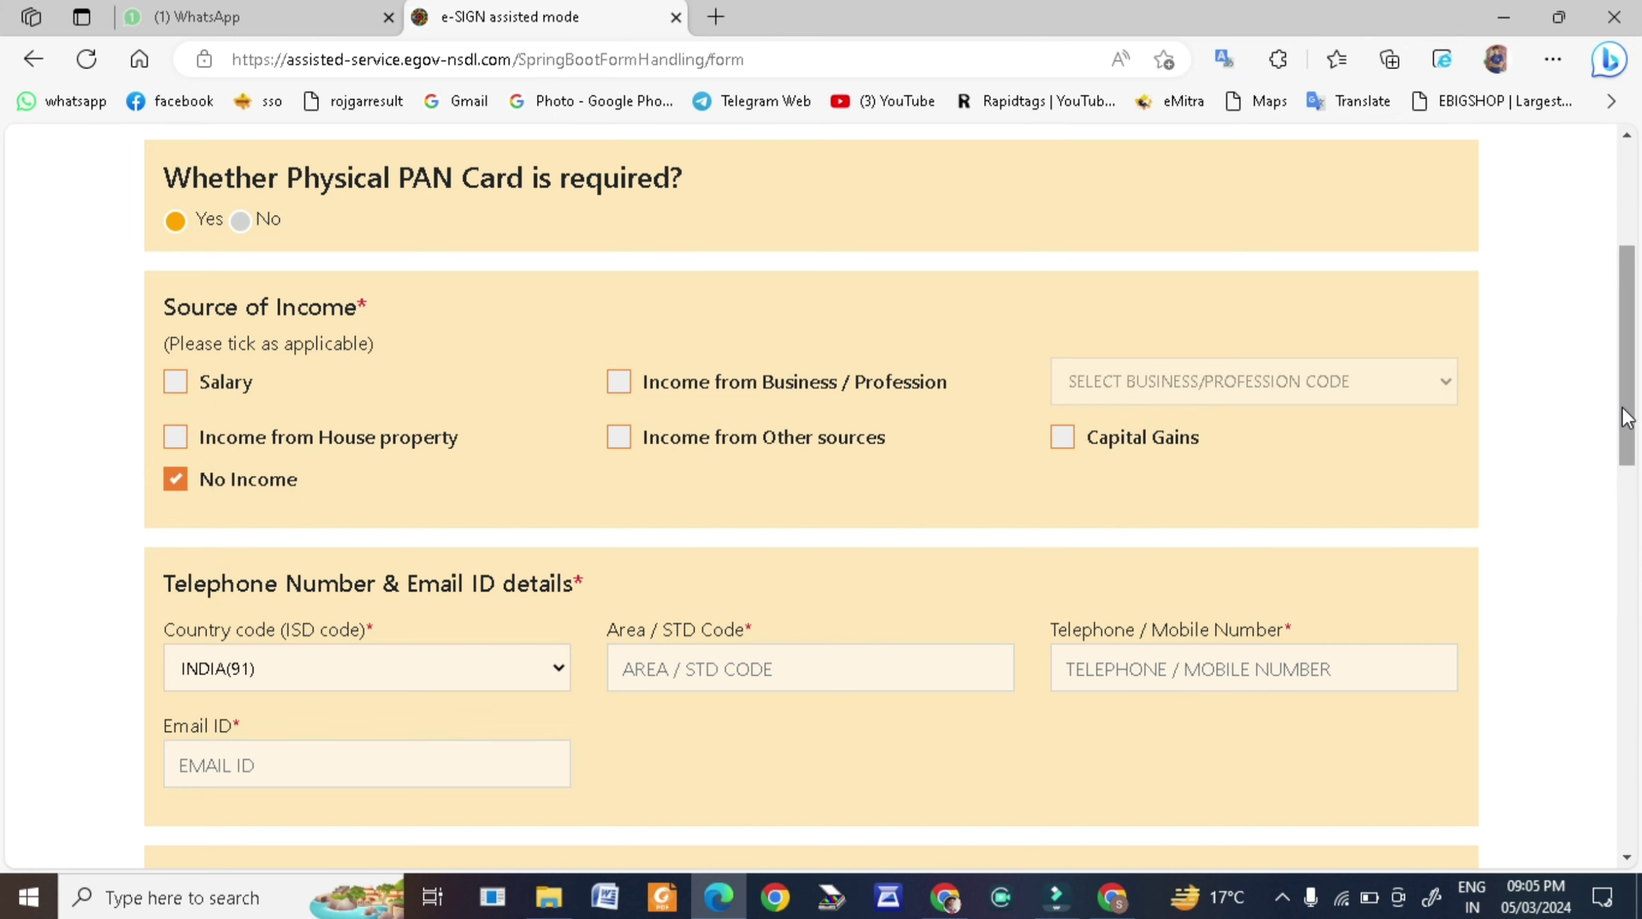
# Set the address of communication to Residence
pyautogui.moveTo(1627, 417); pyautogui.dragTo(1614, 511)
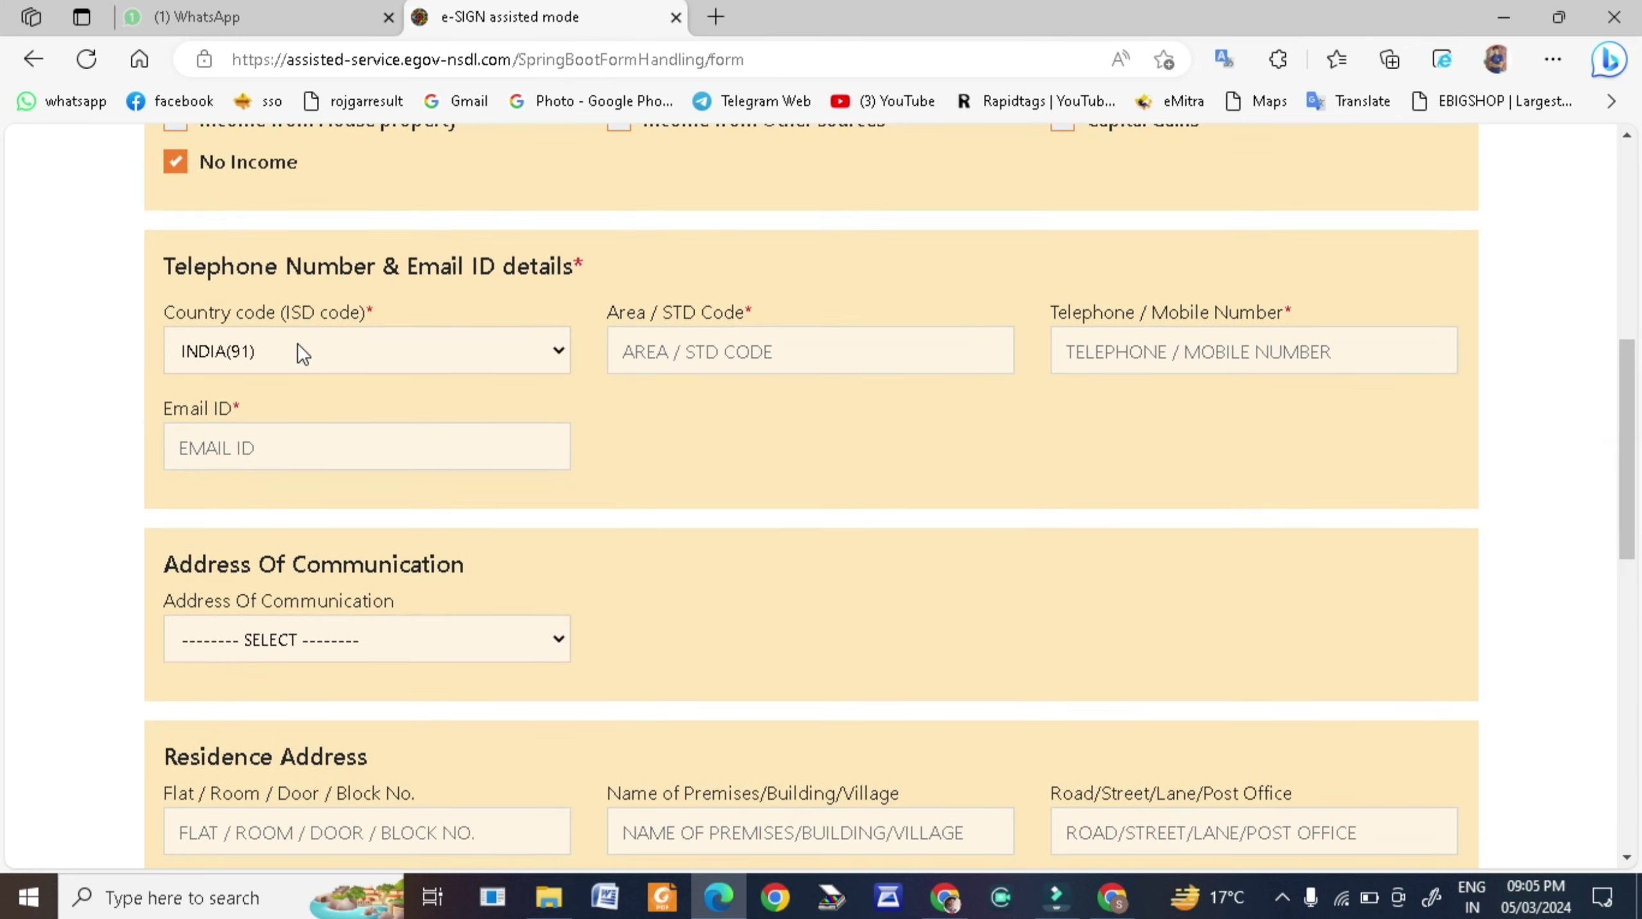
pyautogui.click(649, 352)
pyautogui.click(1207, 520)
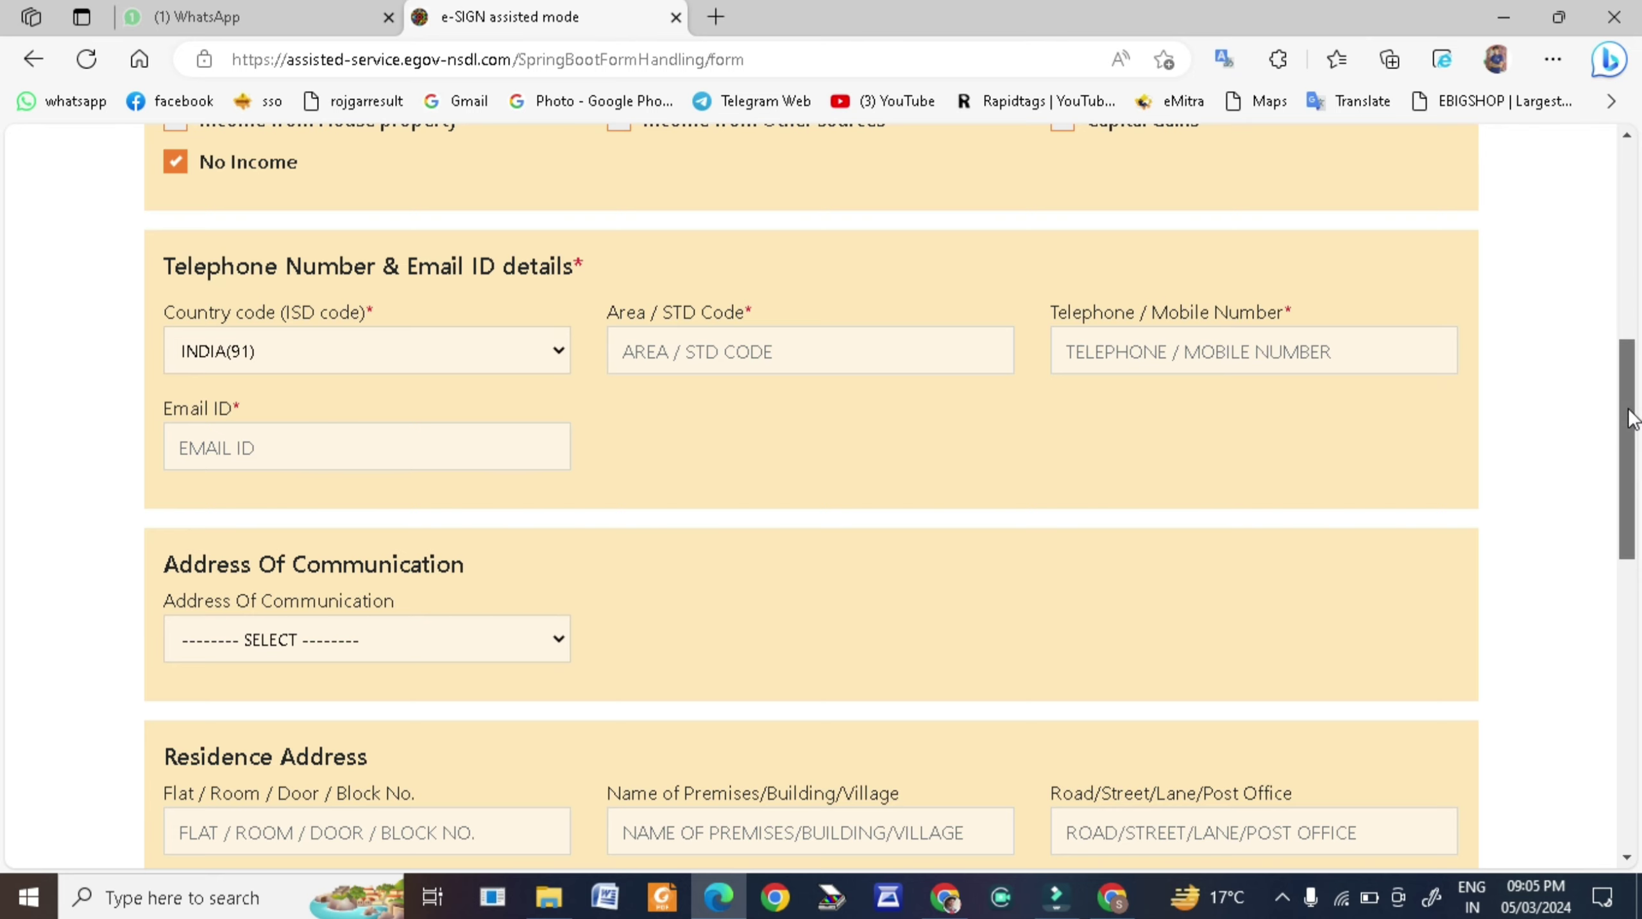
pyautogui.scroll(-5, 1627, 412)
pyautogui.scroll(1, 1627, 411)
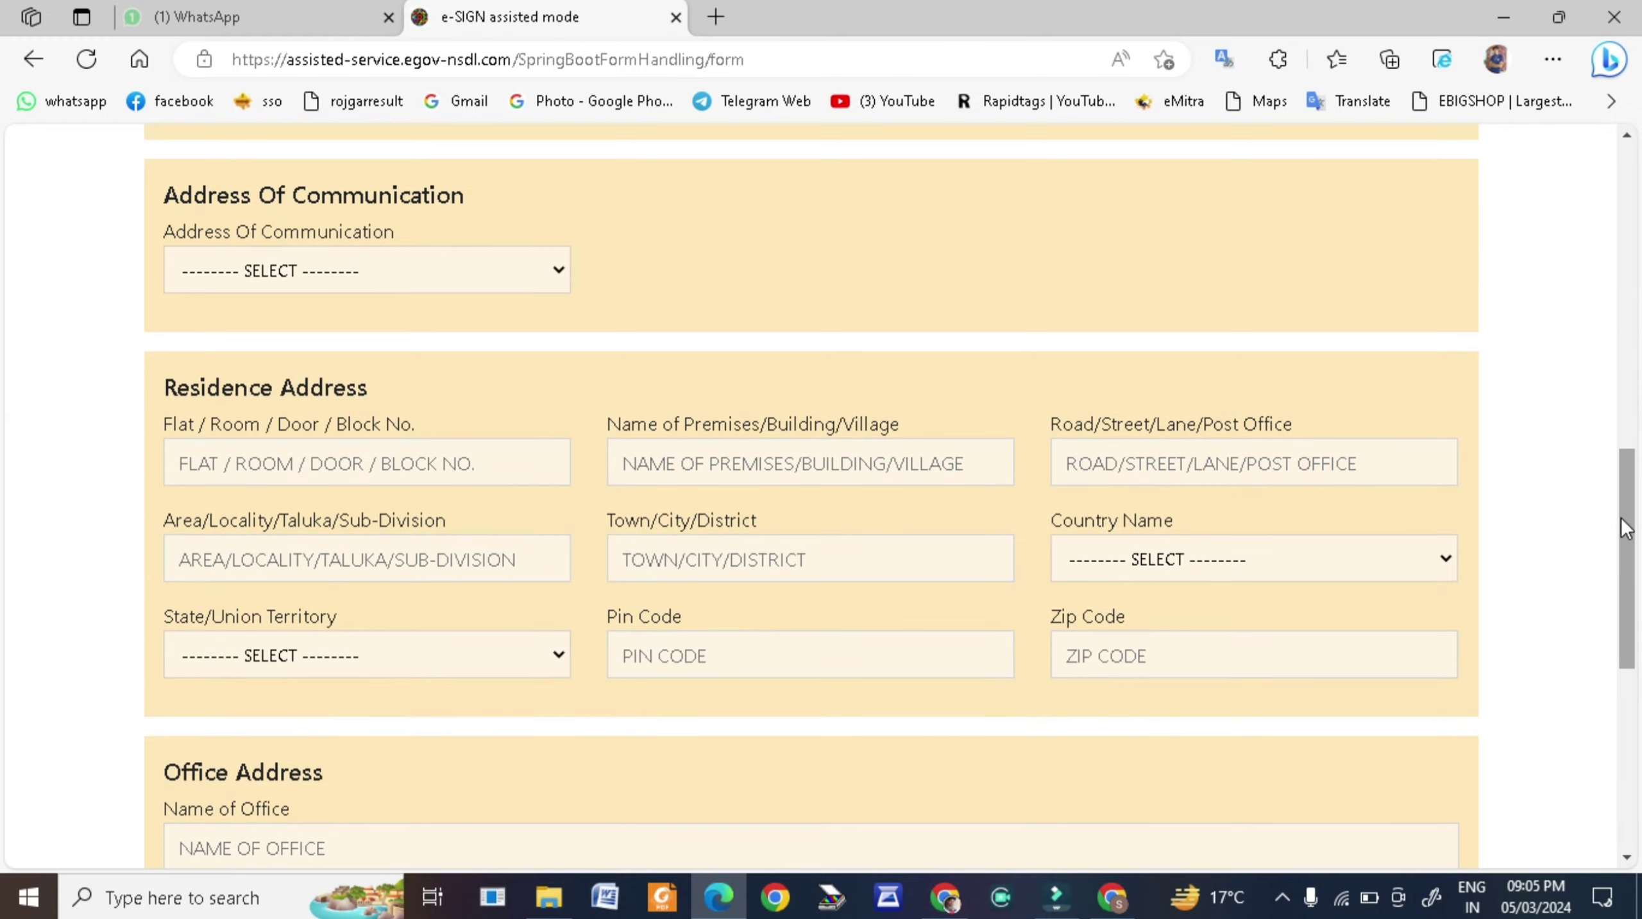
pyautogui.click(347, 264)
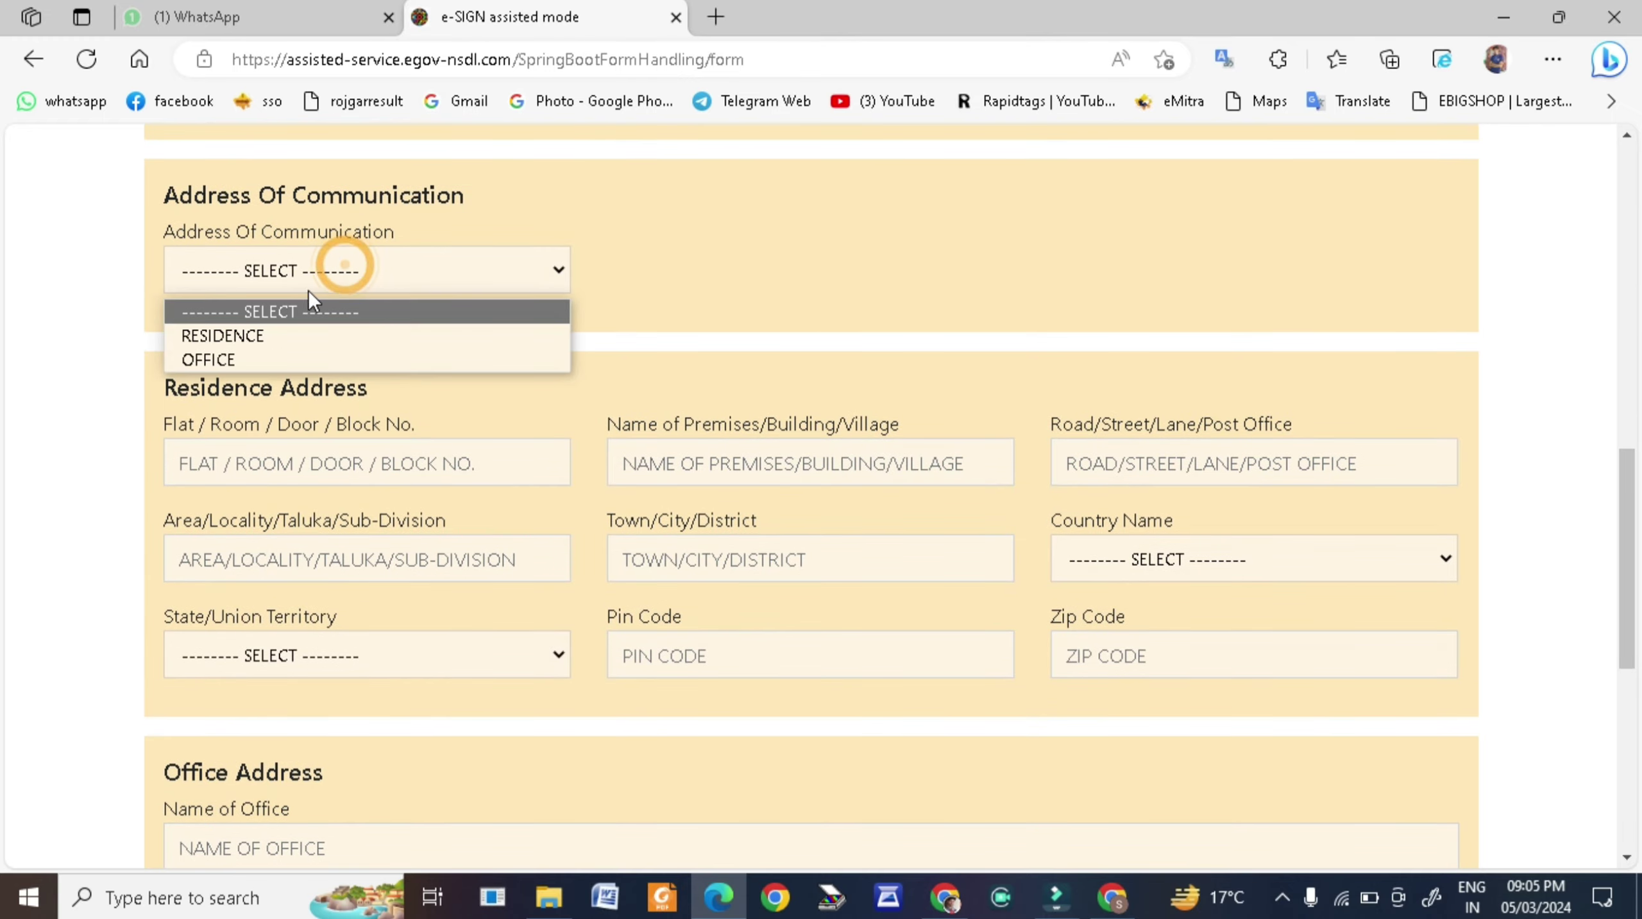
pyautogui.click(267, 336)
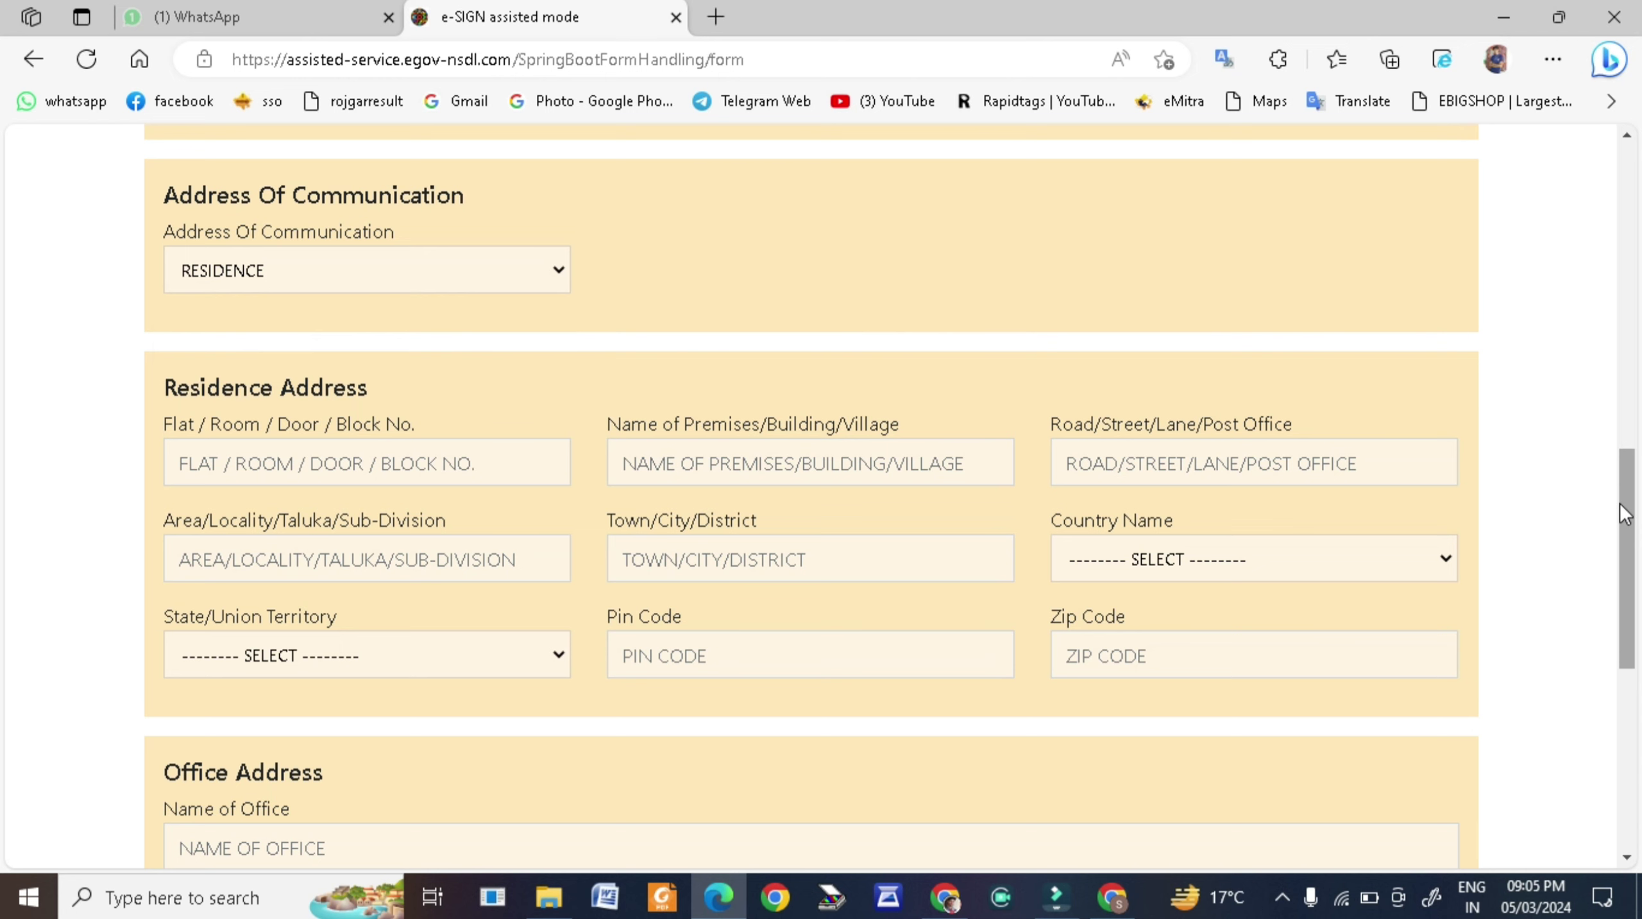
# Set the residence address country to India and the state to Rajasthan
pyautogui.moveTo(1625, 512); pyautogui.dragTo(1628, 548)
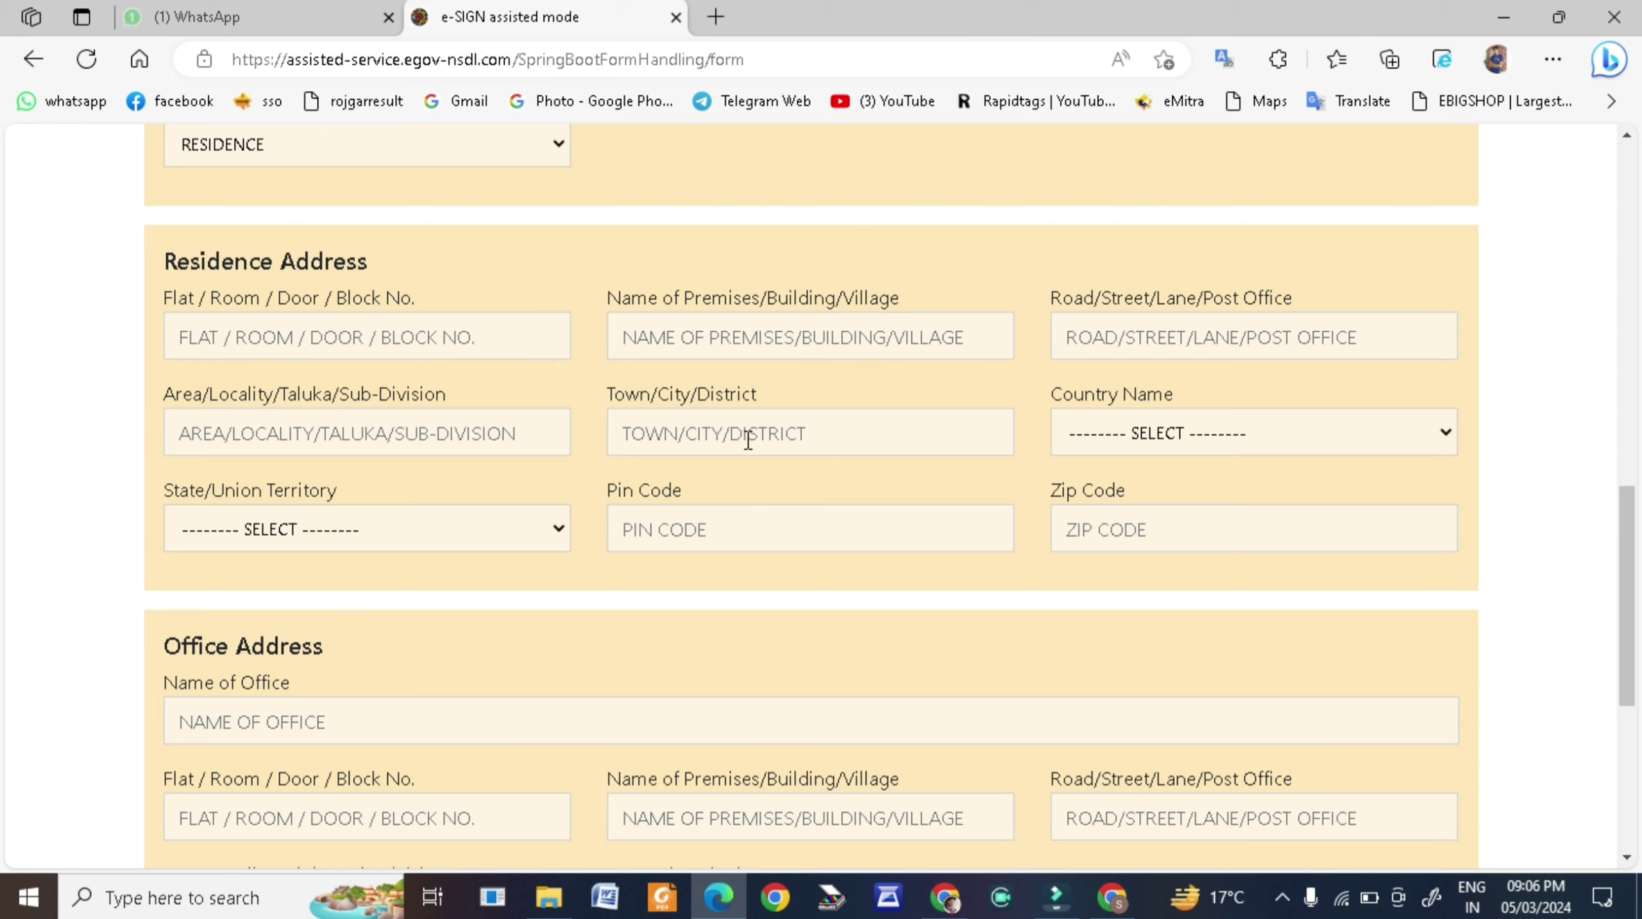
pyautogui.click(1193, 434)
pyautogui.write('in')
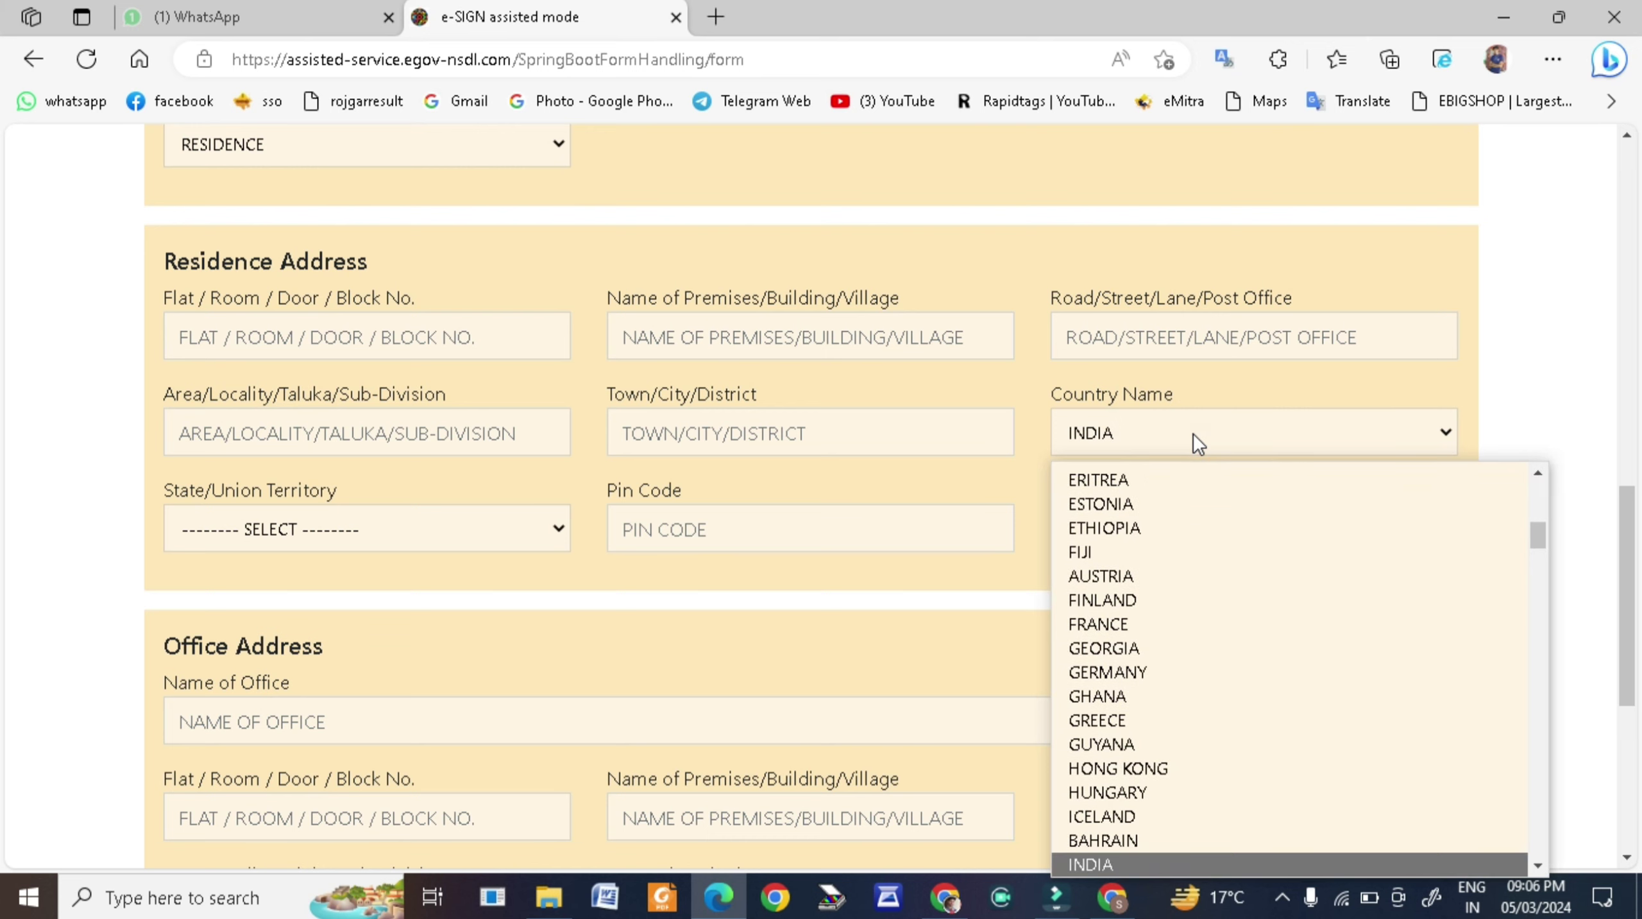
pyautogui.press('Return')
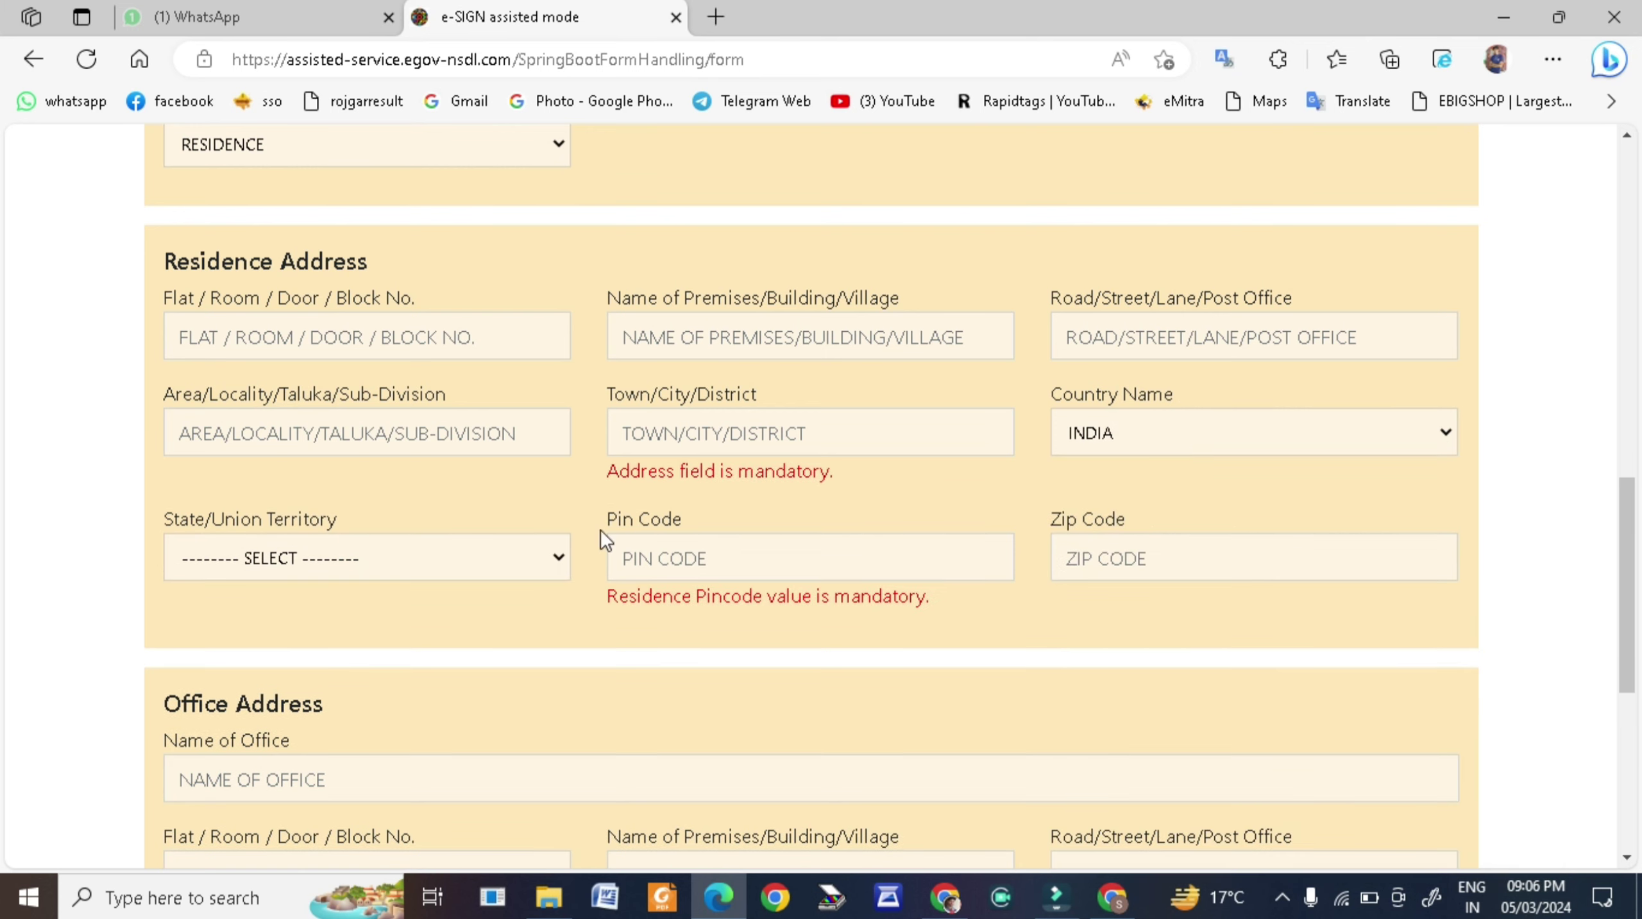
pyautogui.click(320, 562)
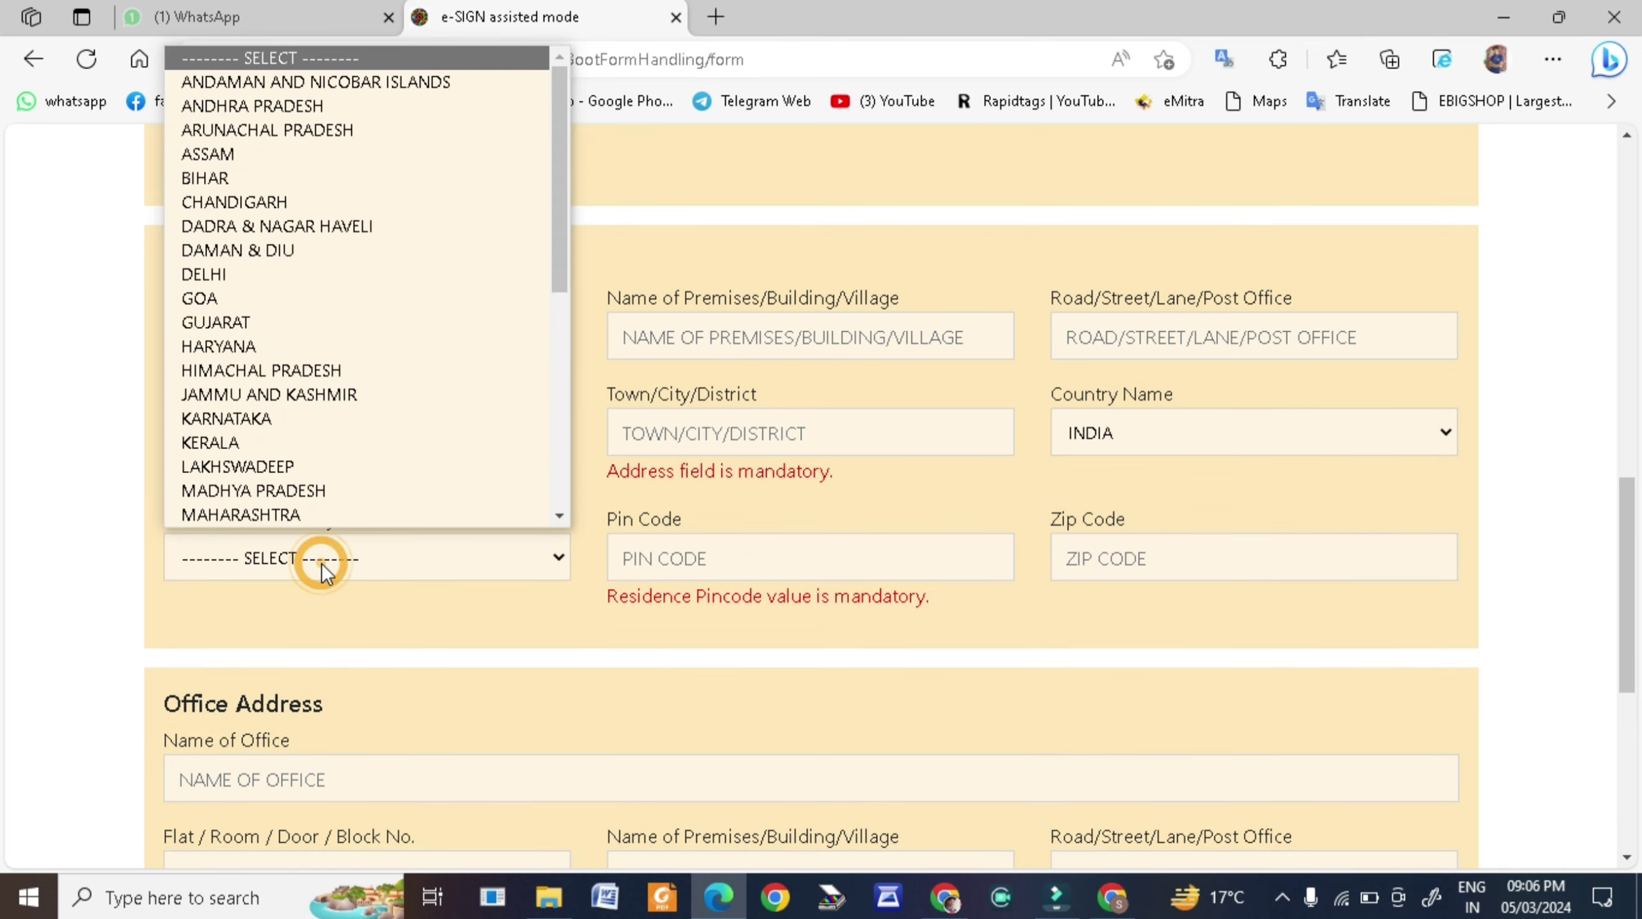
pyautogui.write('raj')
pyautogui.press('Return')
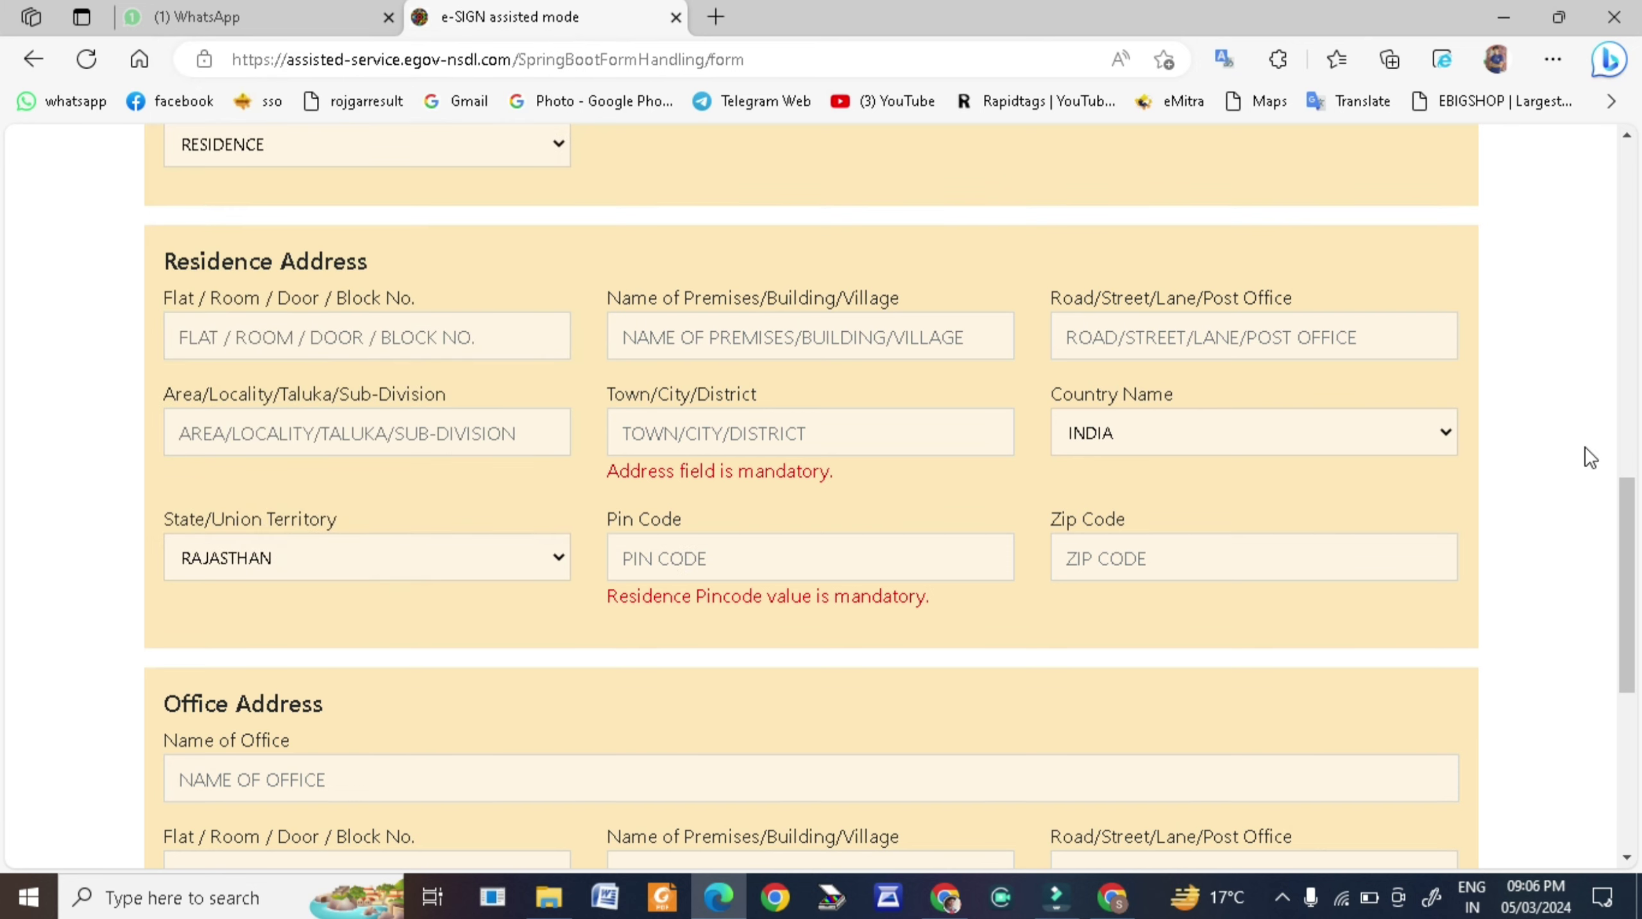
# Answer No to appointing a representative assessee and continue to the AO code section
pyautogui.scroll(-8, 1628, 524)
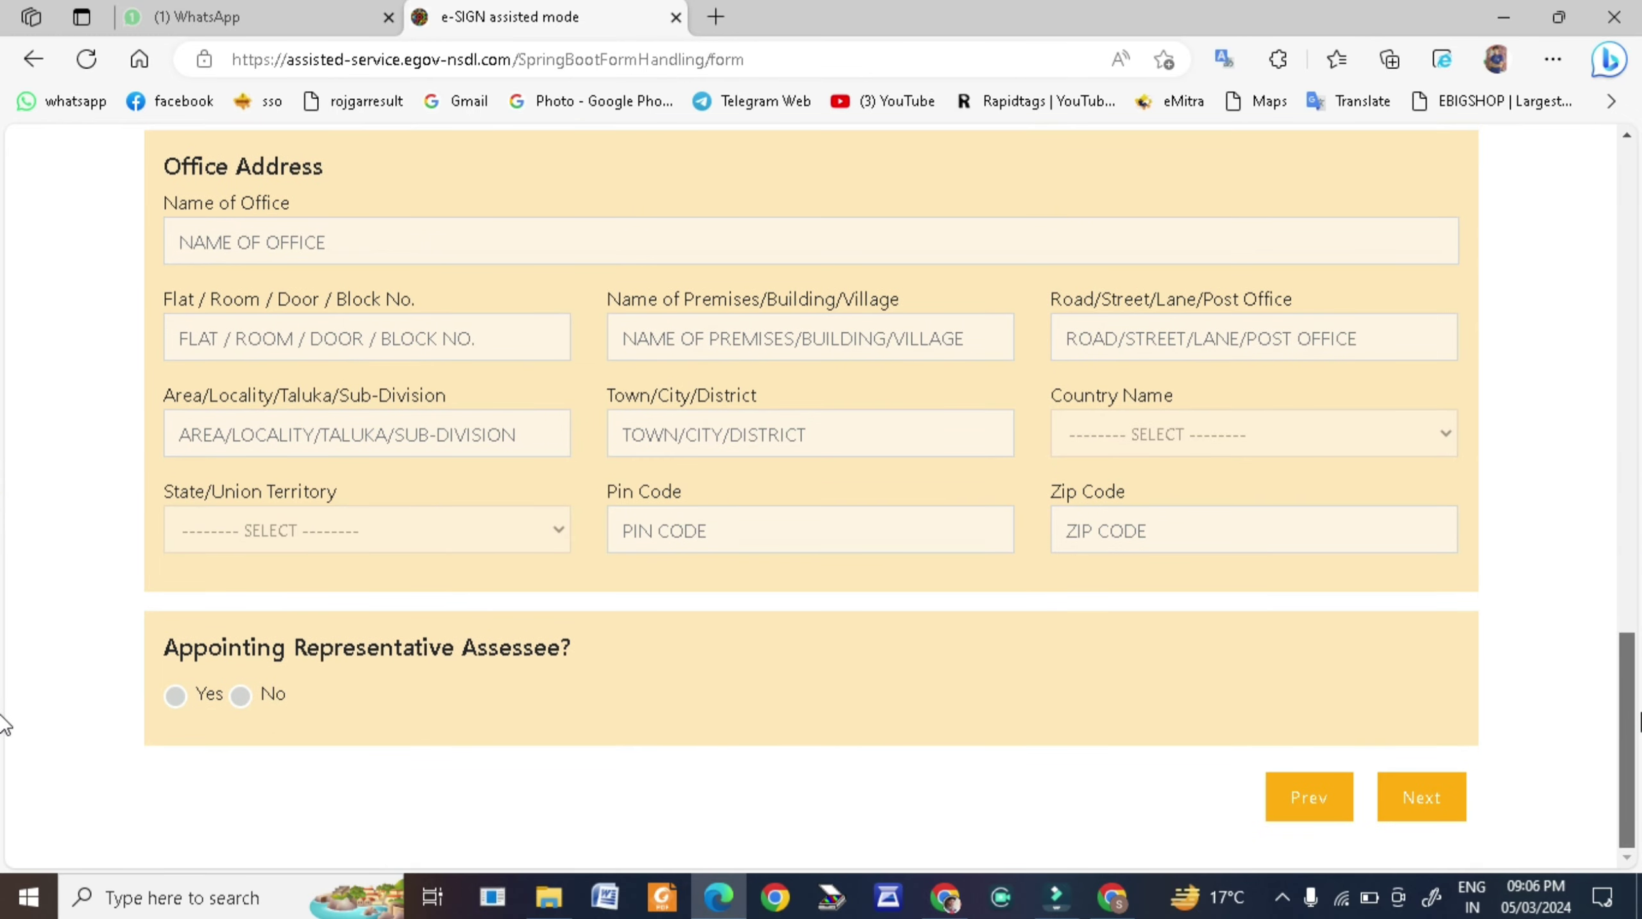
pyautogui.click(241, 696)
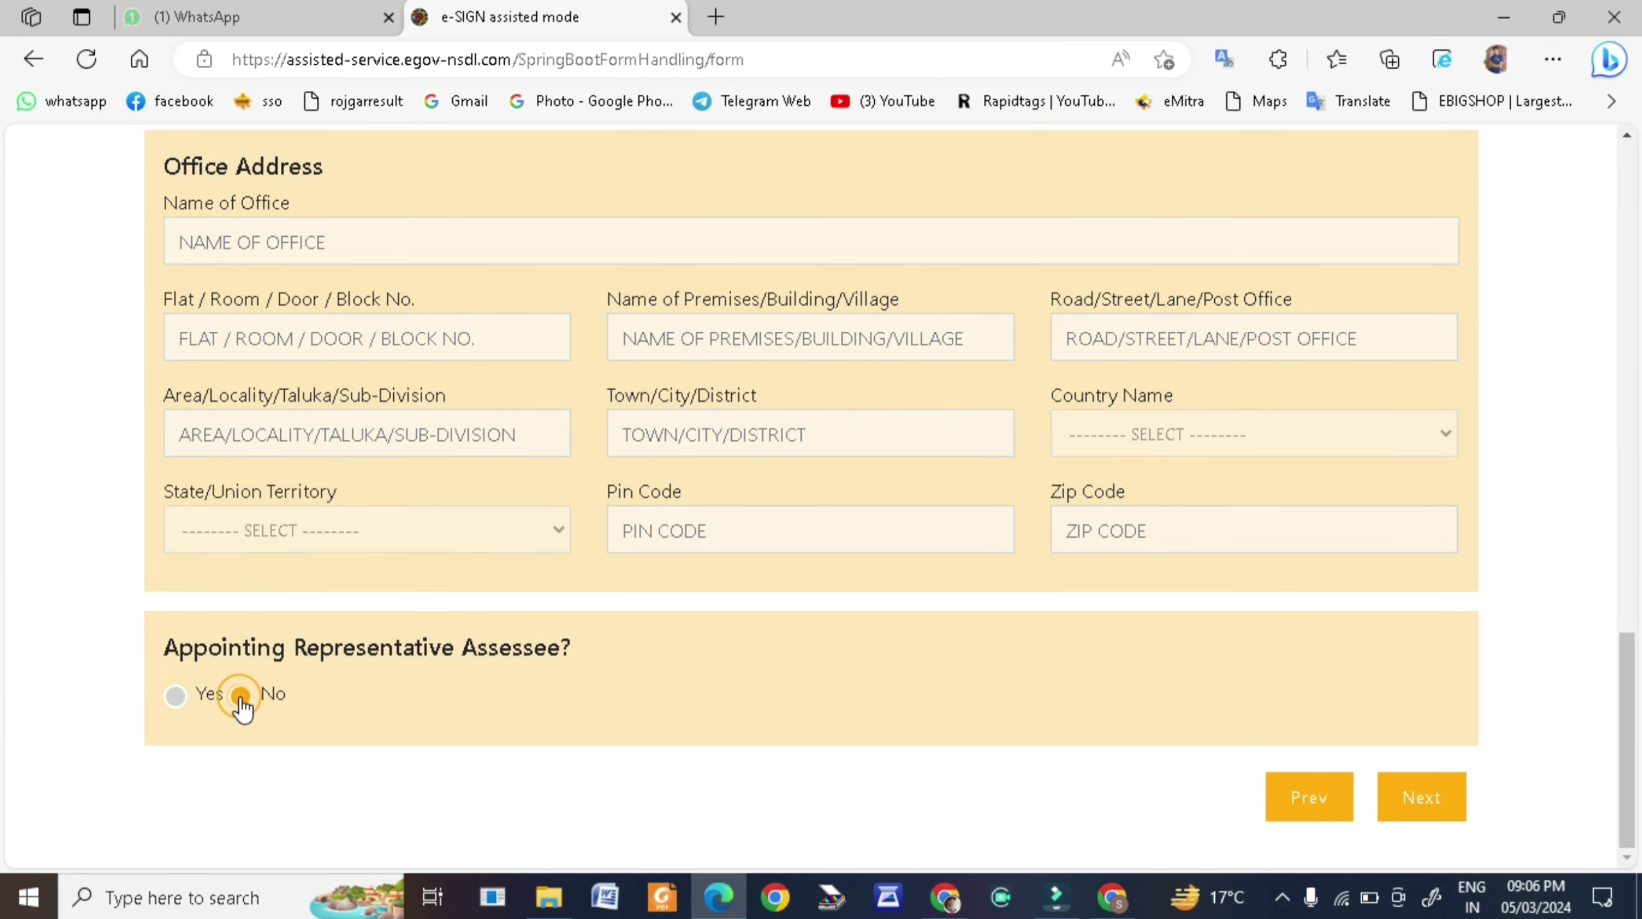
pyautogui.click(1460, 805)
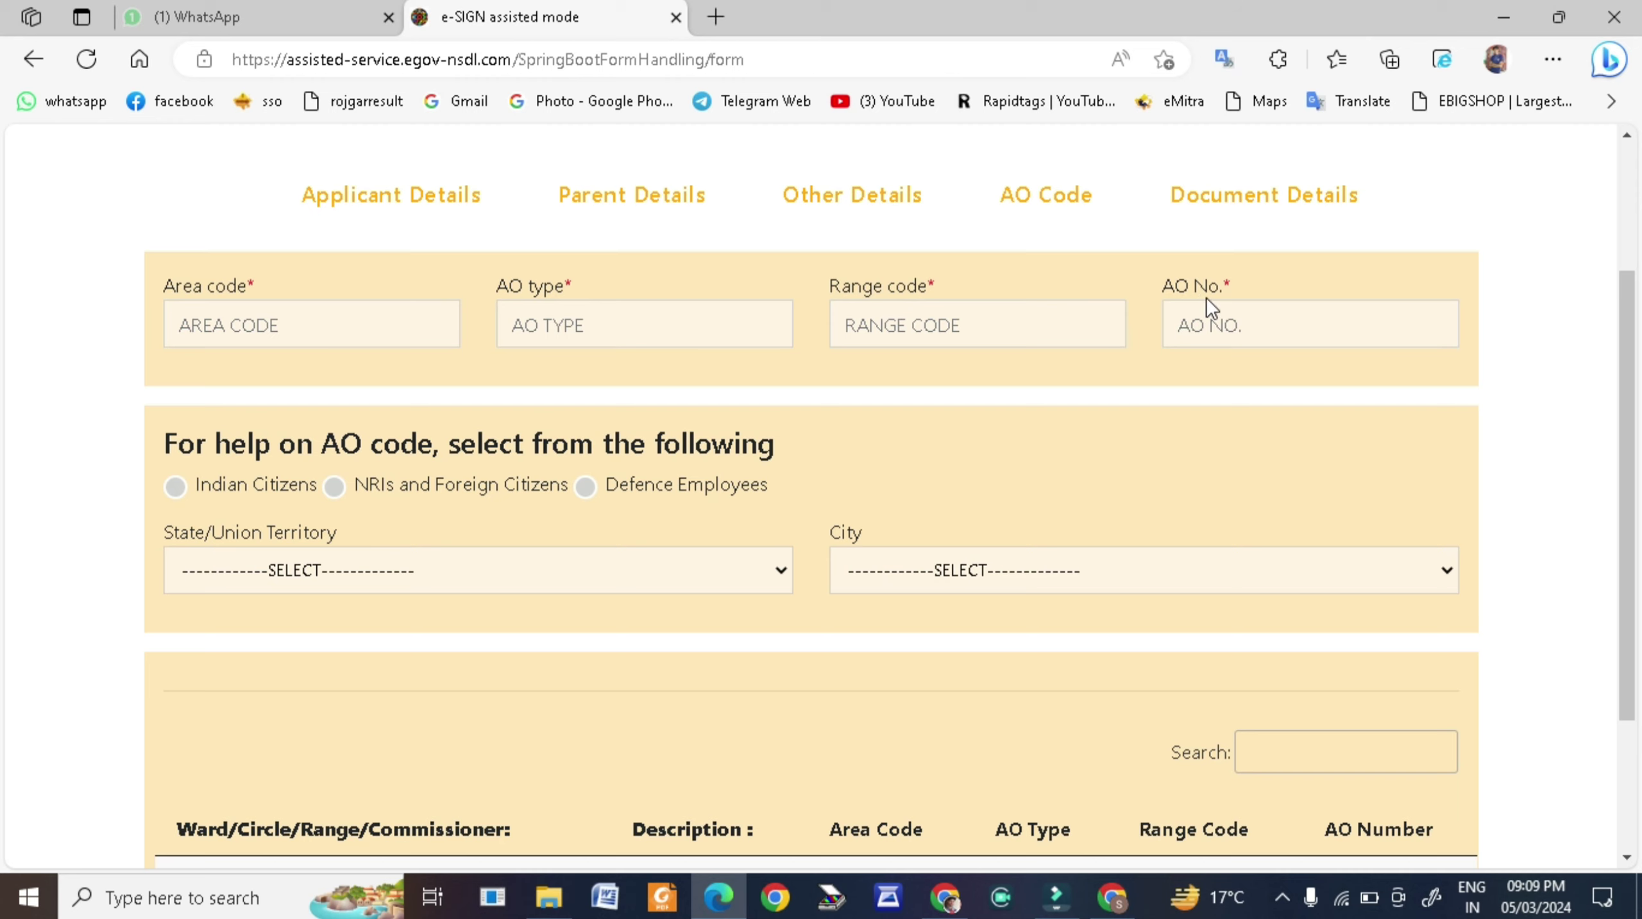
# Look up the AO code for Indian Citizens in the state Rajasthan and city Dausa
pyautogui.click(178, 490)
pyautogui.click(343, 583)
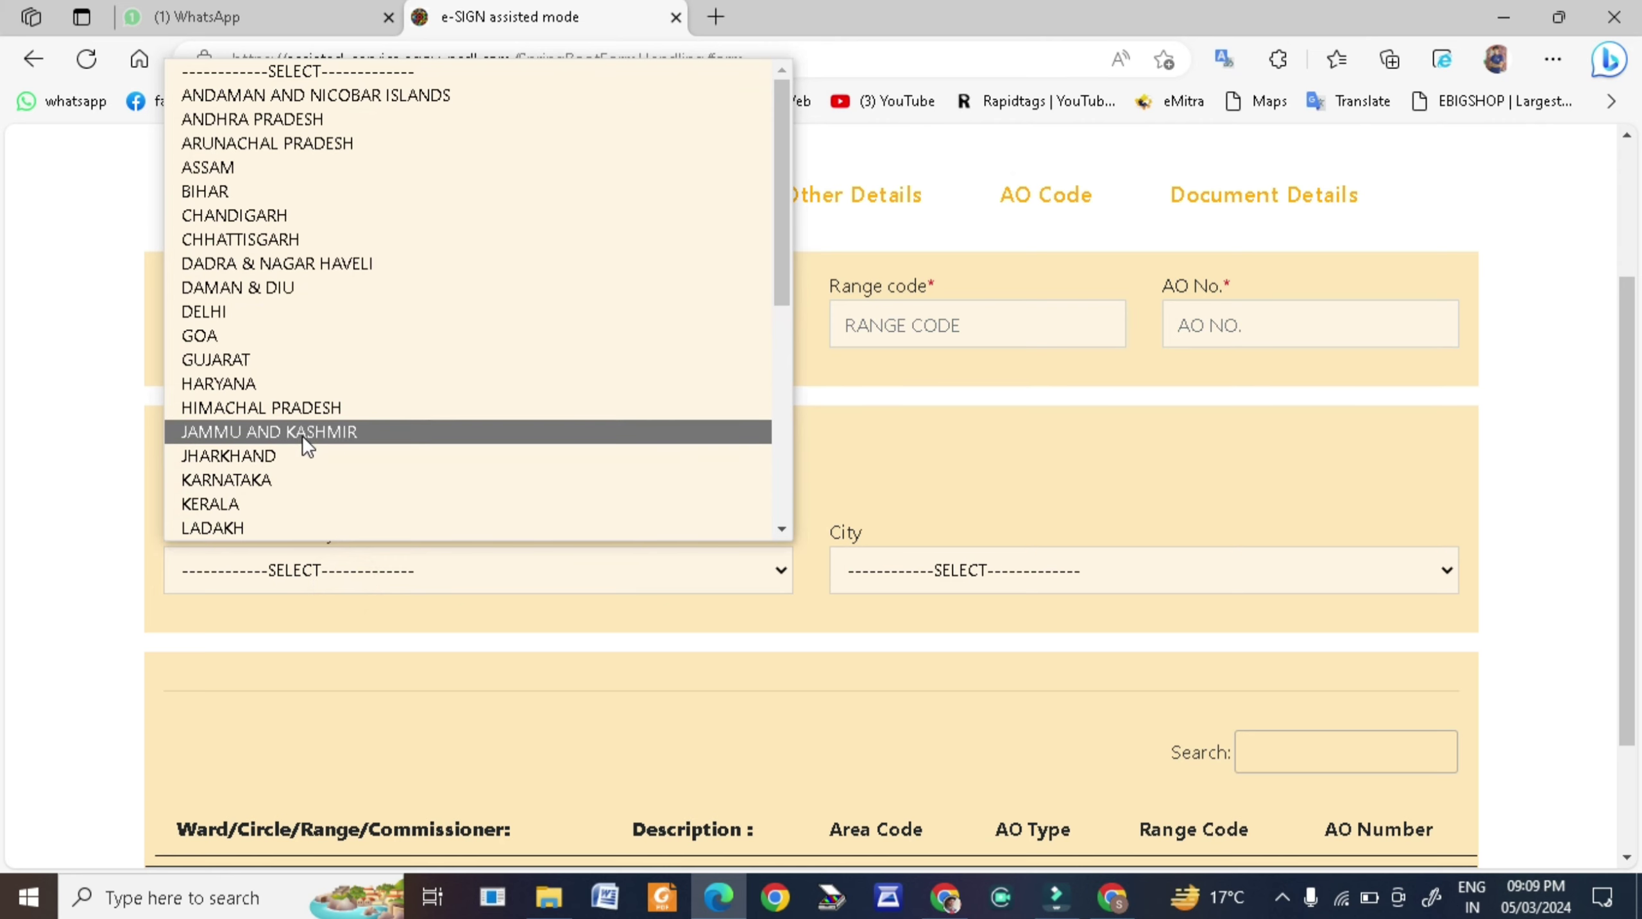
pyautogui.press('r')
pyautogui.press('Return')
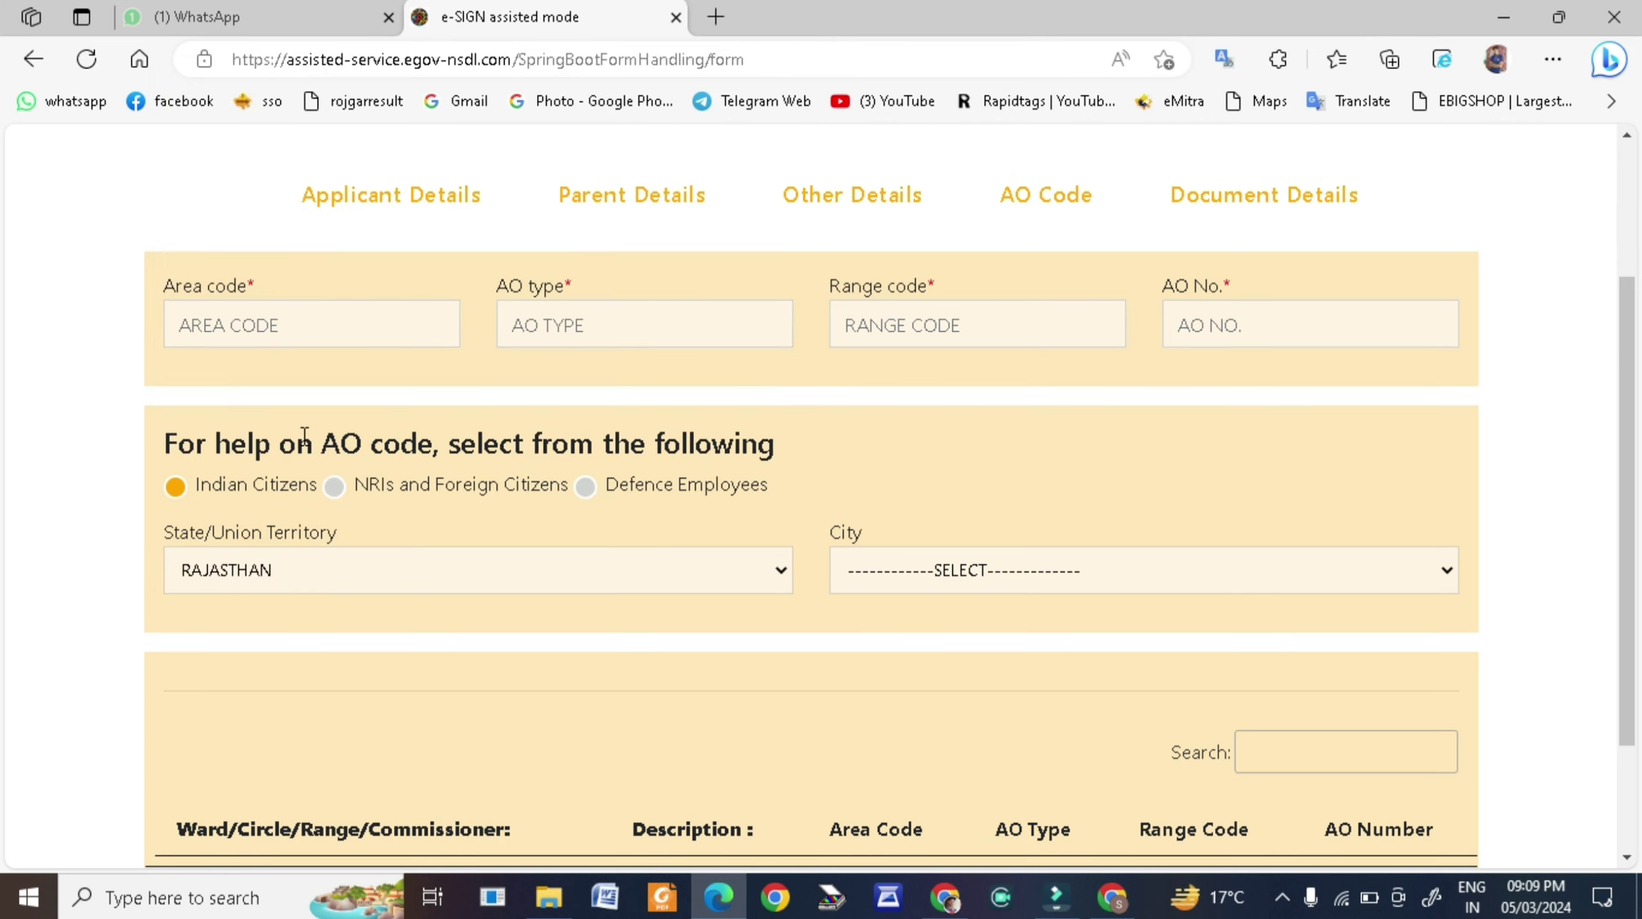
pyautogui.click(944, 577)
pyautogui.press('d')
pyautogui.press('Return')
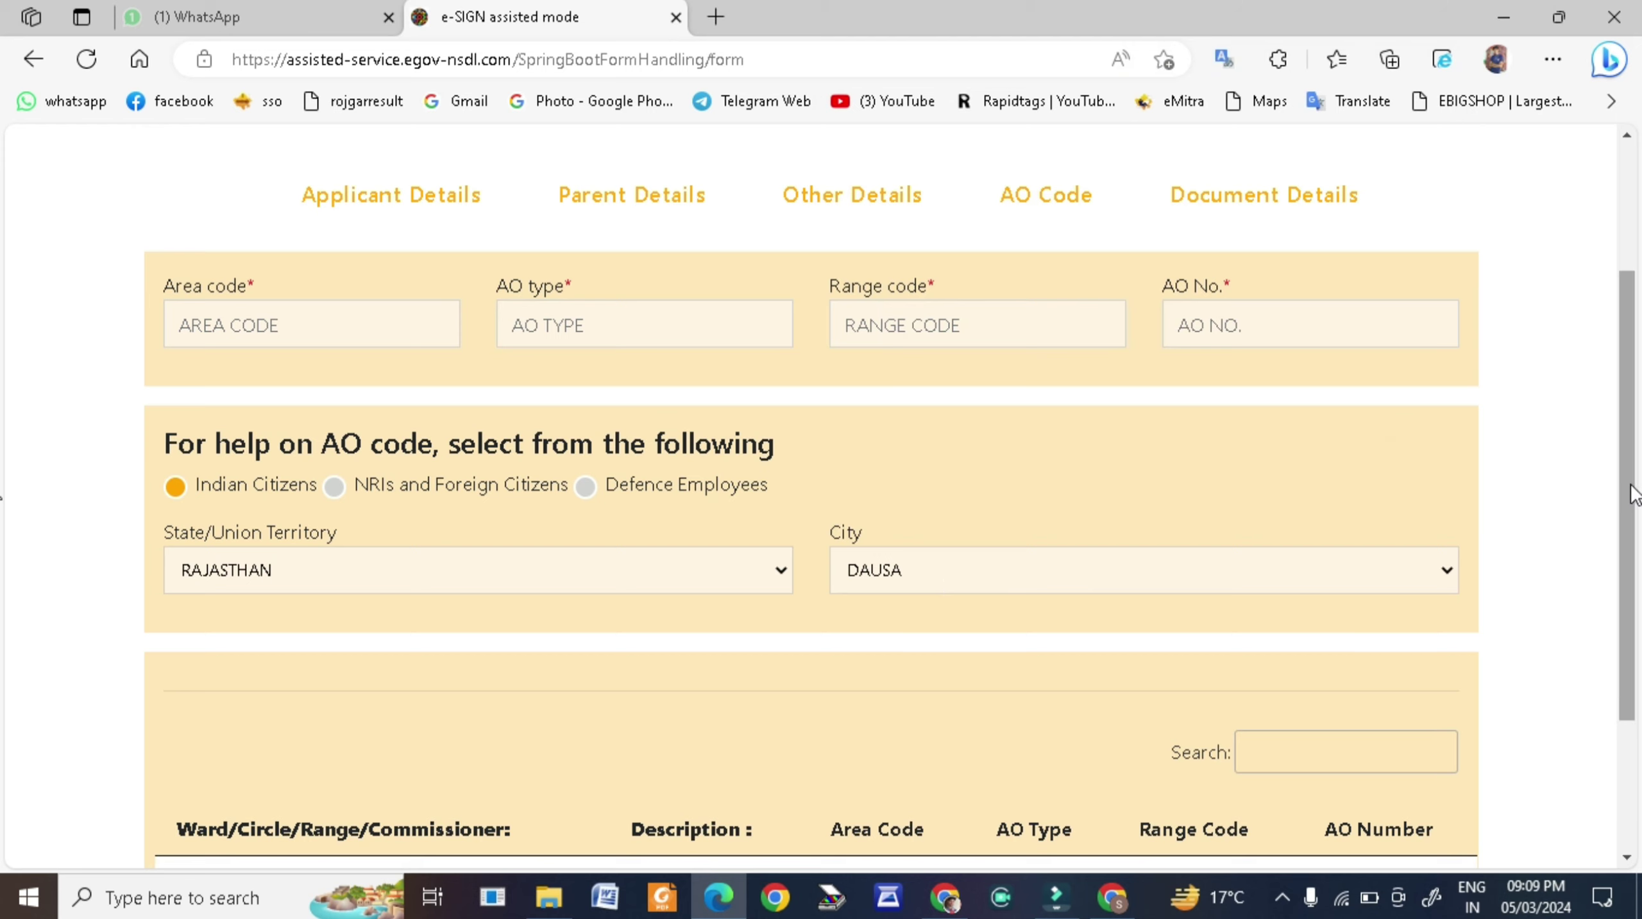
# Enter area code RJN, AO type W, range code 110 and AO number 93, and continue to the document details
pyautogui.moveTo(1633, 494); pyautogui.dragTo(1635, 533)
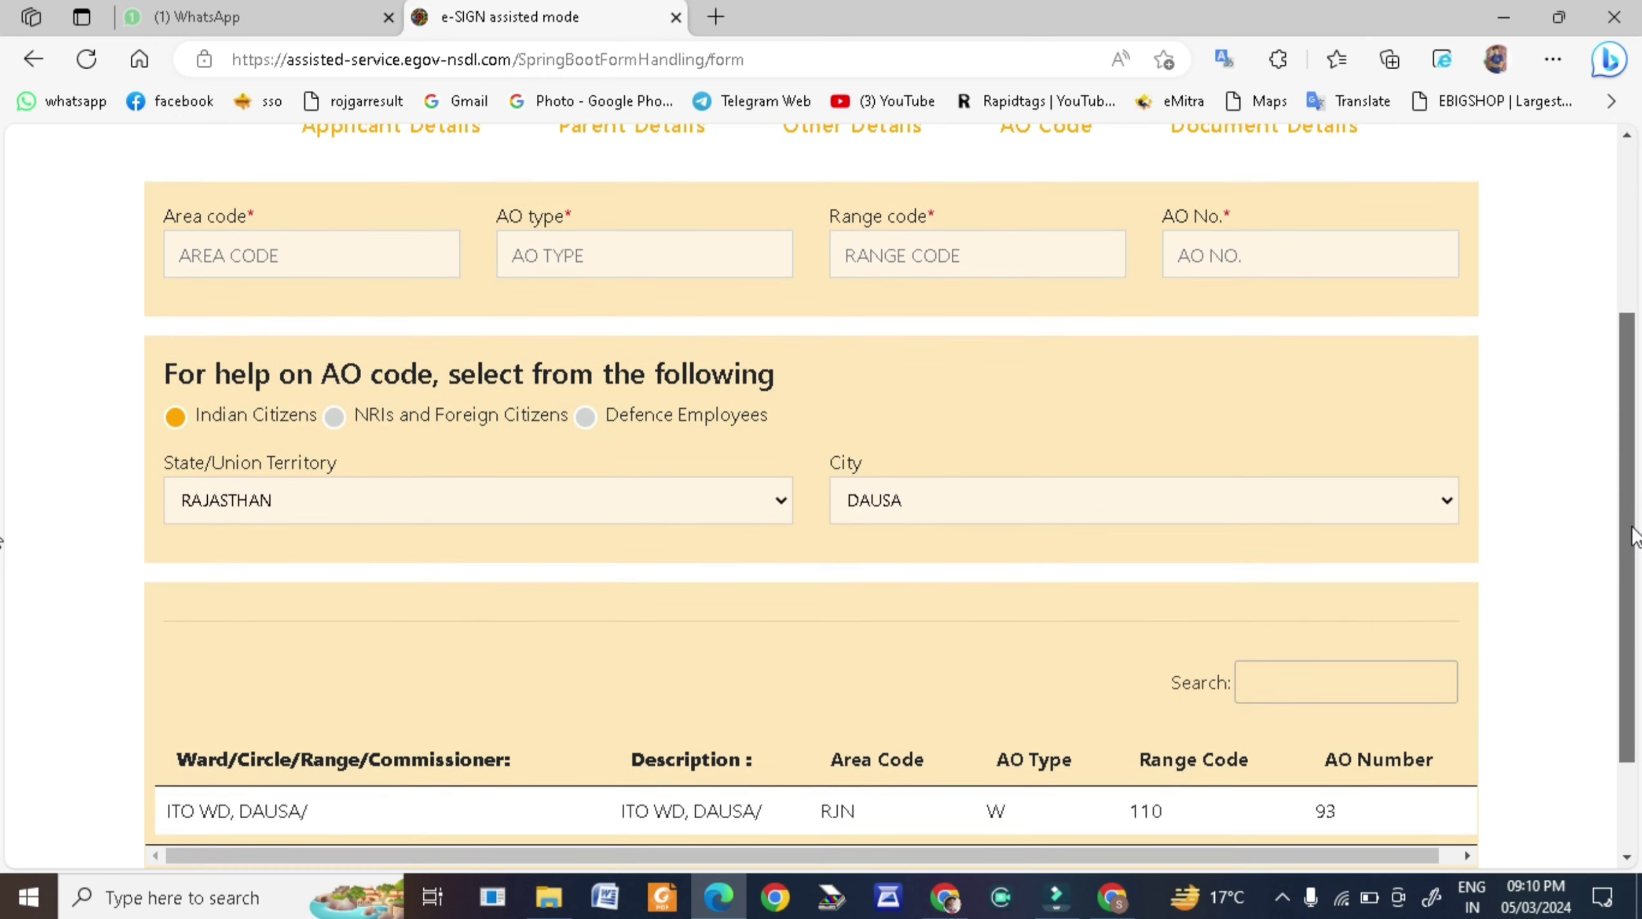
pyautogui.click(286, 243)
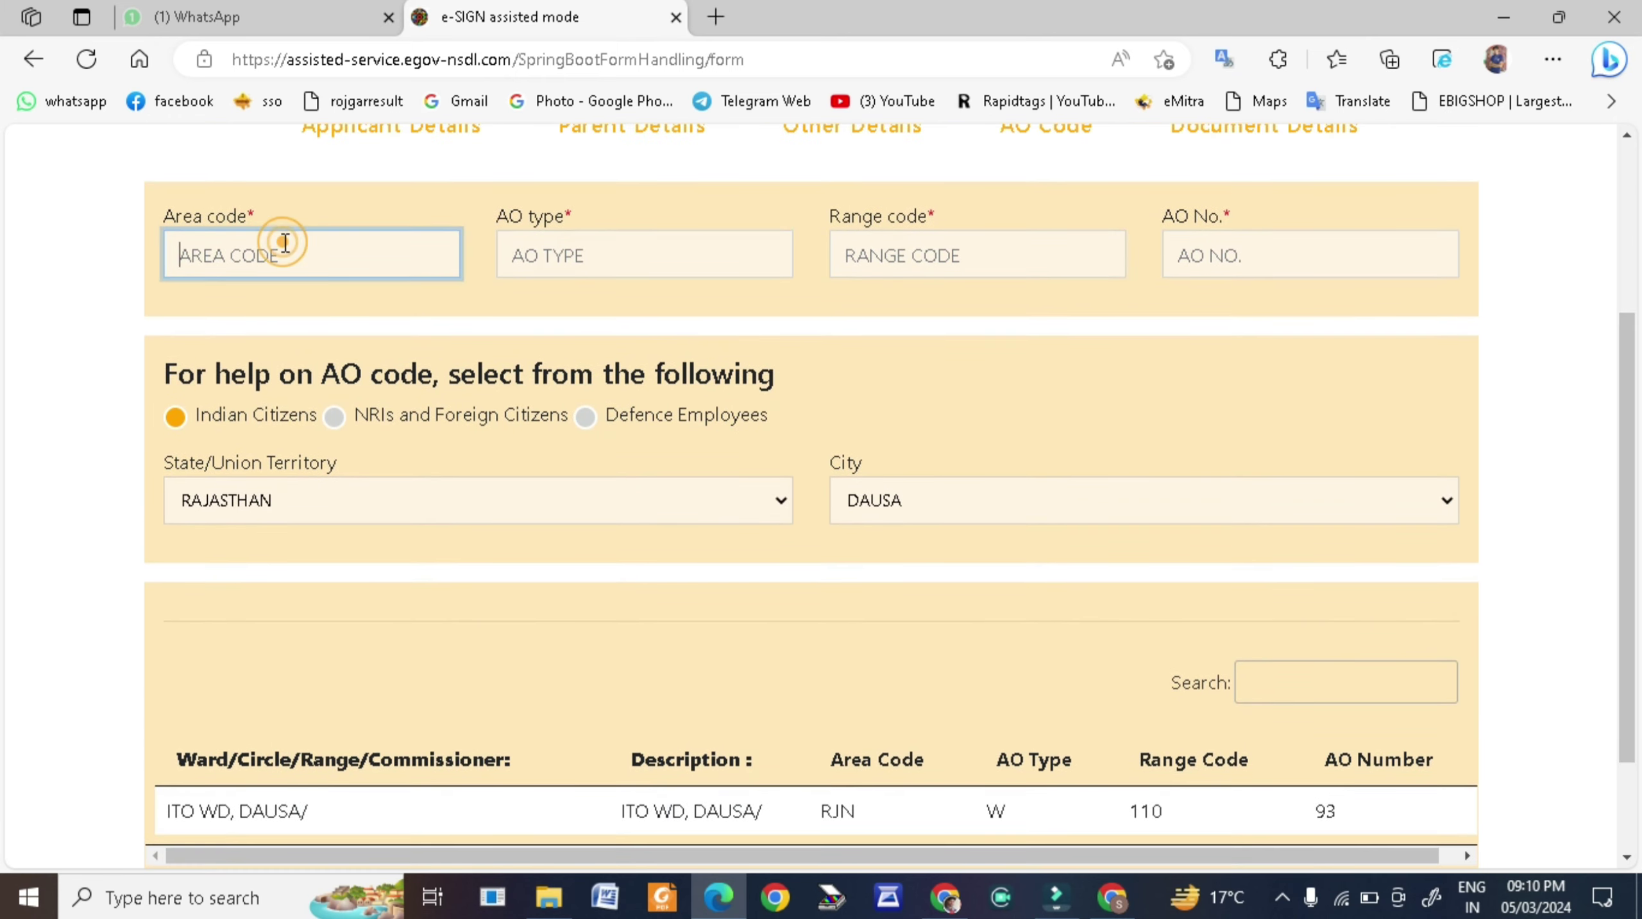
pyautogui.write('RJN')
pyautogui.press('Tab')
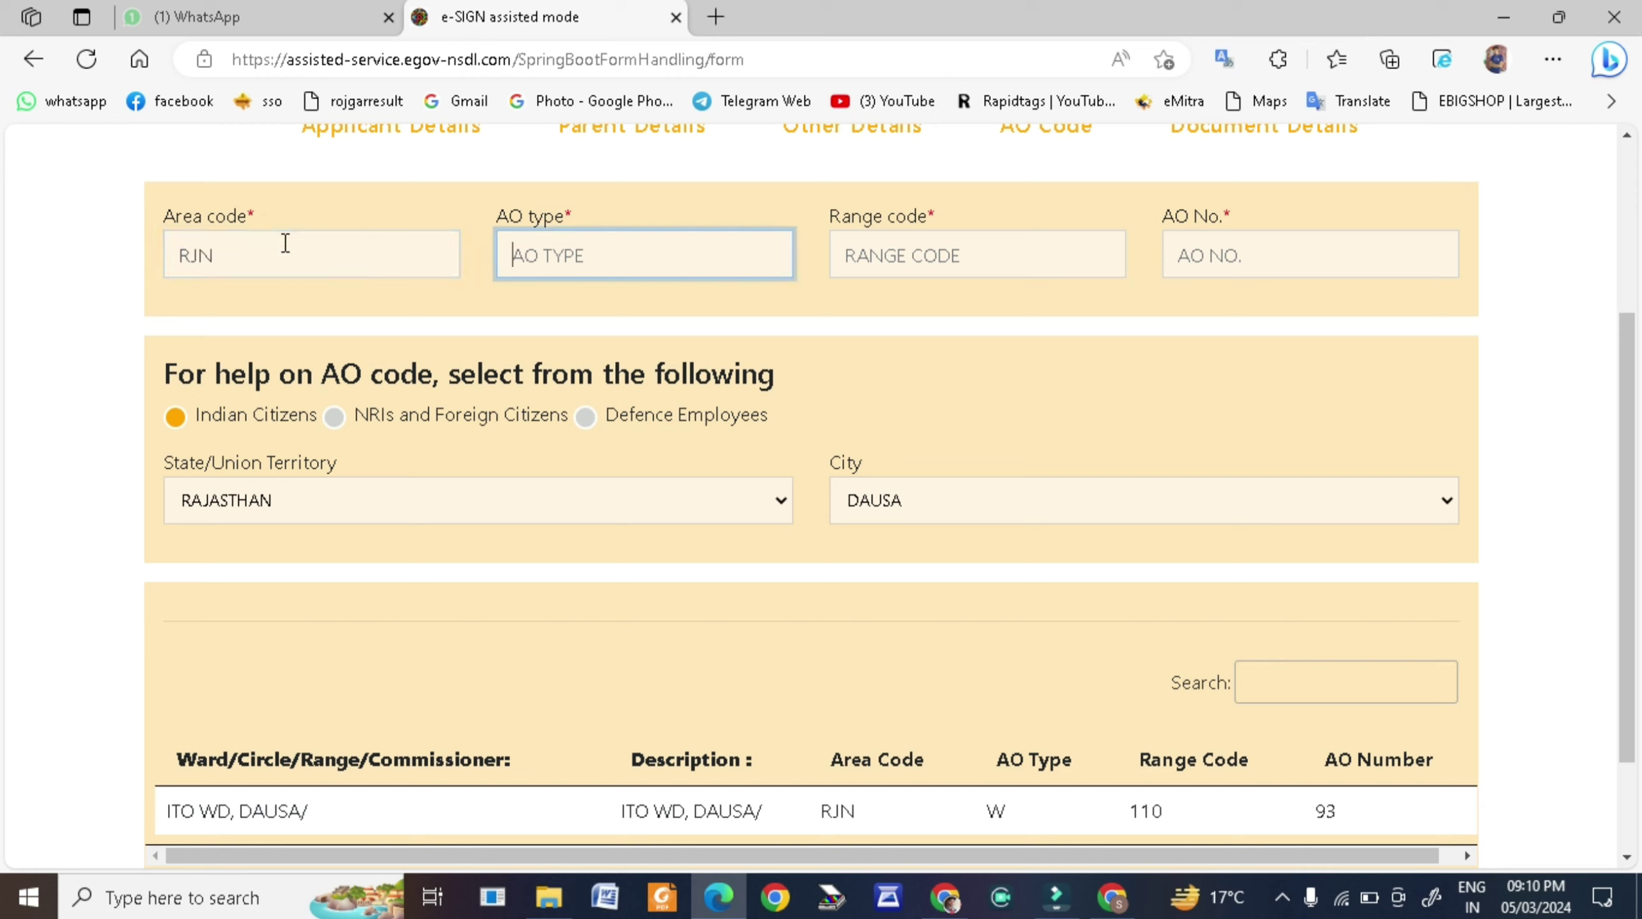
pyautogui.write('W')
pyautogui.press('Tab')
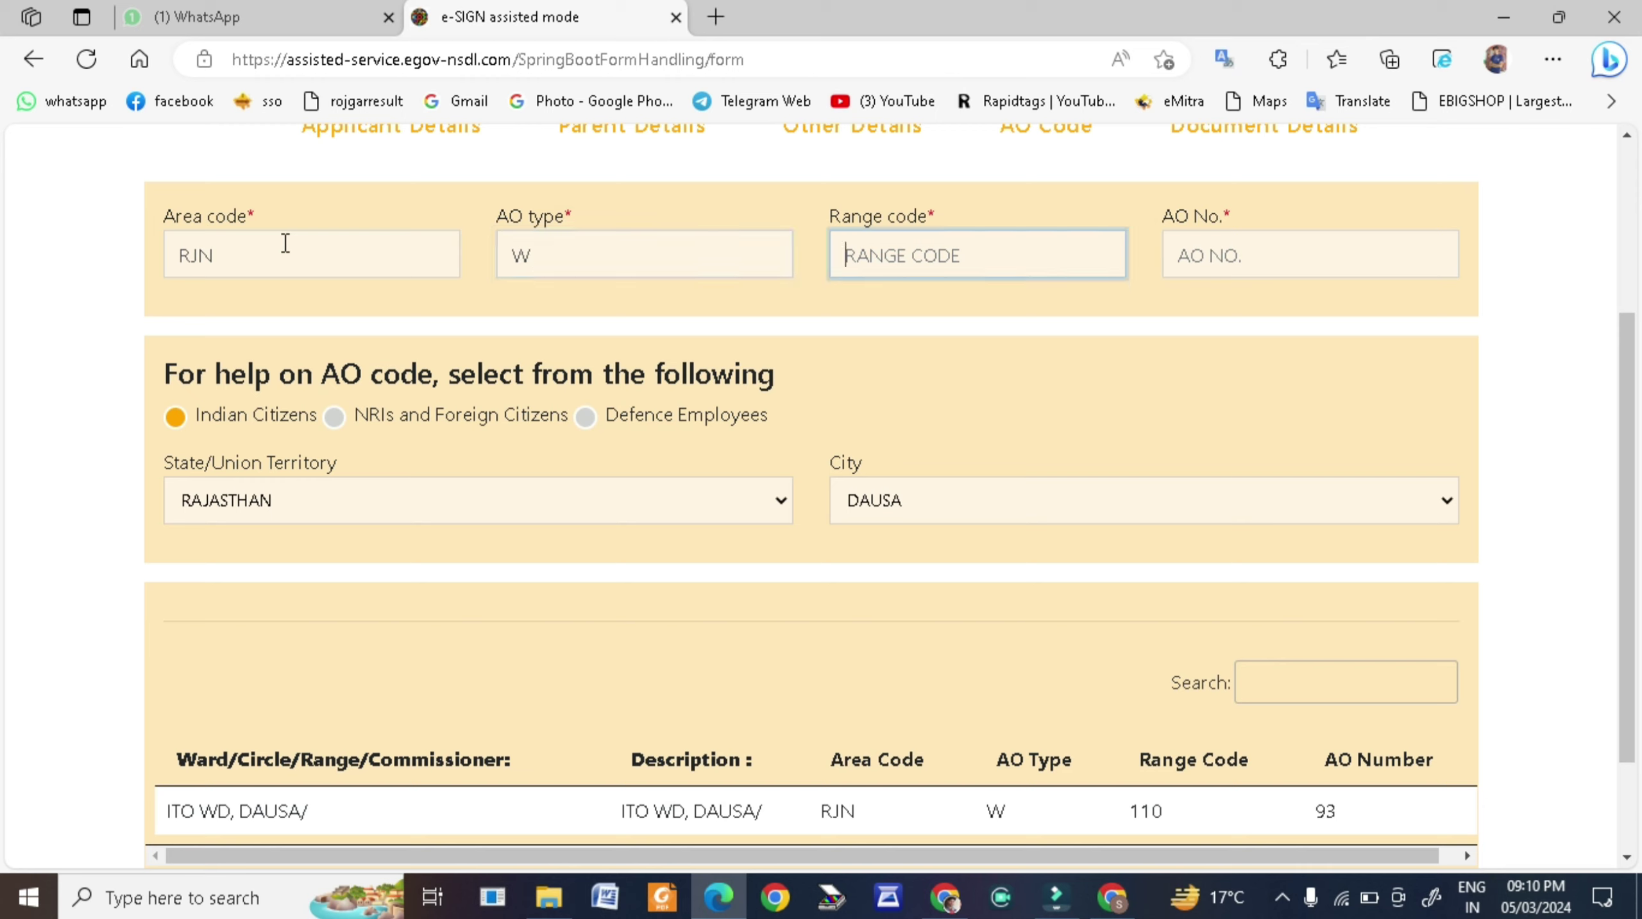
pyautogui.write('110')
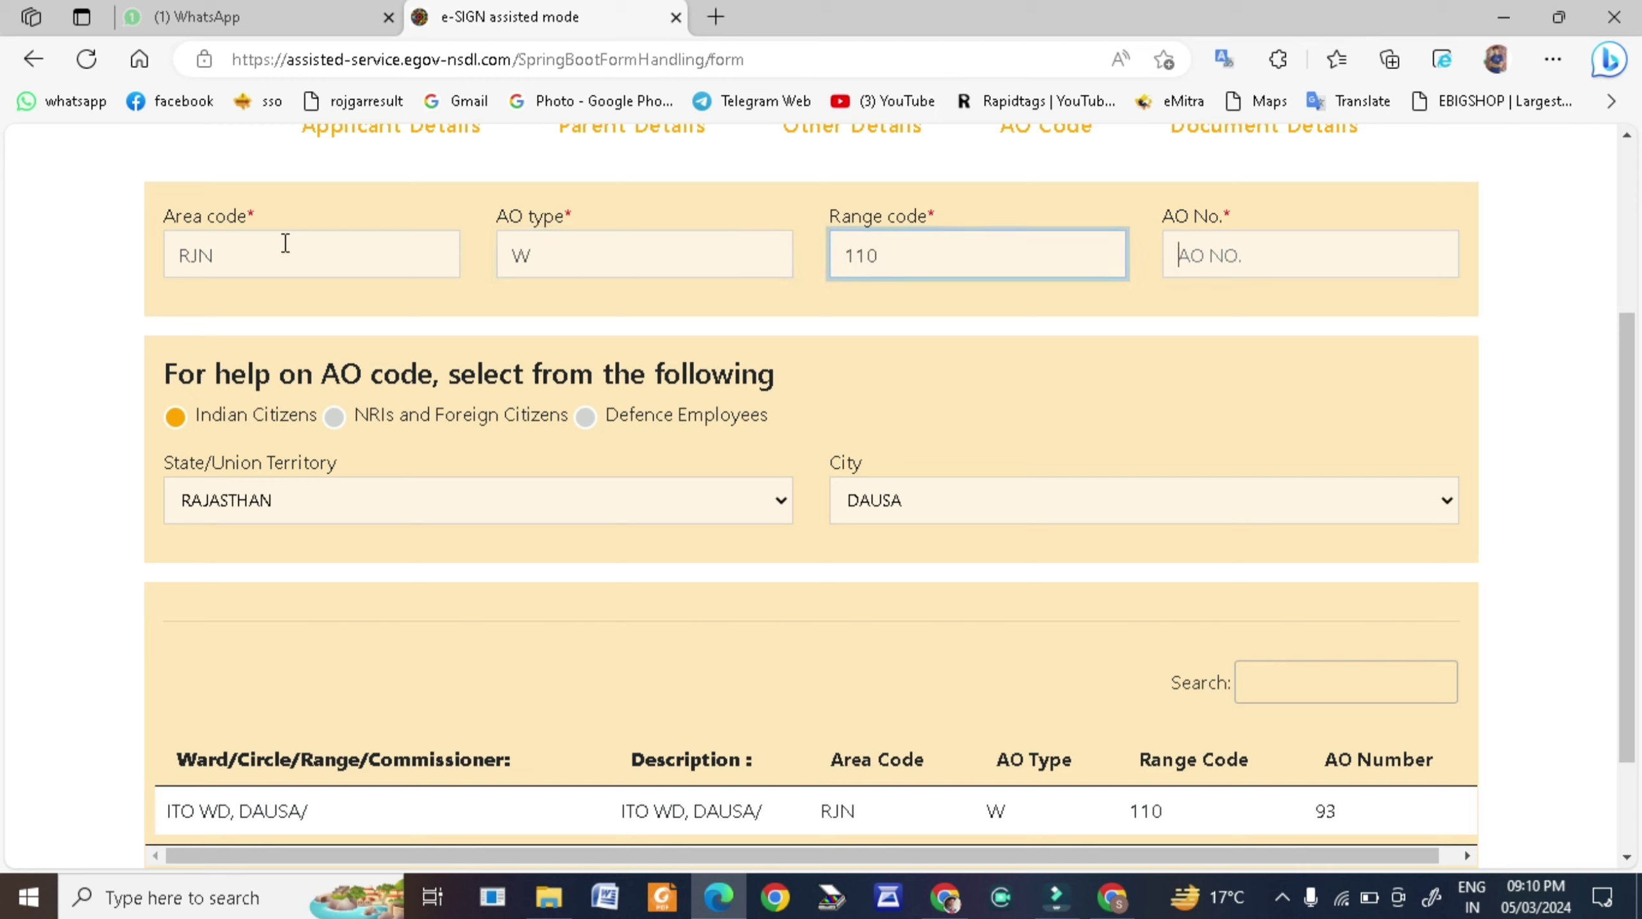
pyautogui.write('93')
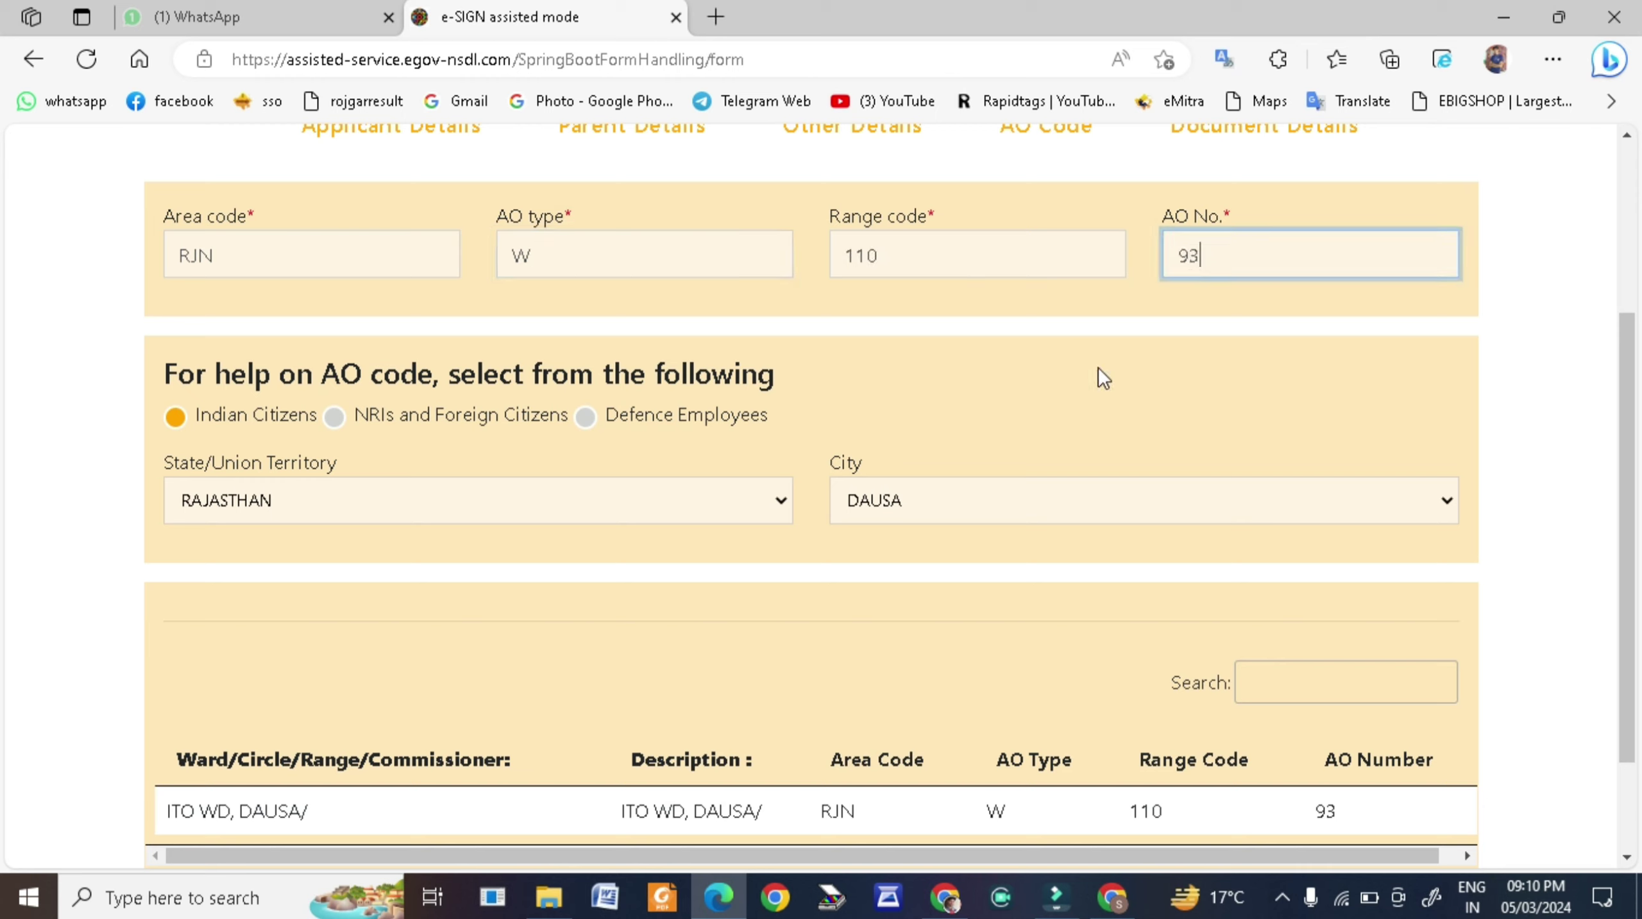
pyautogui.click(1098, 368)
pyautogui.moveTo(1626, 328); pyautogui.dragTo(1627, 414)
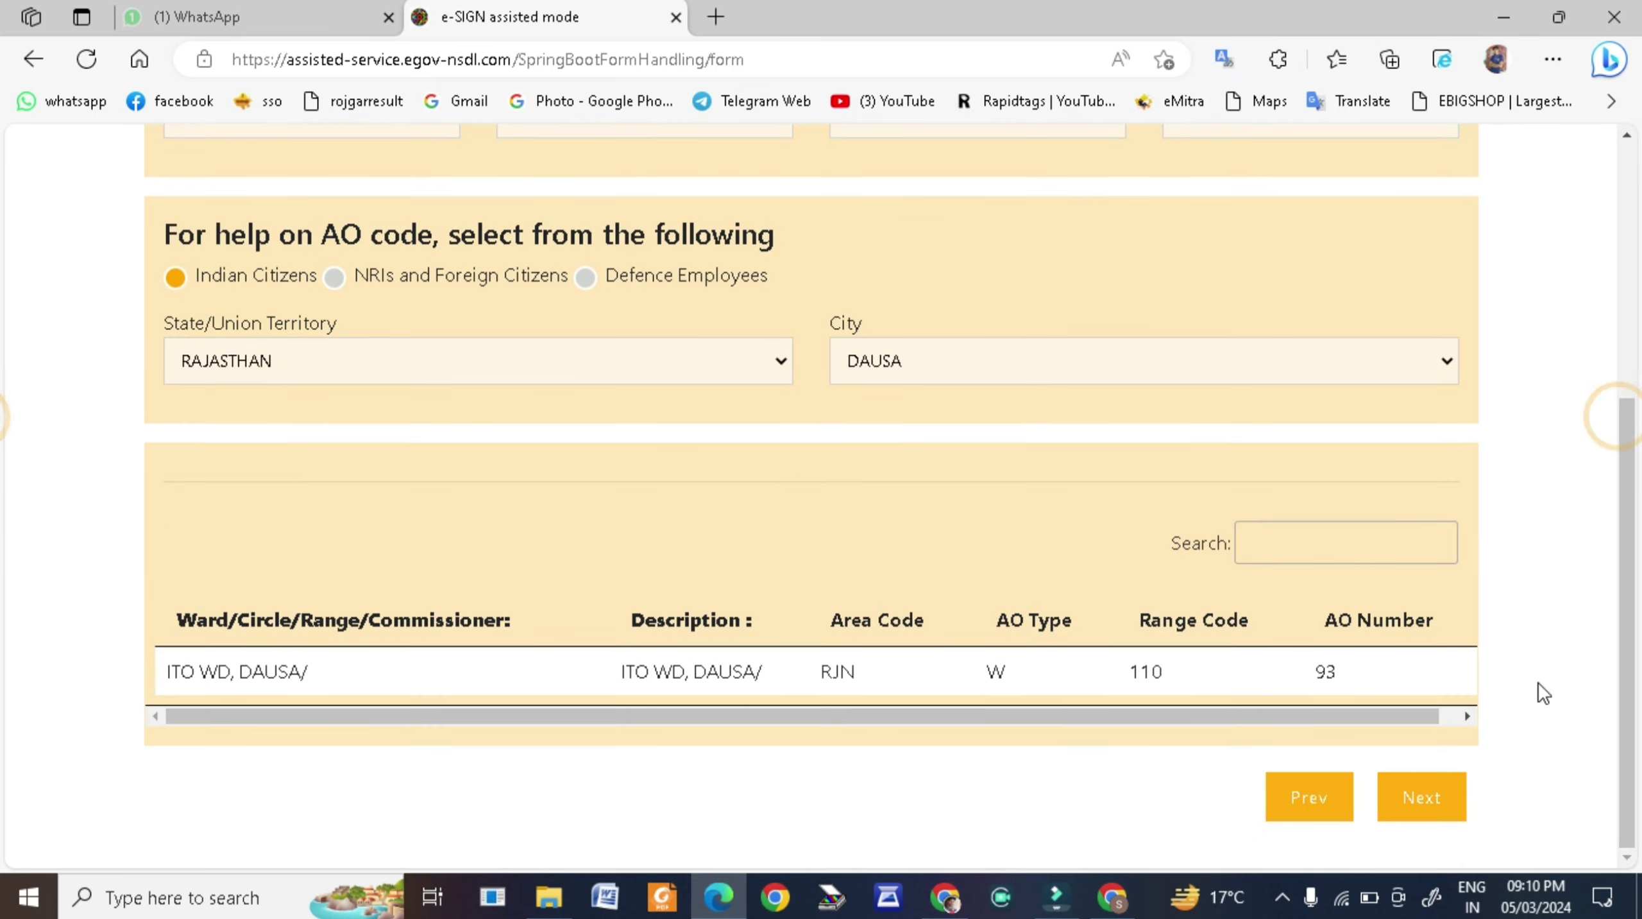
pyautogui.click(1408, 801)
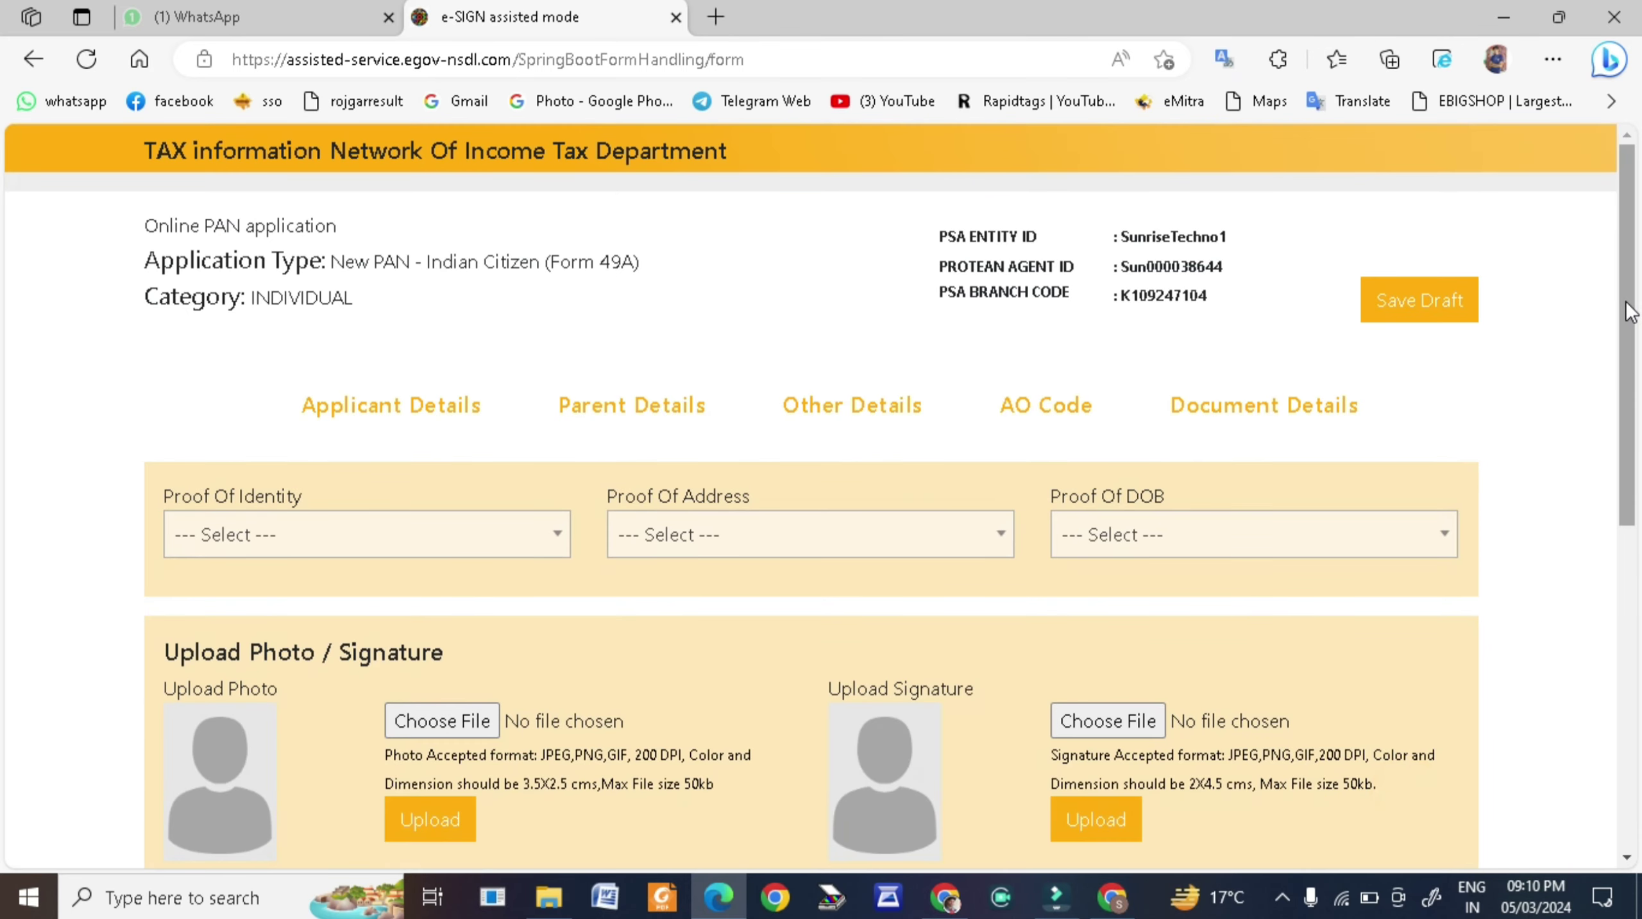
# Choose the AADHAAR Card as proof of identity, proof of address and proof of date of birth
pyautogui.scroll(-5, 5, 459)
pyautogui.scroll(3, 5, 459)
pyautogui.scroll(-2, 316, 264)
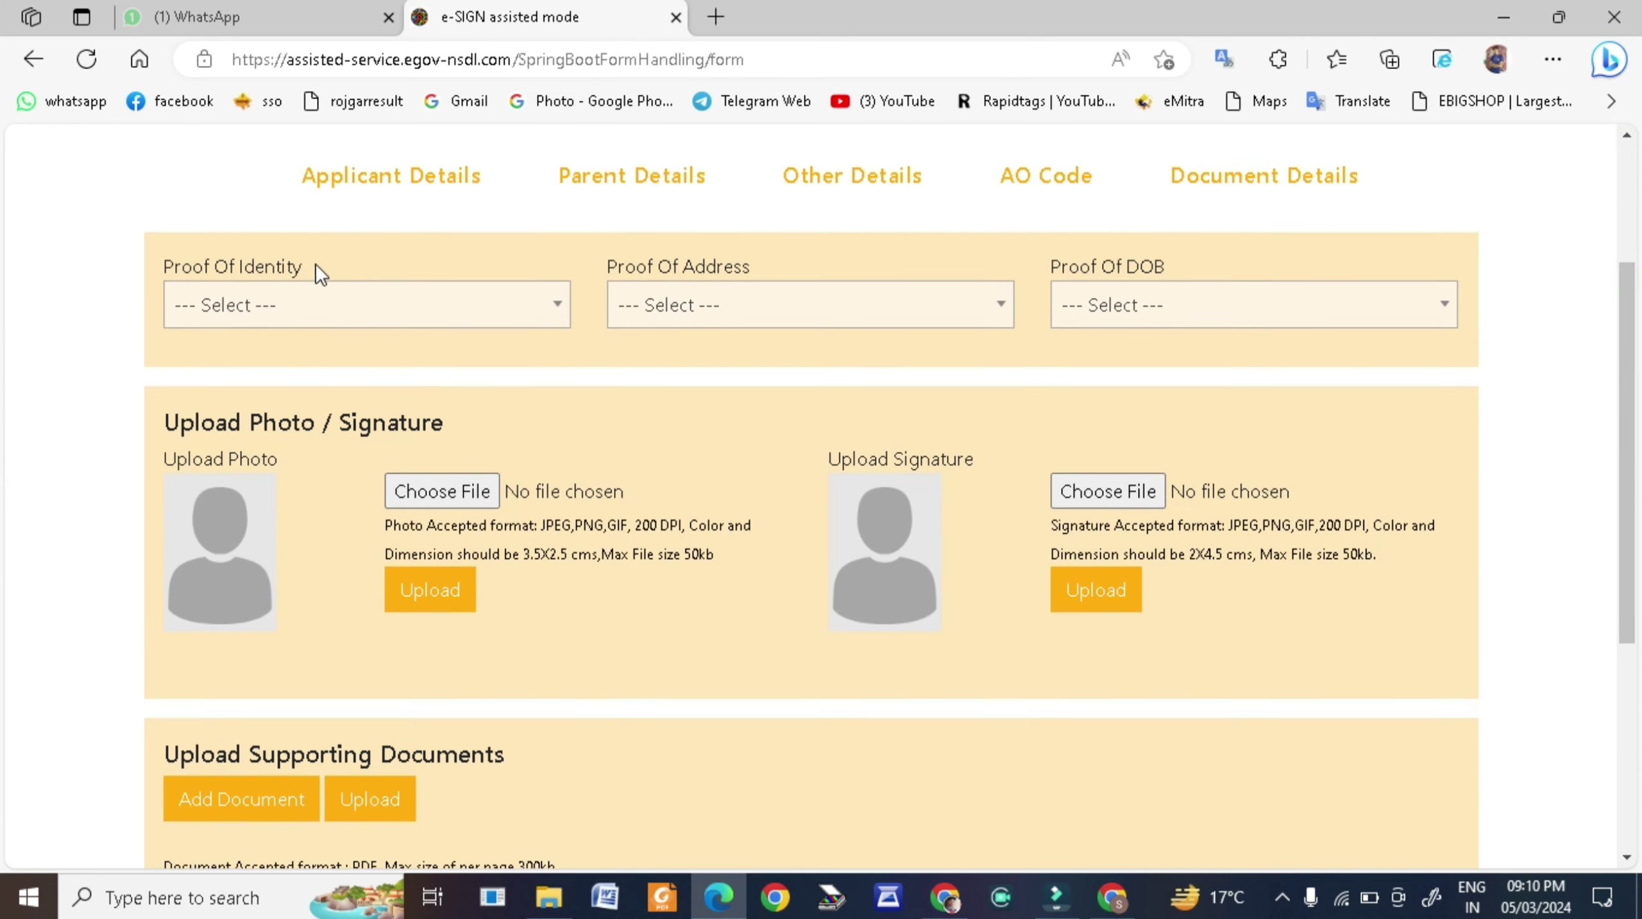
pyautogui.click(357, 299)
pyautogui.click(302, 392)
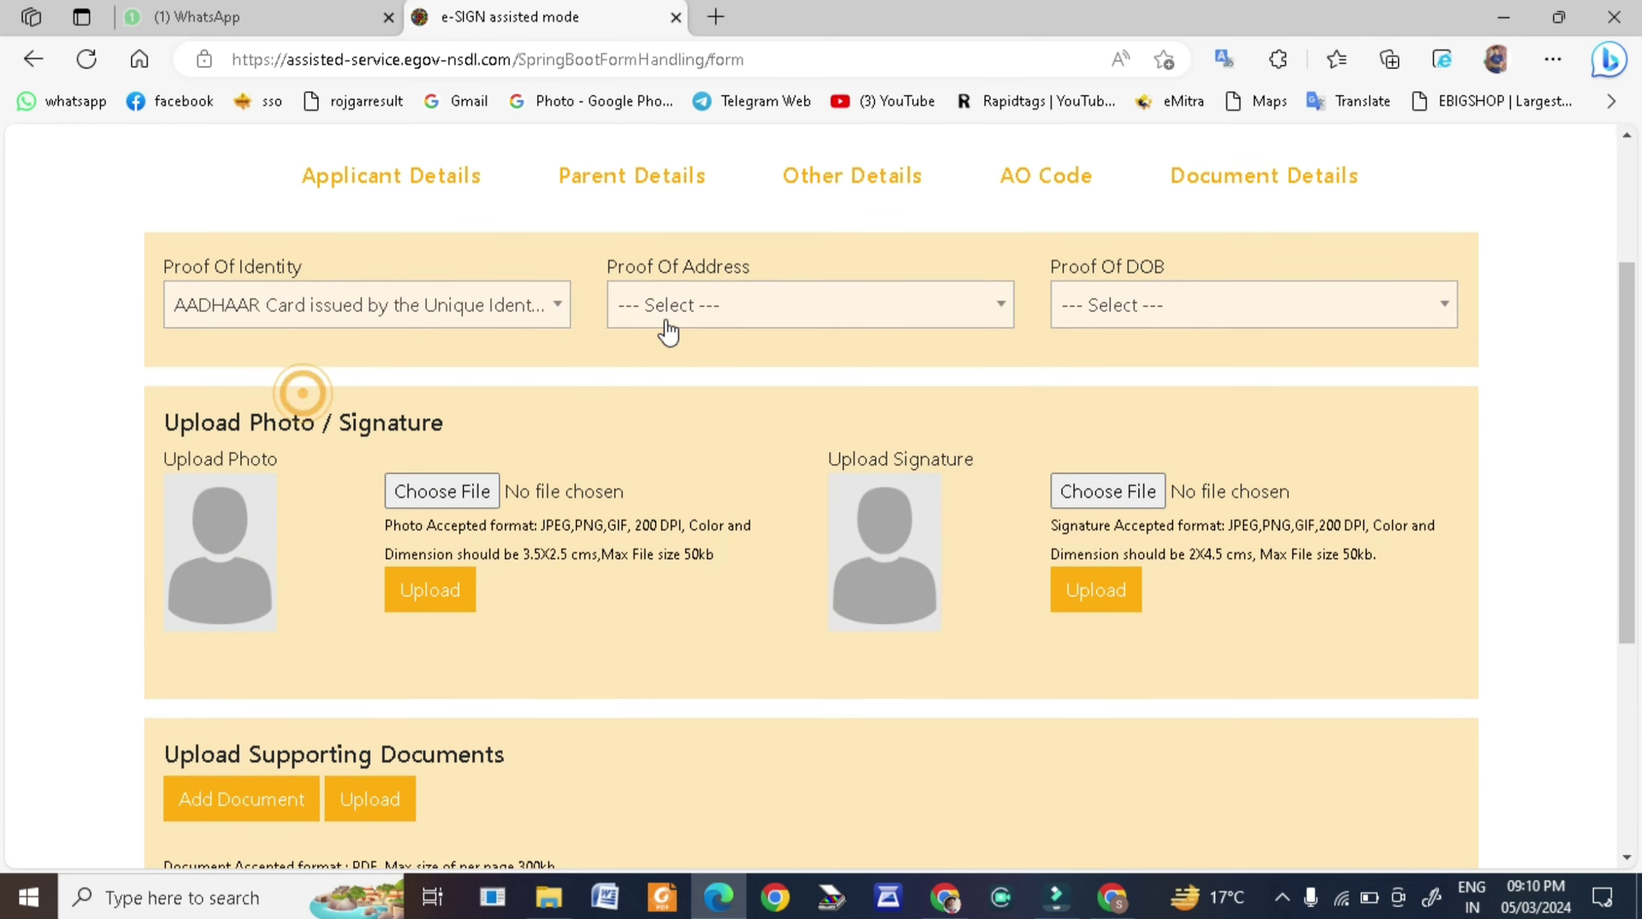
pyautogui.click(665, 321)
pyautogui.click(681, 402)
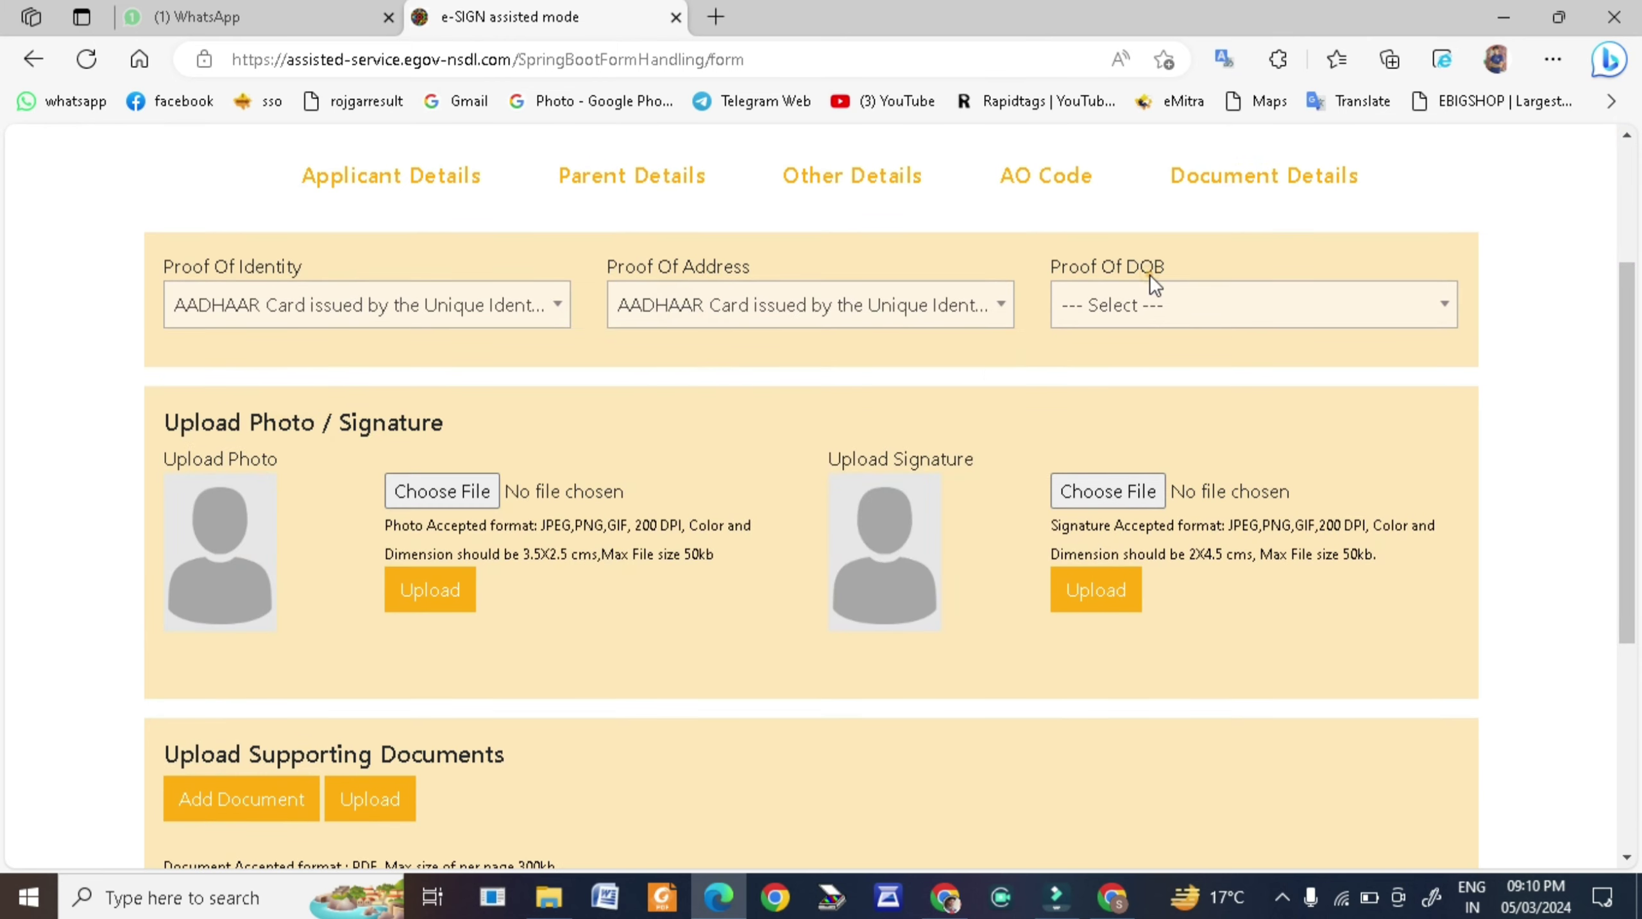
pyautogui.click(1148, 309)
pyautogui.click(1129, 396)
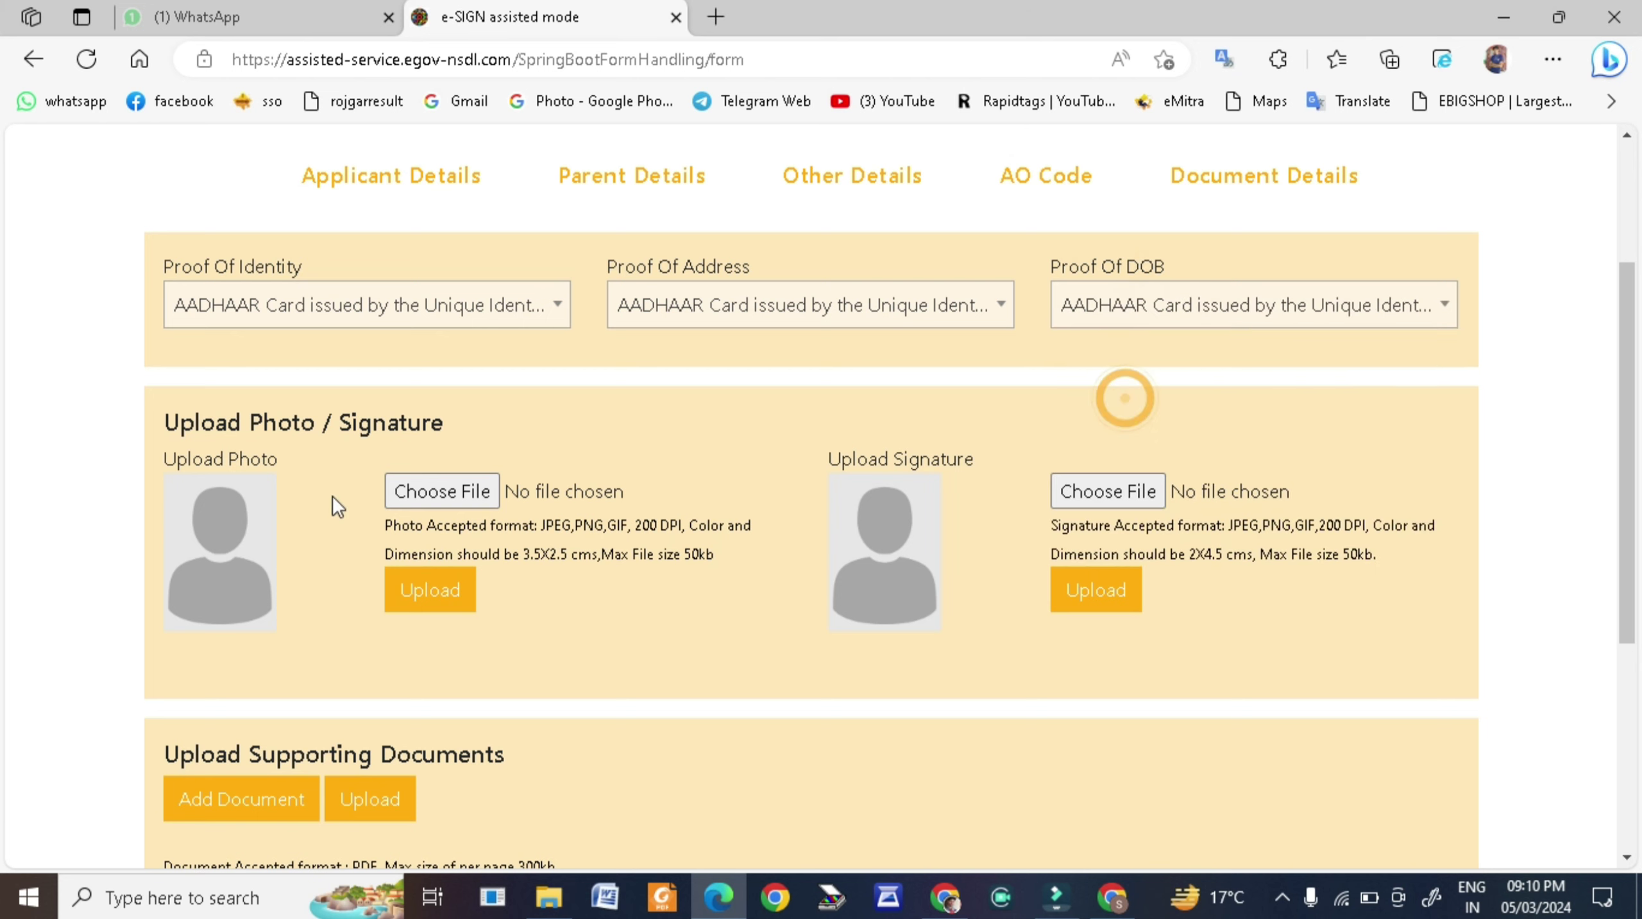
# From the photo upload's file chooser, open "WhatsApp Image 2024-03-04 at 4.09.02 PM (1)" in Microsoft Office Picture Manager
pyautogui.click(444, 490)
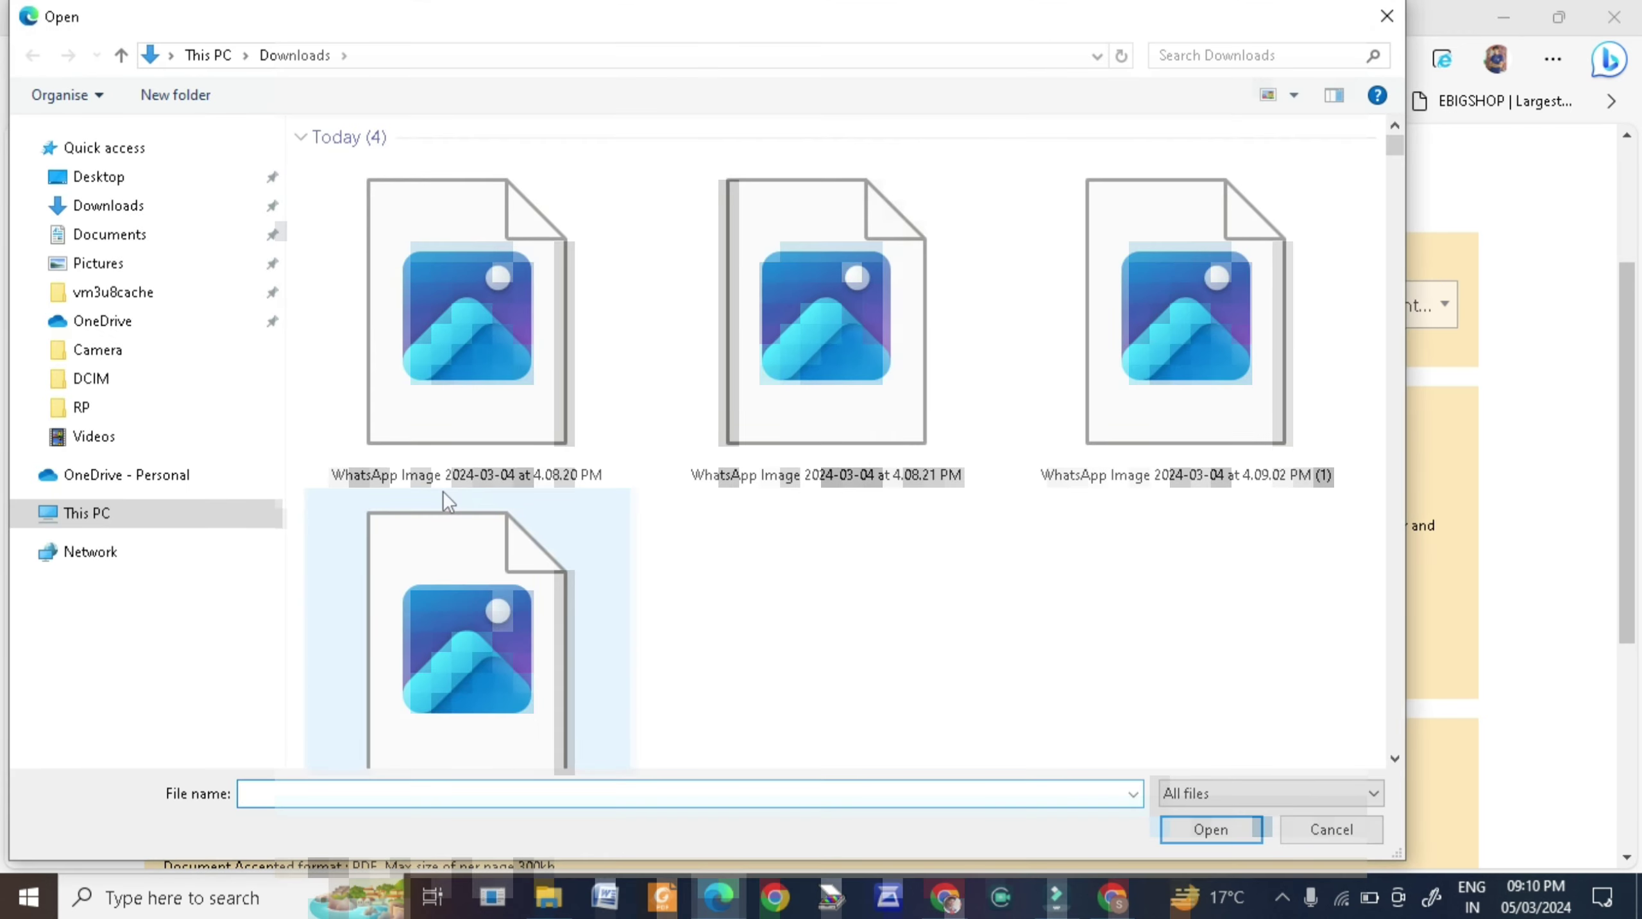
pyautogui.click(1183, 291)
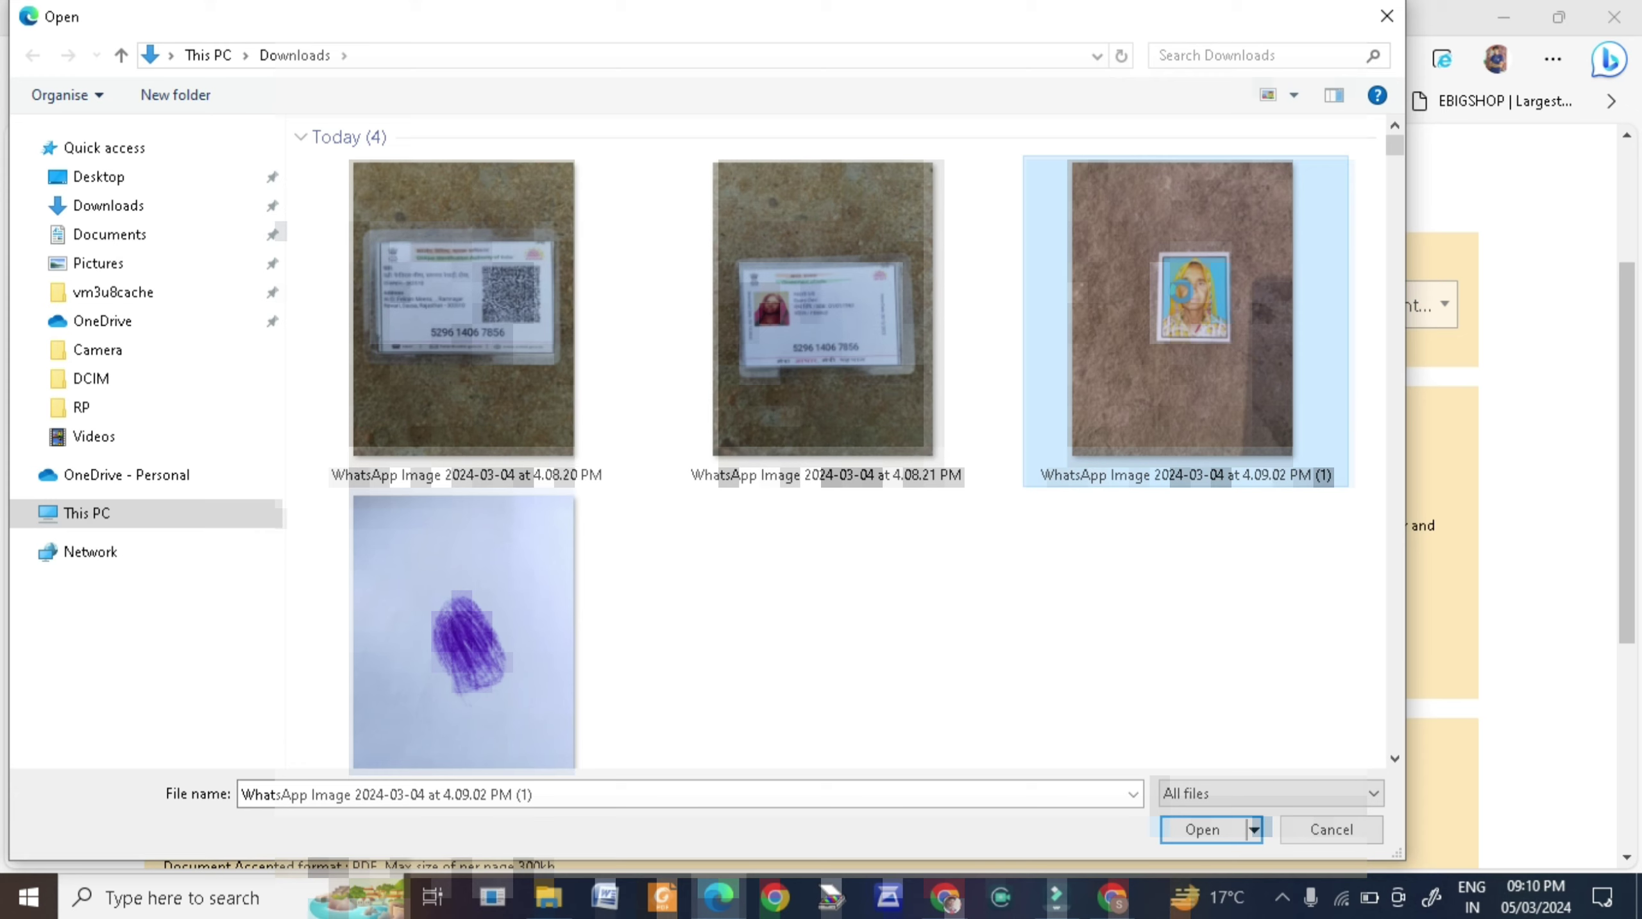
pyautogui.rightClick(1183, 291)
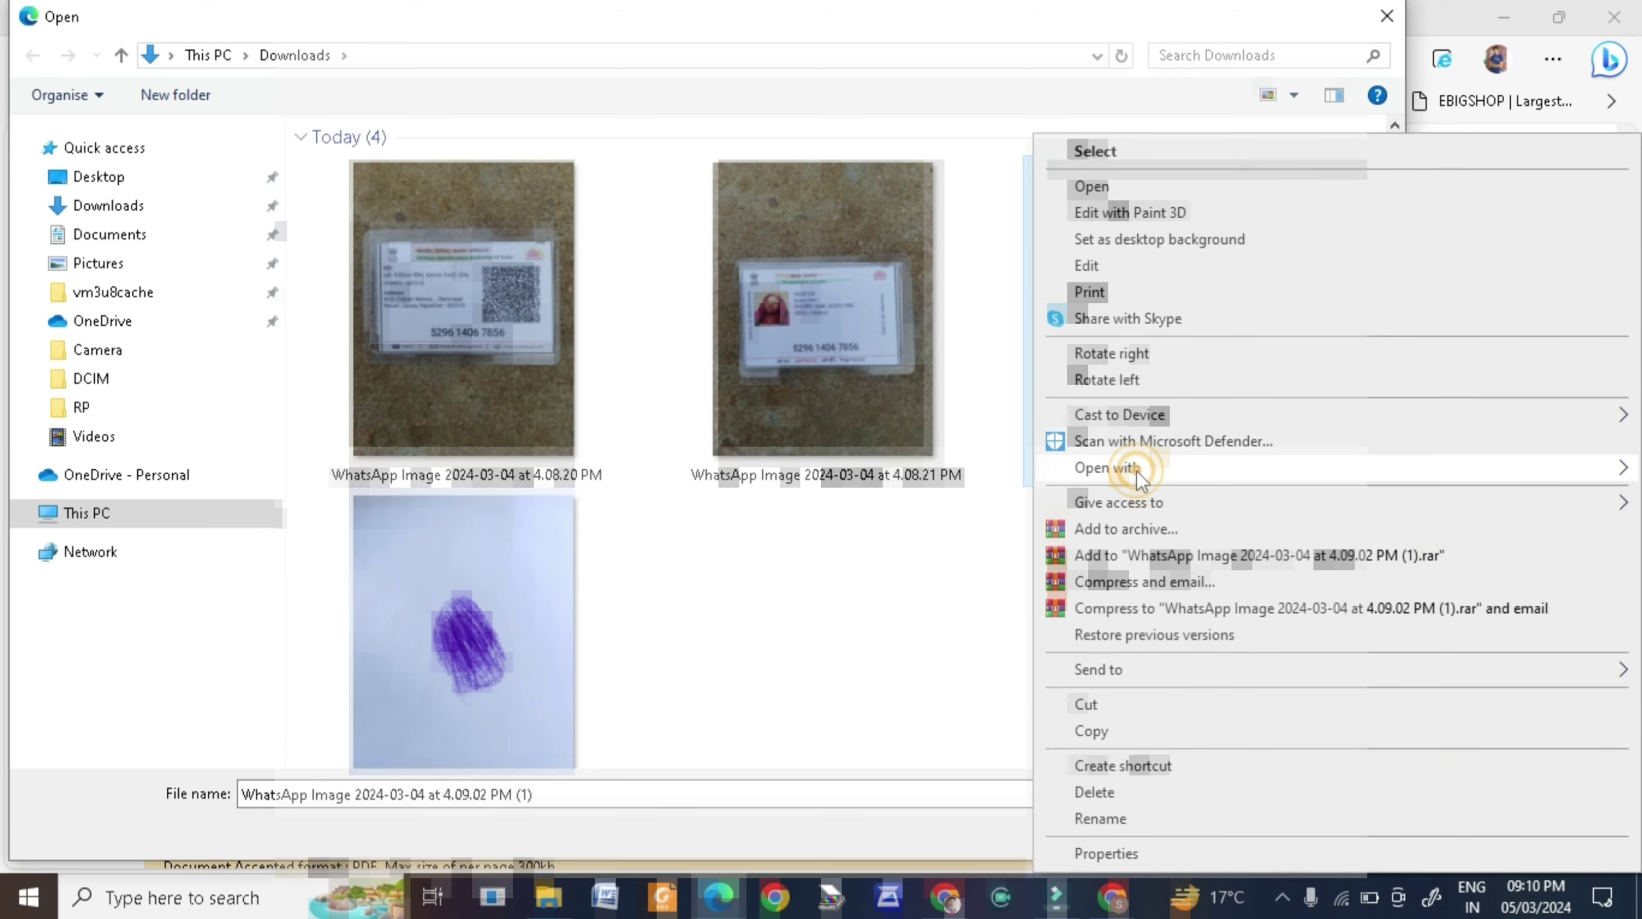
pyautogui.moveTo(1137, 470)
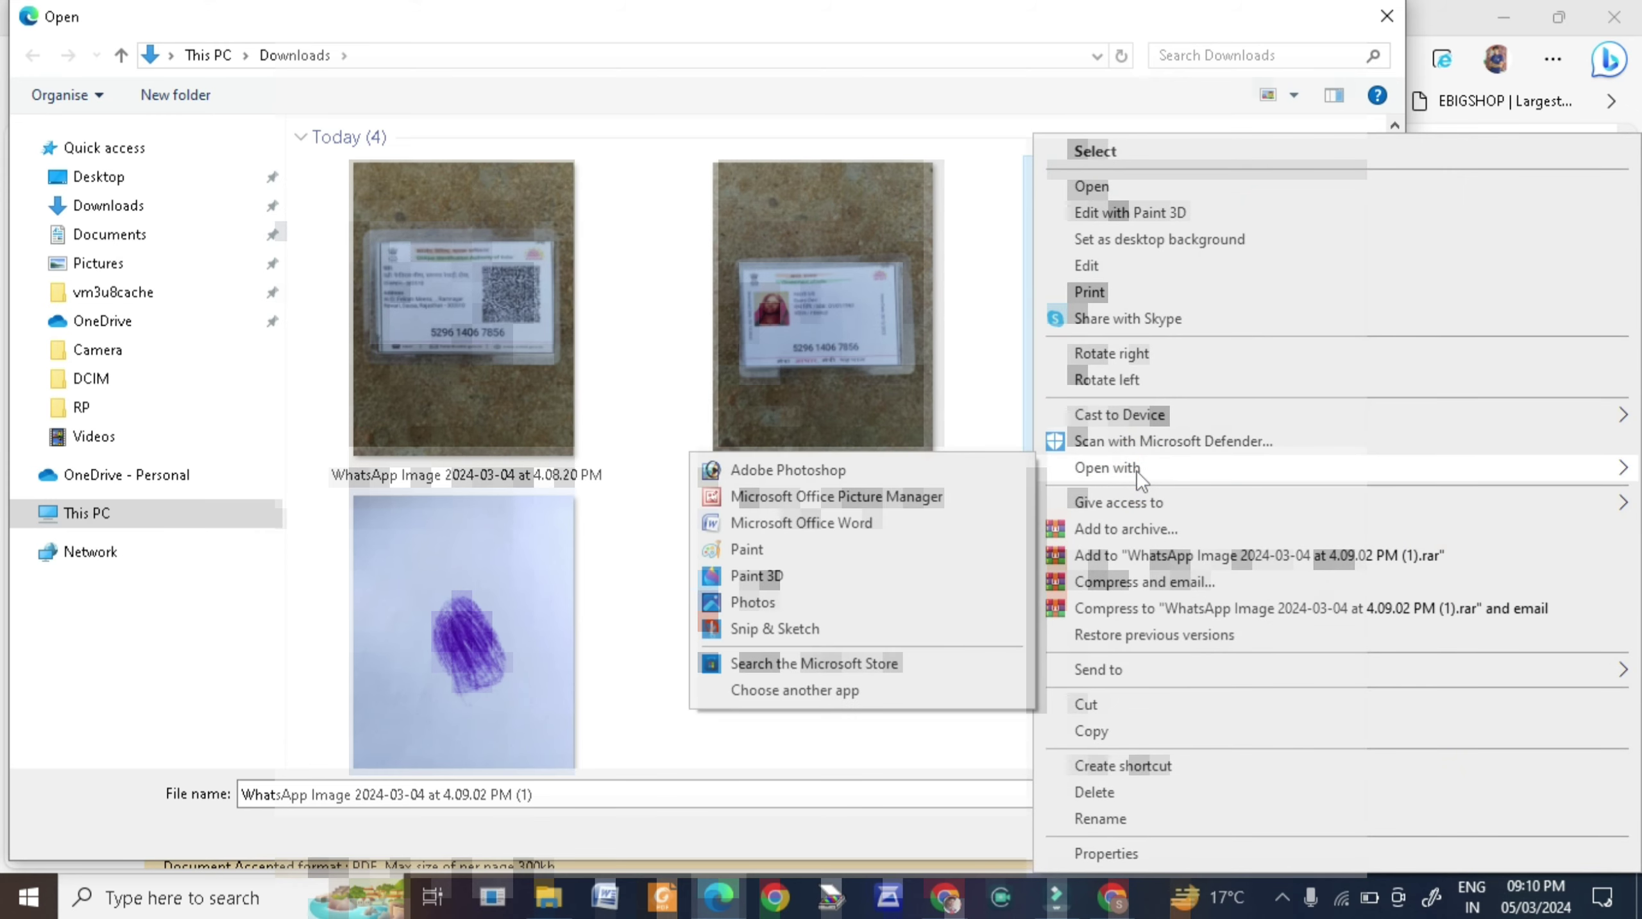
pyautogui.click(787, 497)
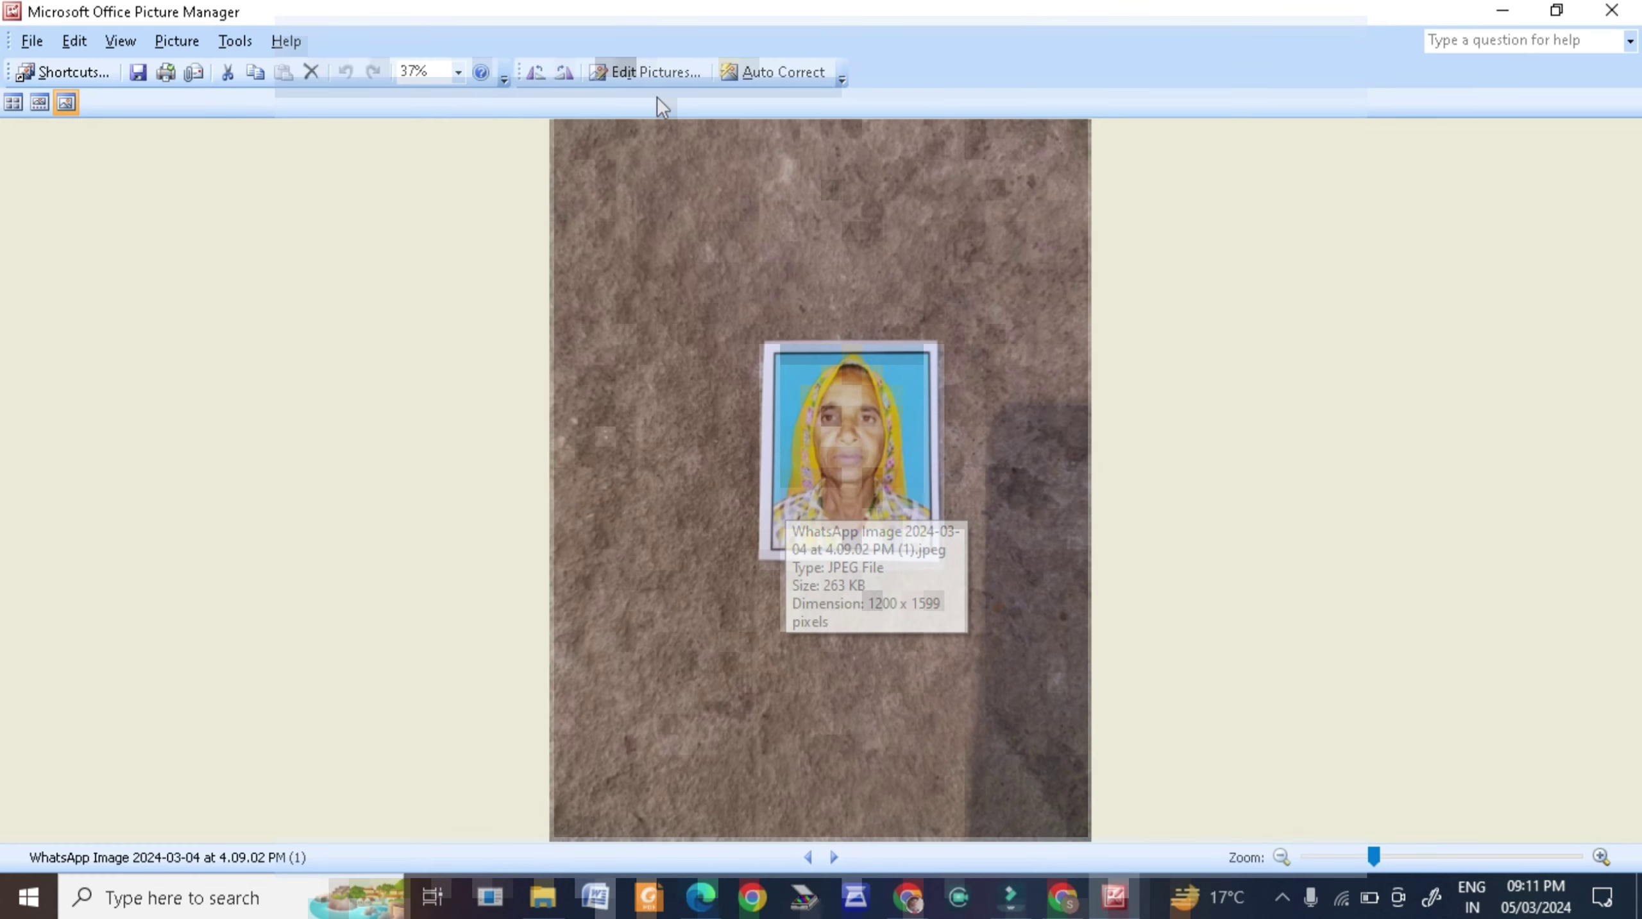
# Crop the picture tightly around the passport photo to about 378 x 471 pixels and save it
pyautogui.click(651, 73)
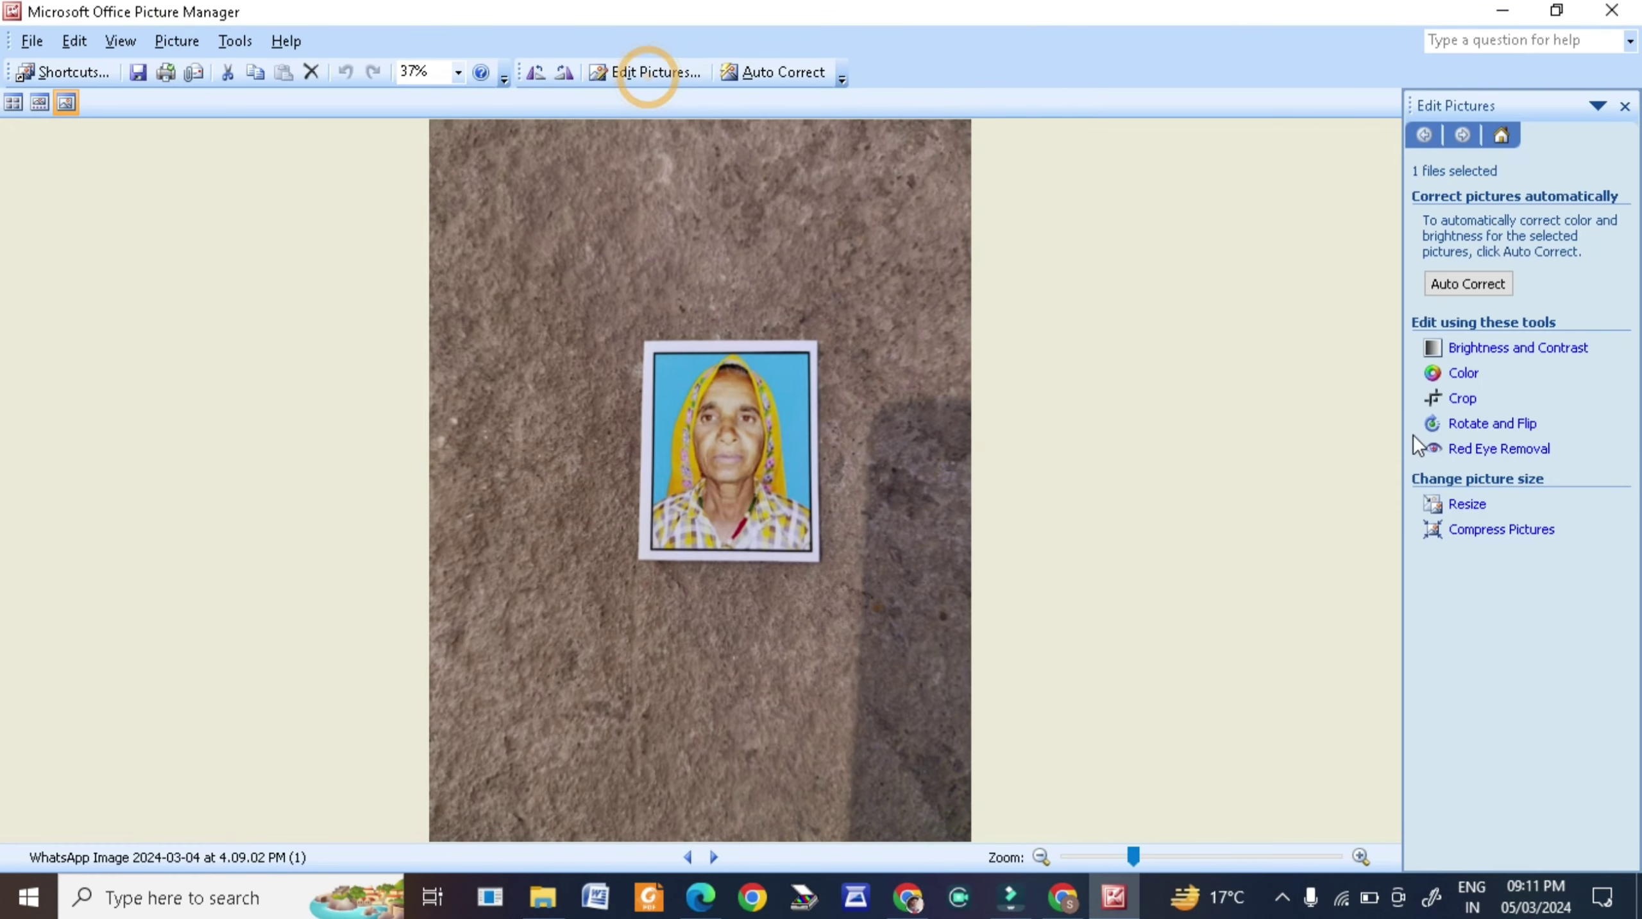
pyautogui.click(1464, 404)
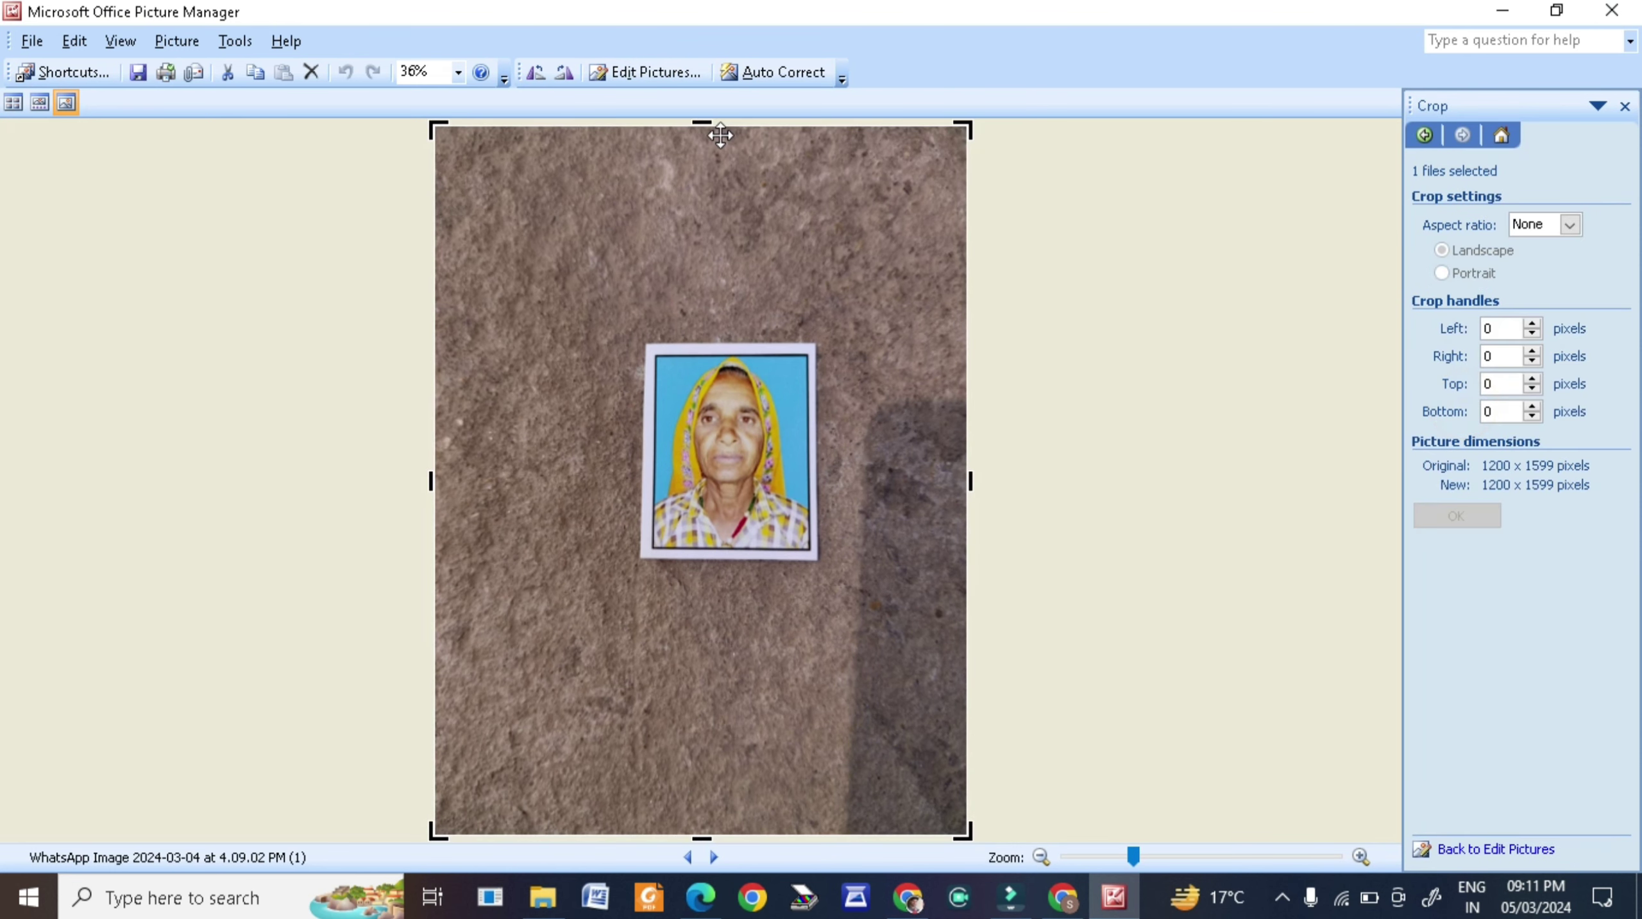
pyautogui.moveTo(439, 131); pyautogui.dragTo(642, 348)
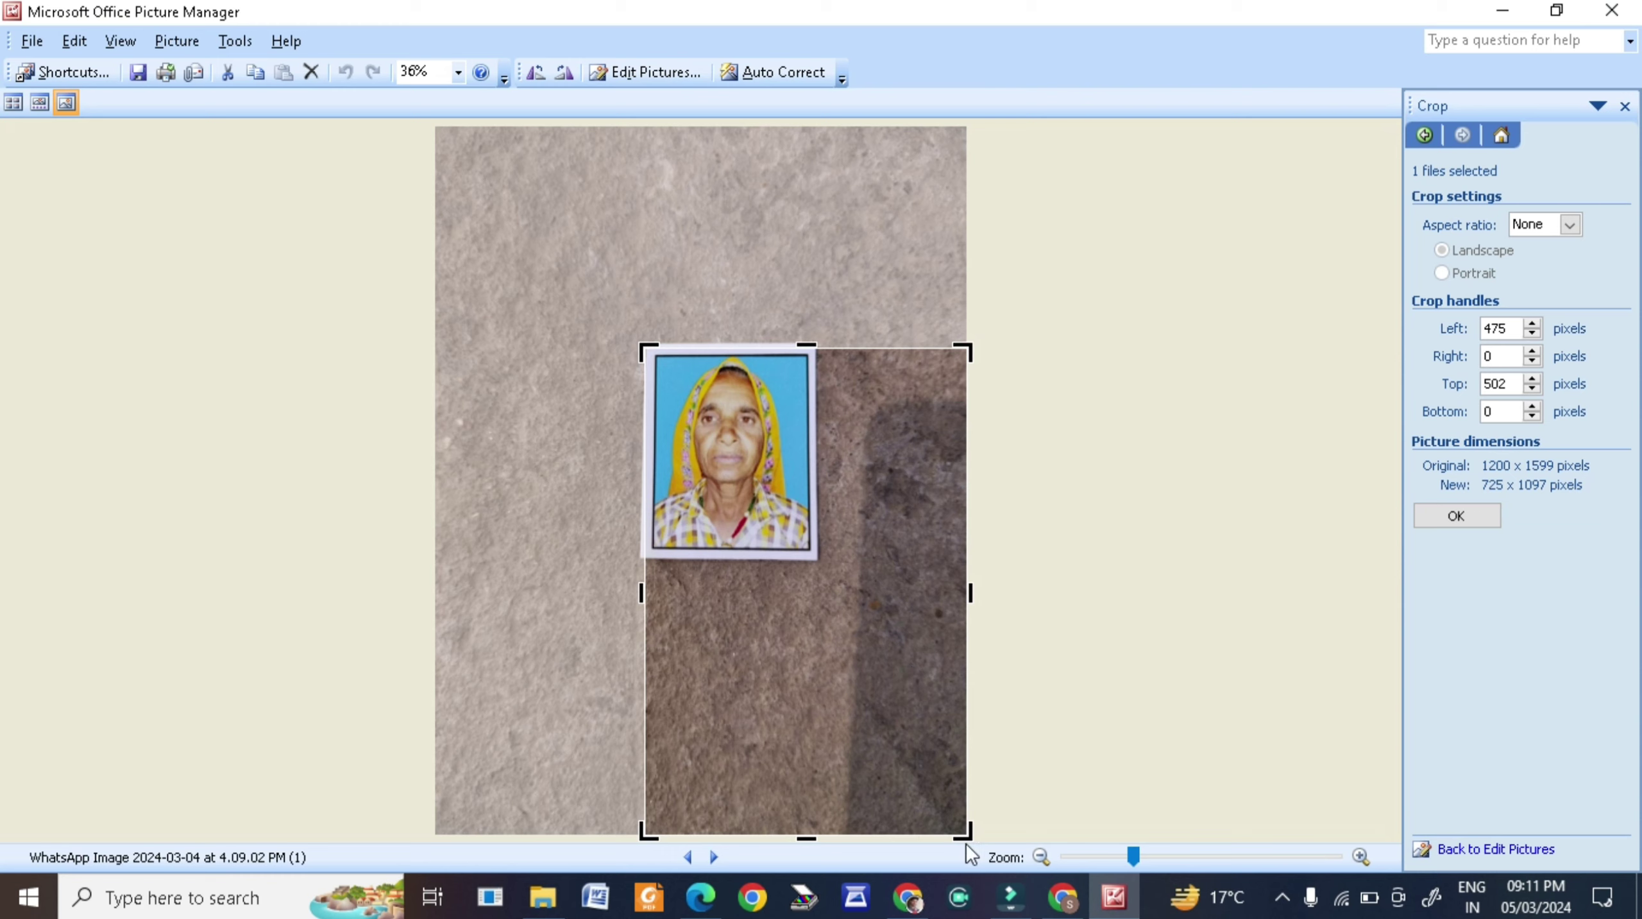
pyautogui.moveTo(965, 834); pyautogui.dragTo(818, 559)
pyautogui.click(1454, 517)
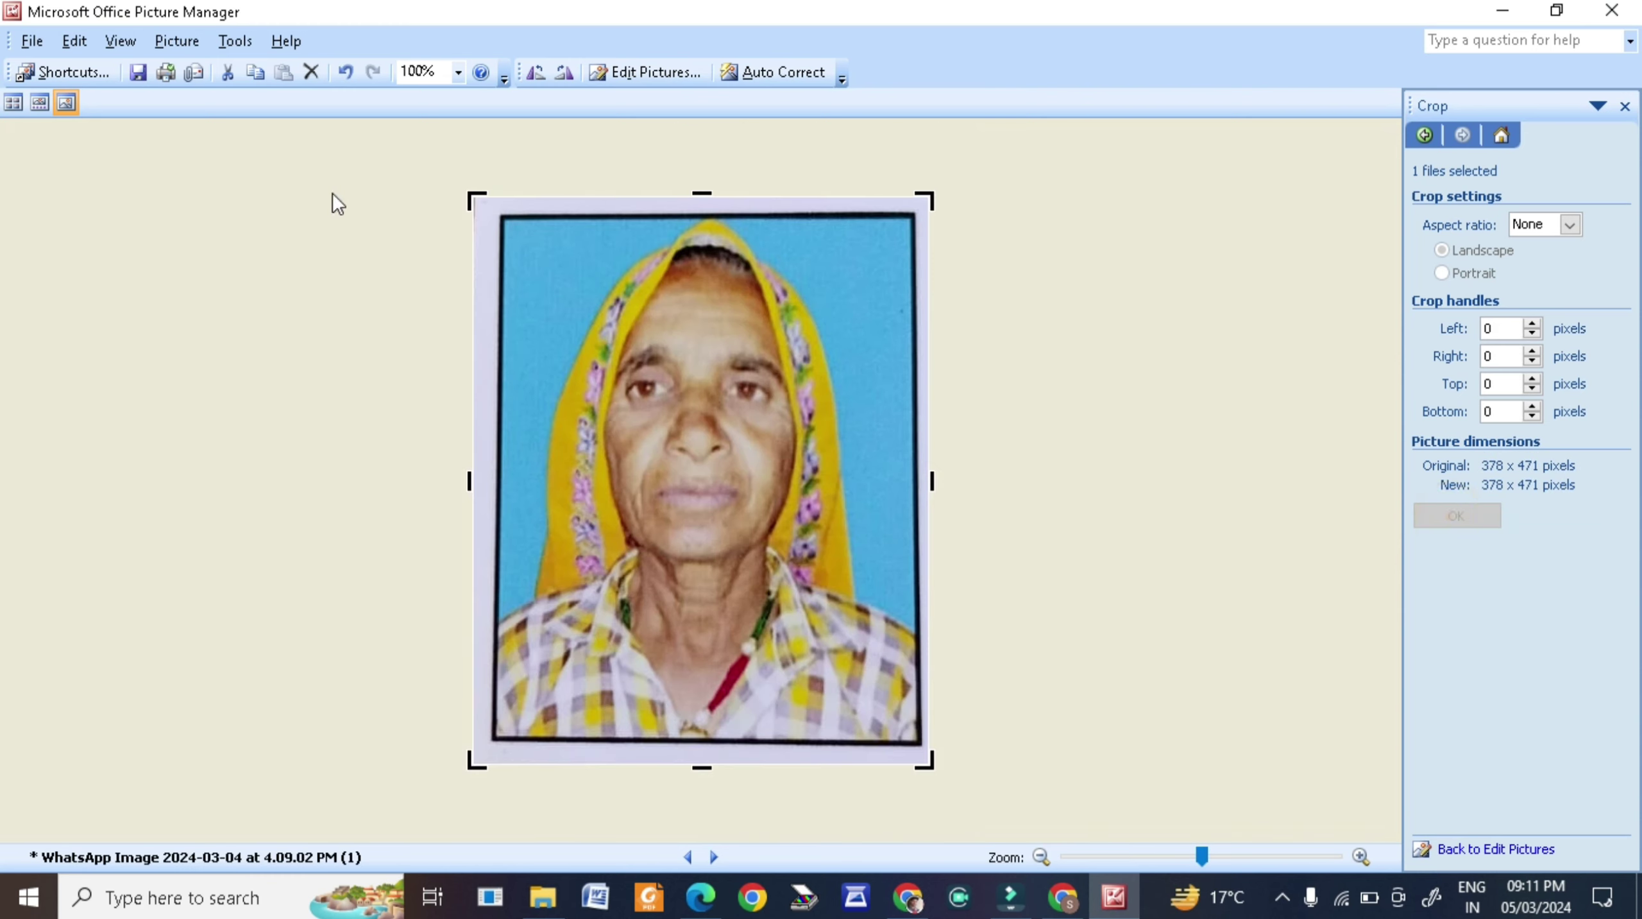
pyautogui.click(31, 41)
pyautogui.click(70, 125)
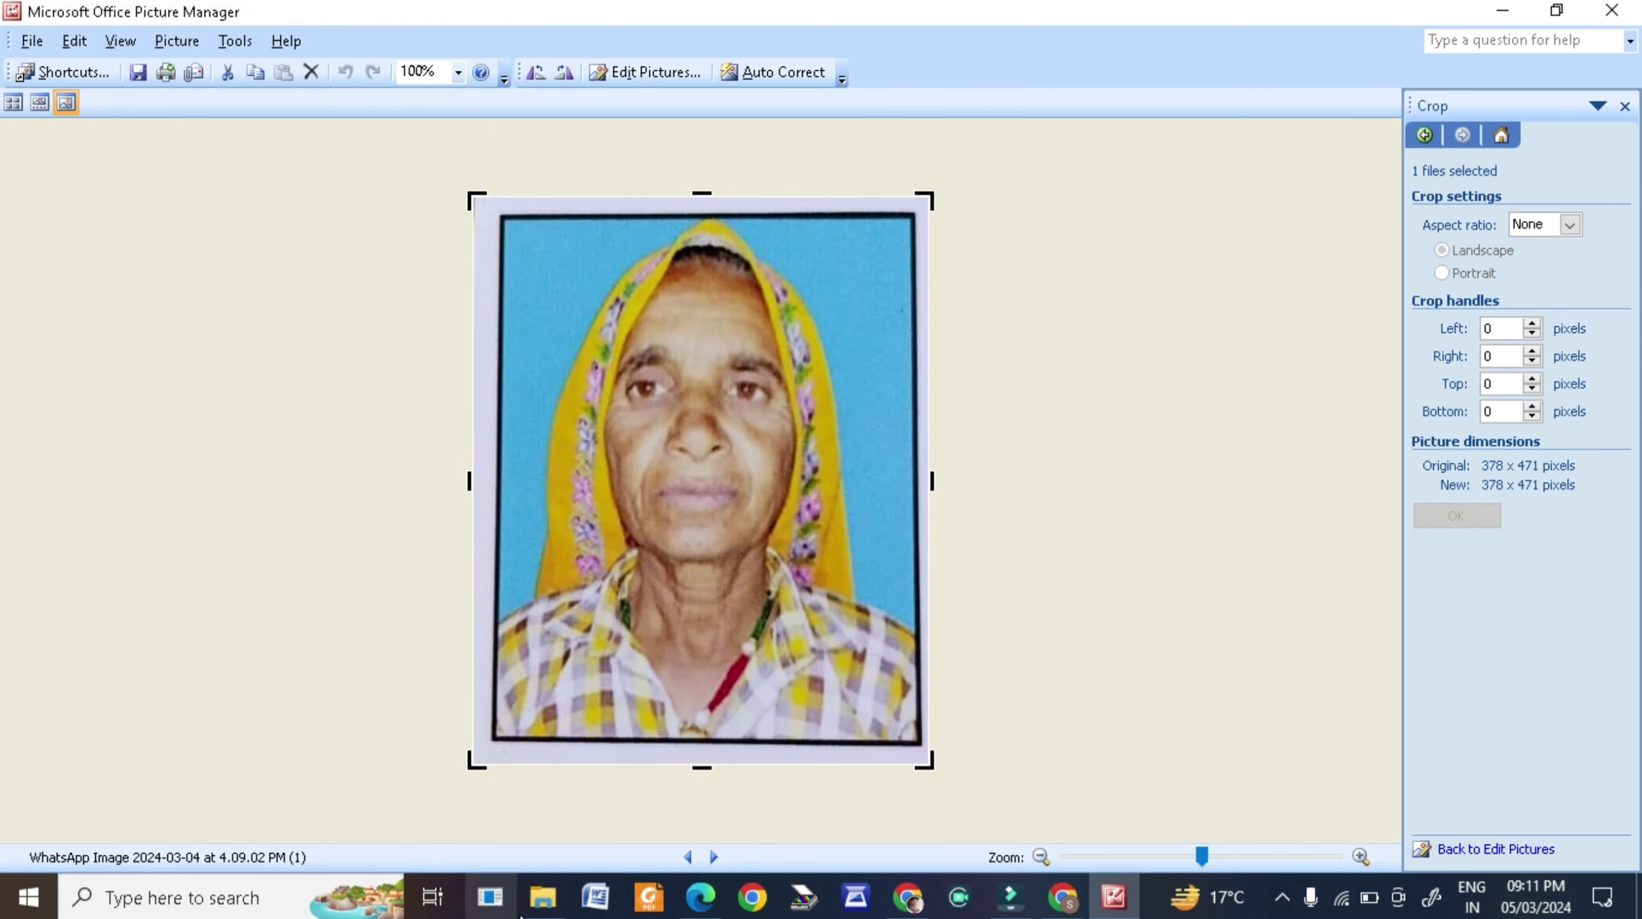
# Switch to Microsoft Edge and upload the cropped "WhatsApp Image 2024-03-04 at 4.09.02 PM (1)" as the applicant's photo
pyautogui.click(702, 896)
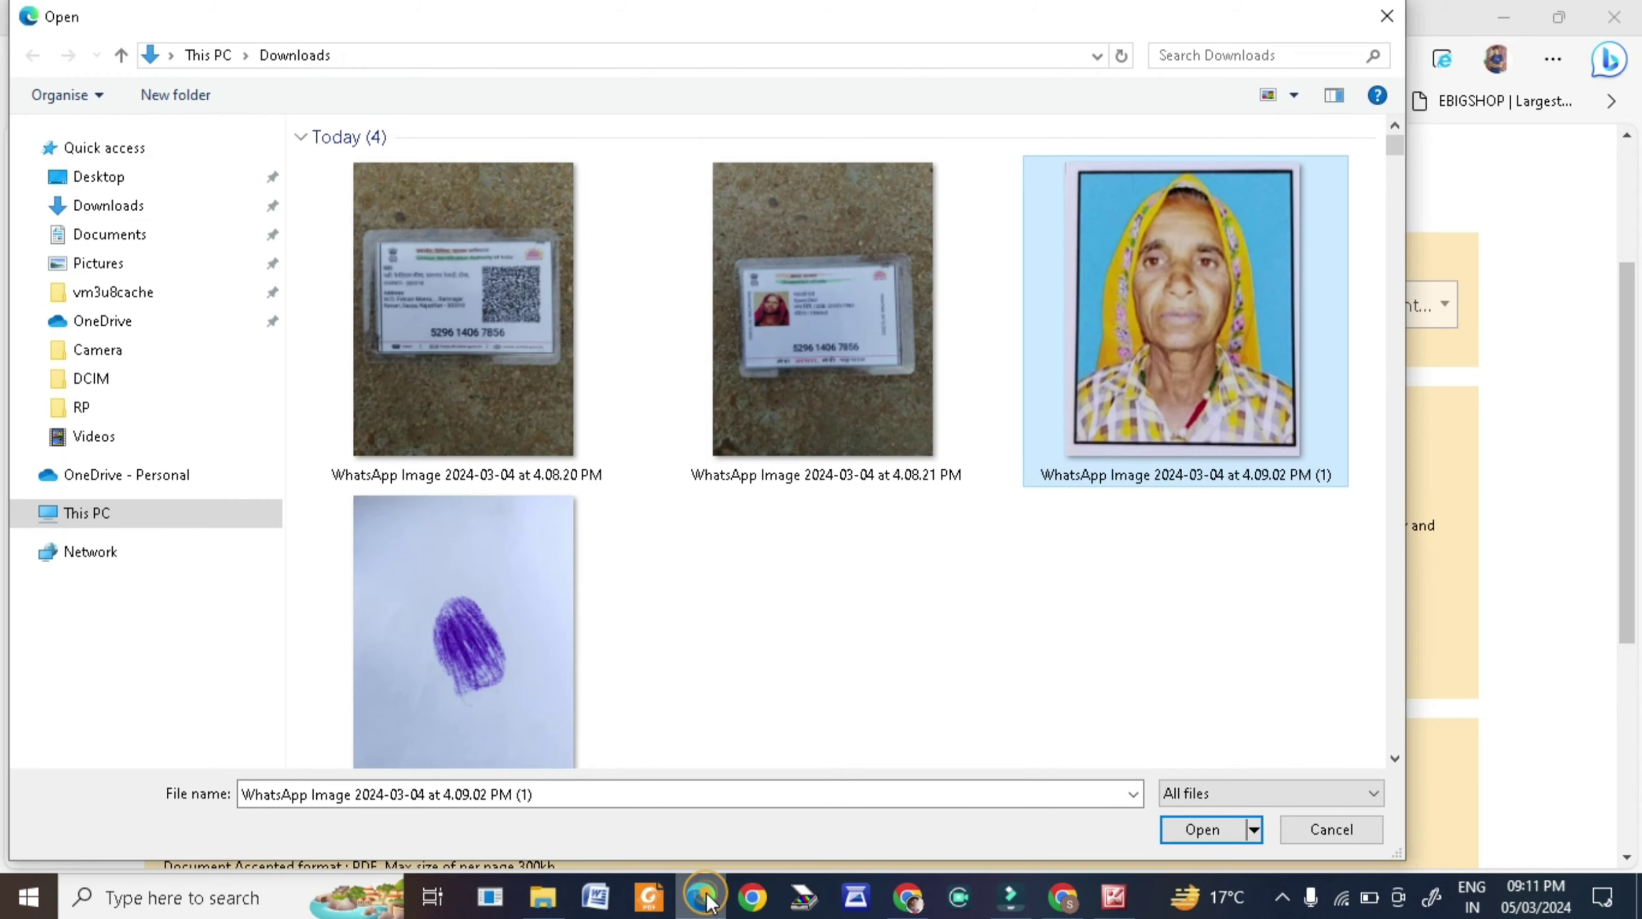
pyautogui.doubleClick(1167, 323)
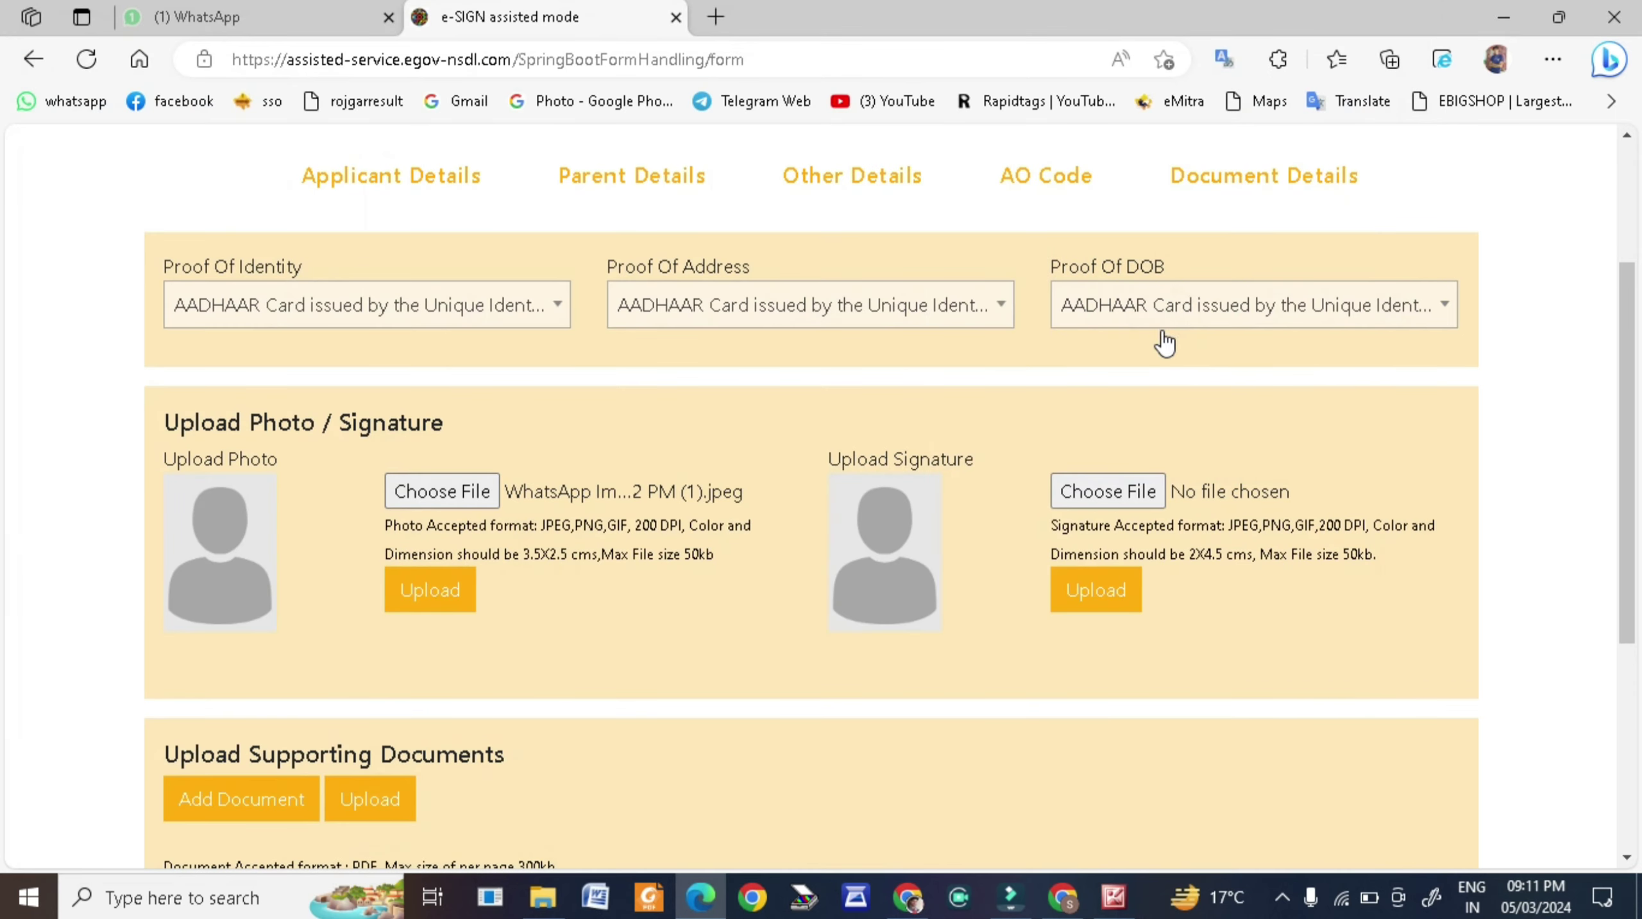
pyautogui.click(450, 590)
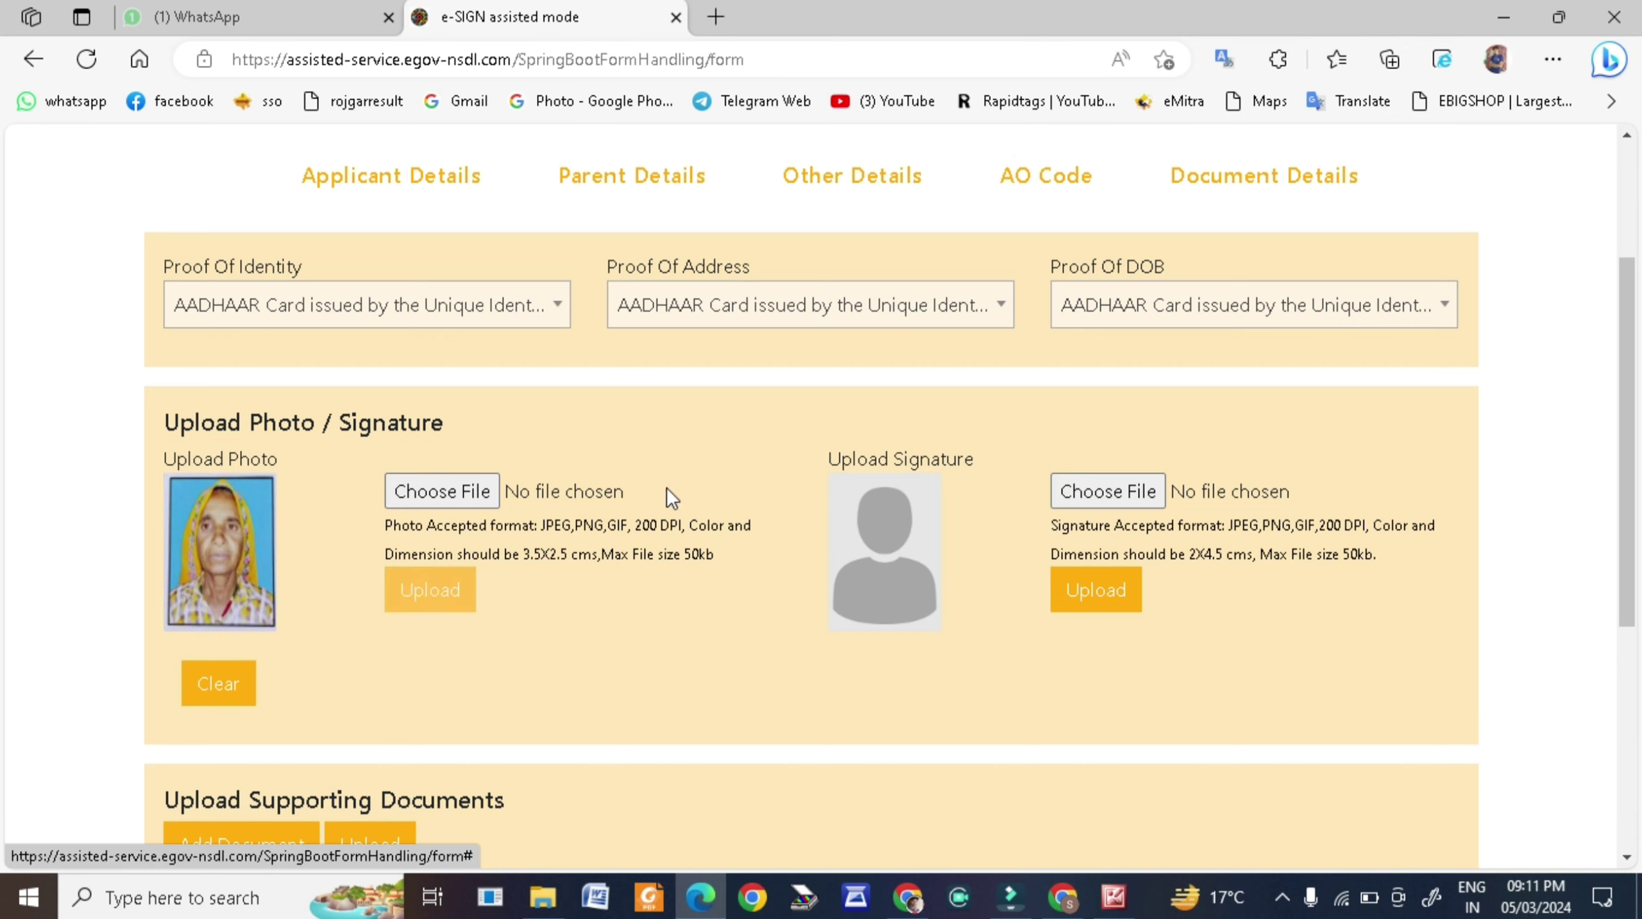
# From the signature upload's file chooser, open the thumbprint image "WhatsApp Image 2024-03-04 at 4.09.02 PM" in Microsoft Office Picture Manager for editing
pyautogui.click(1122, 492)
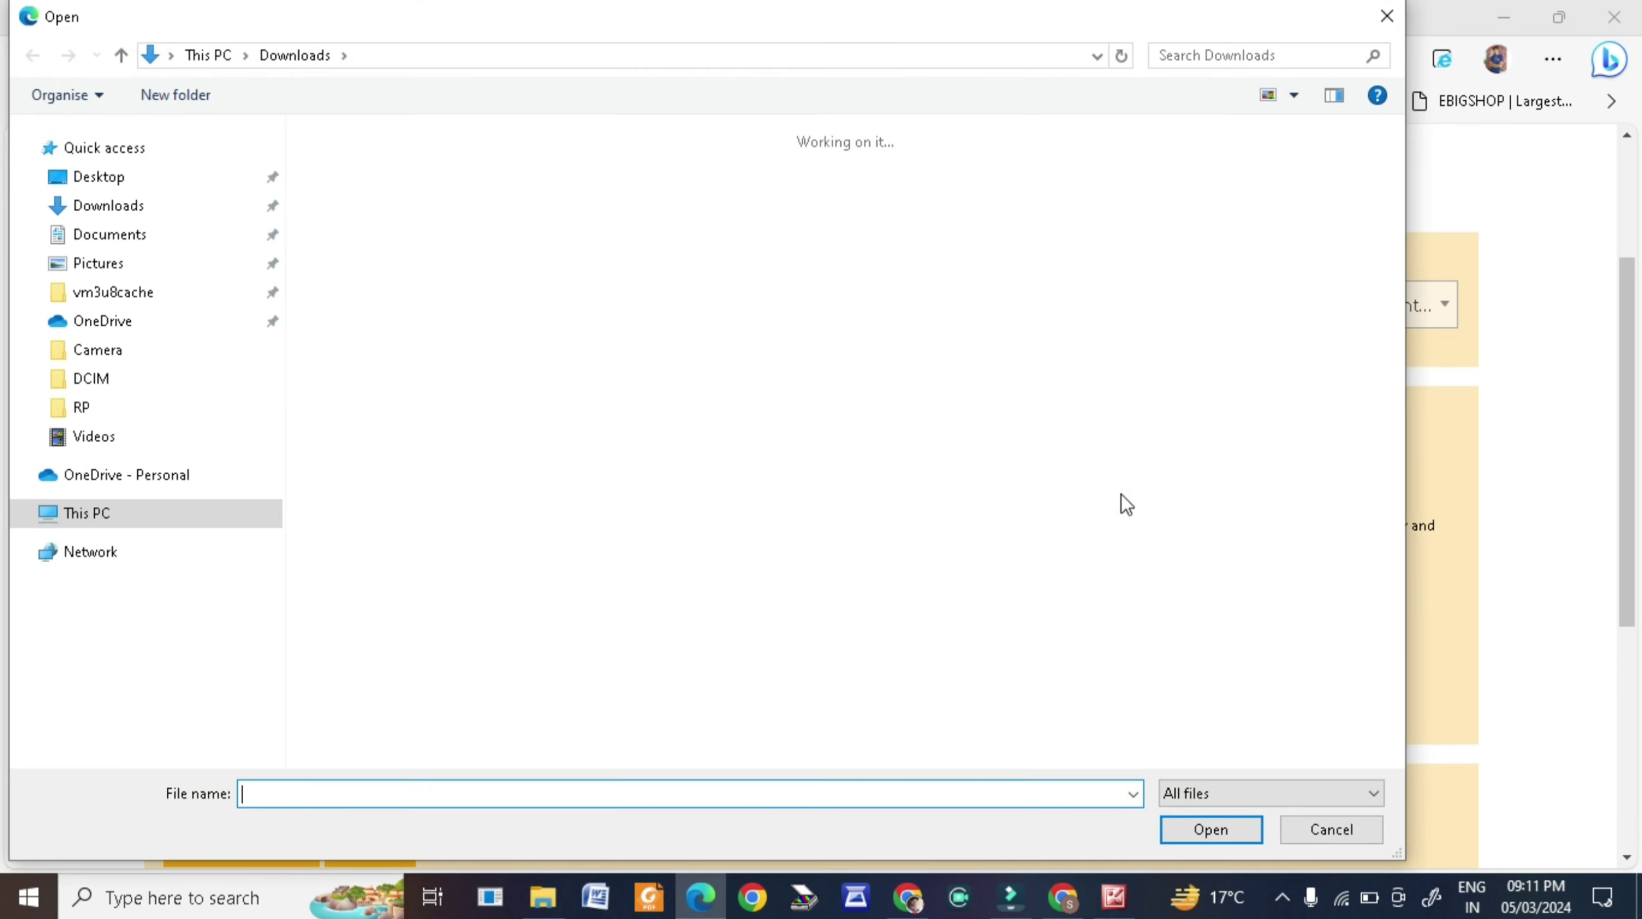
pyautogui.click(473, 640)
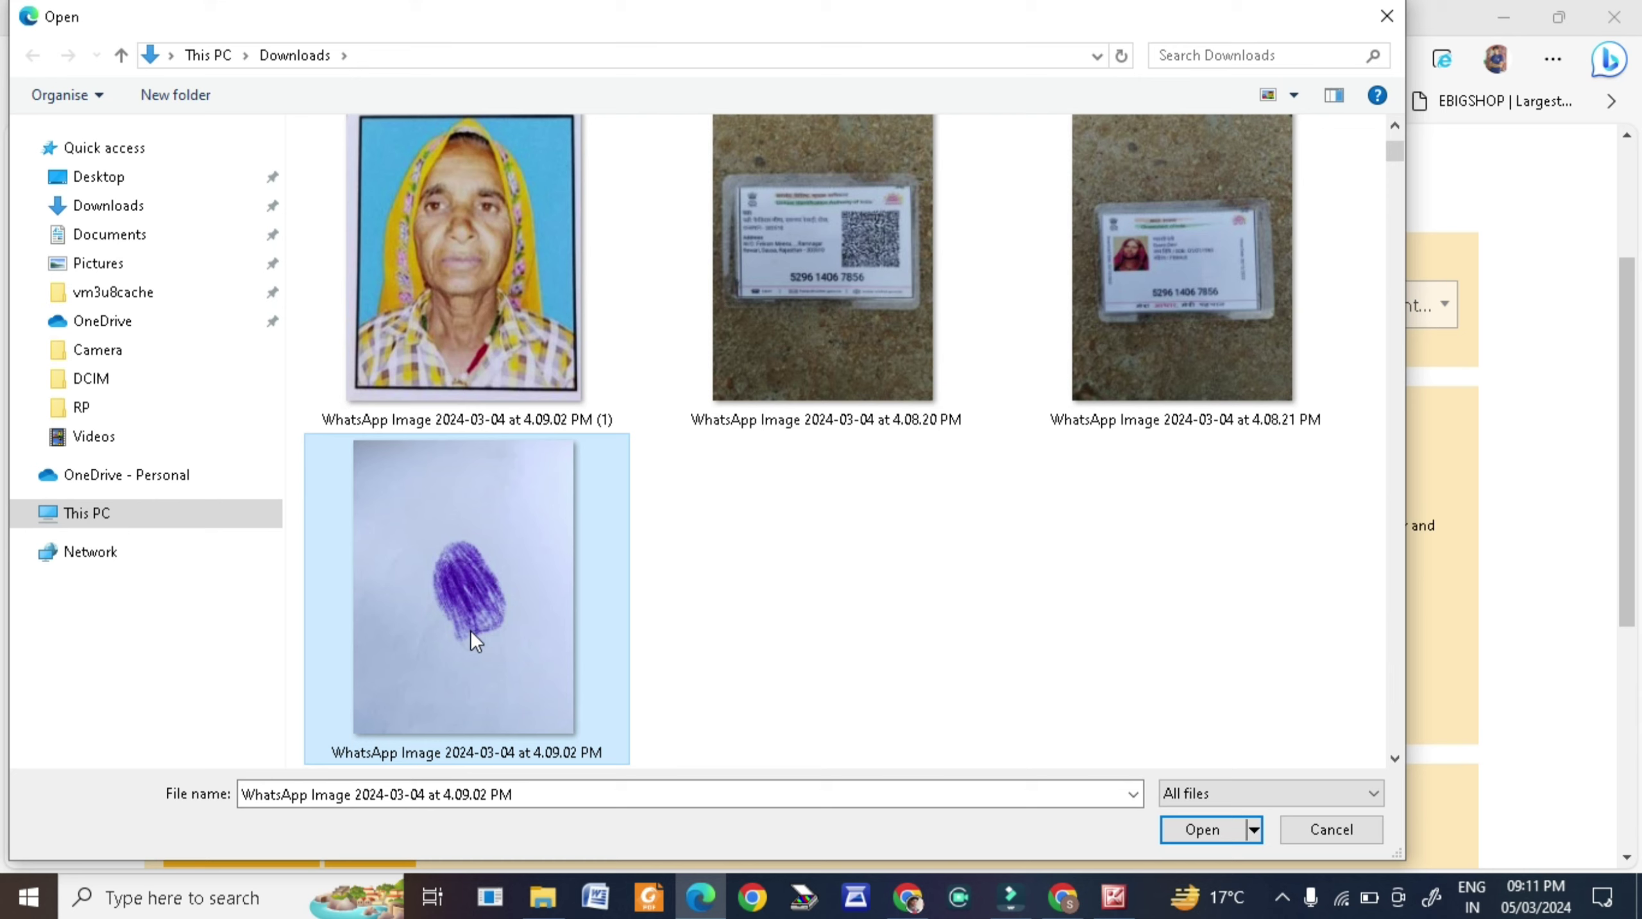
pyautogui.rightClick(474, 640)
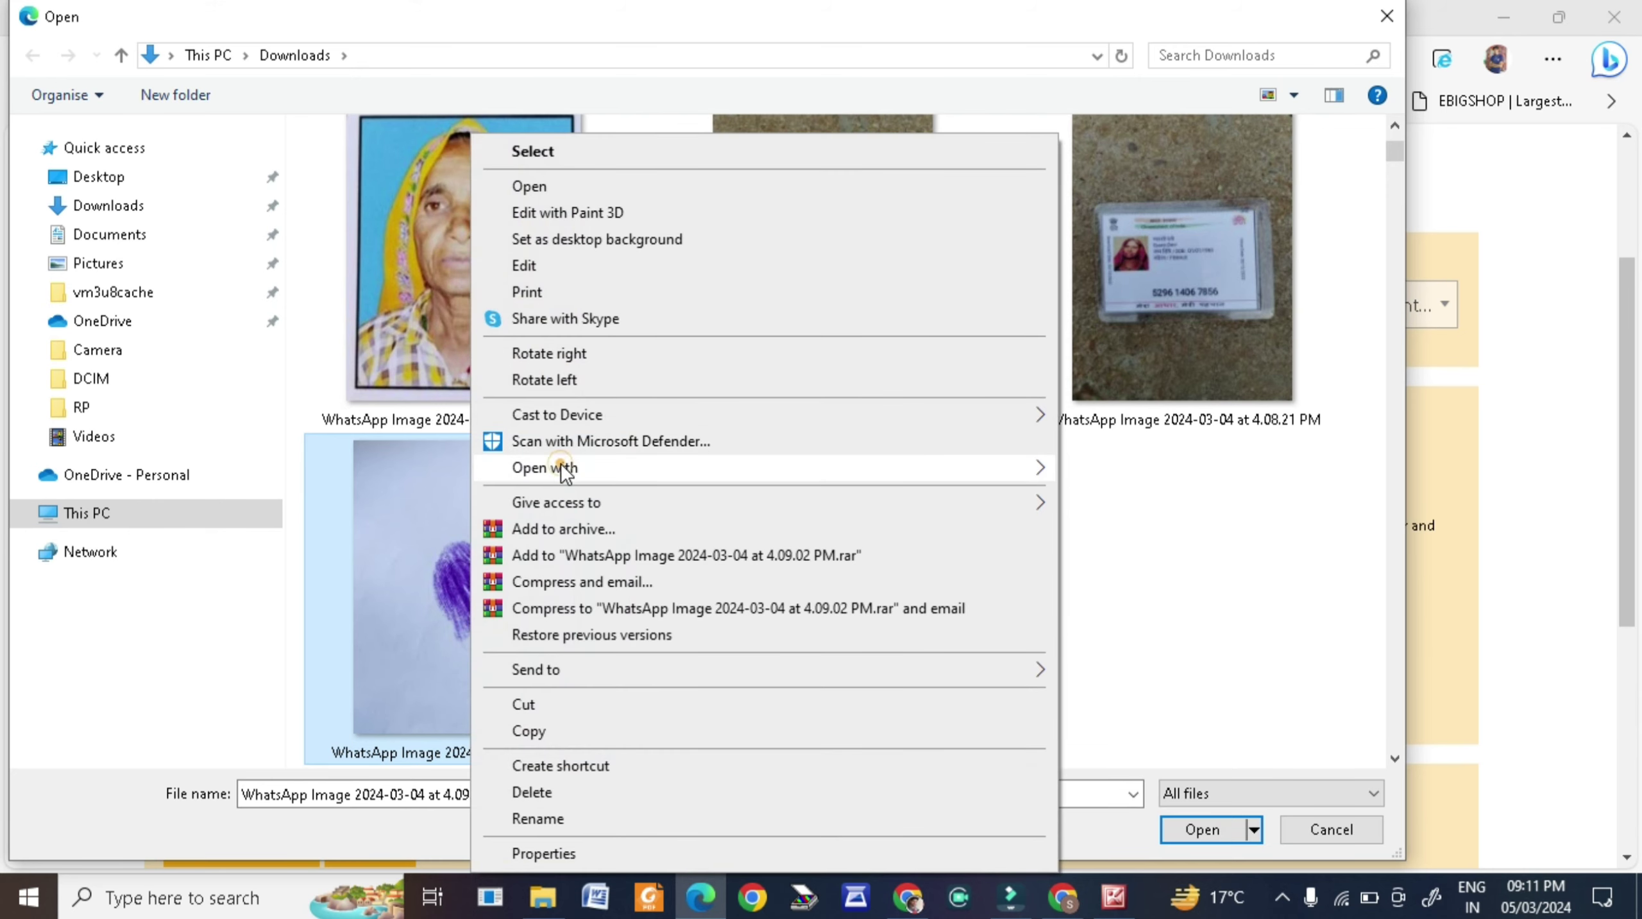
pyautogui.moveTo(557, 468)
pyautogui.click(1134, 498)
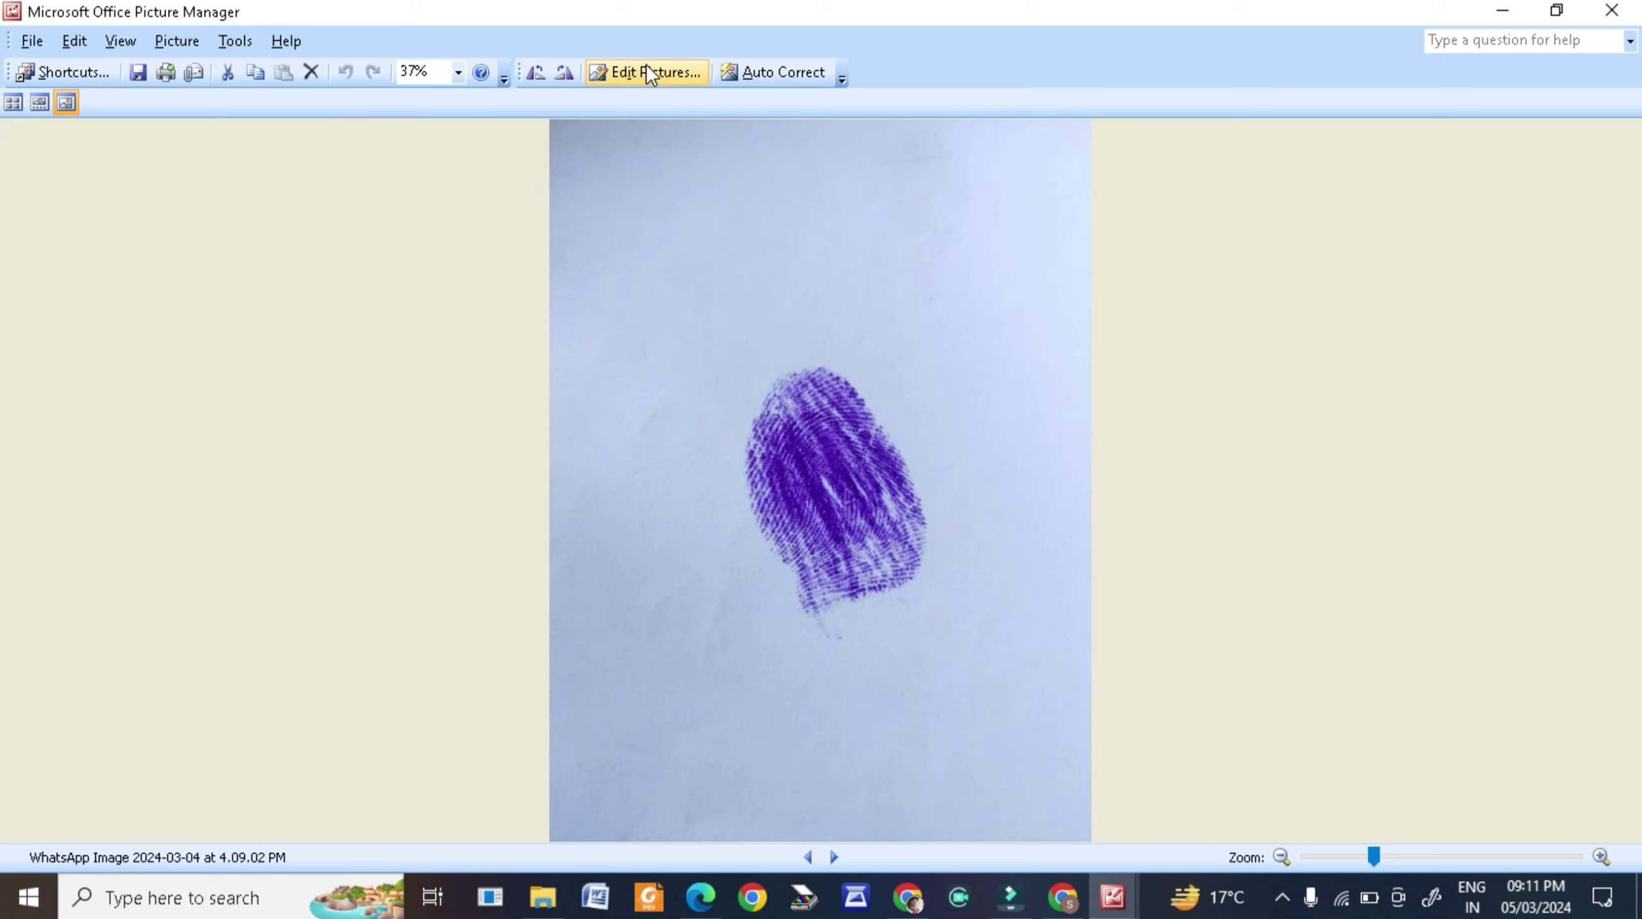
pyautogui.click(646, 71)
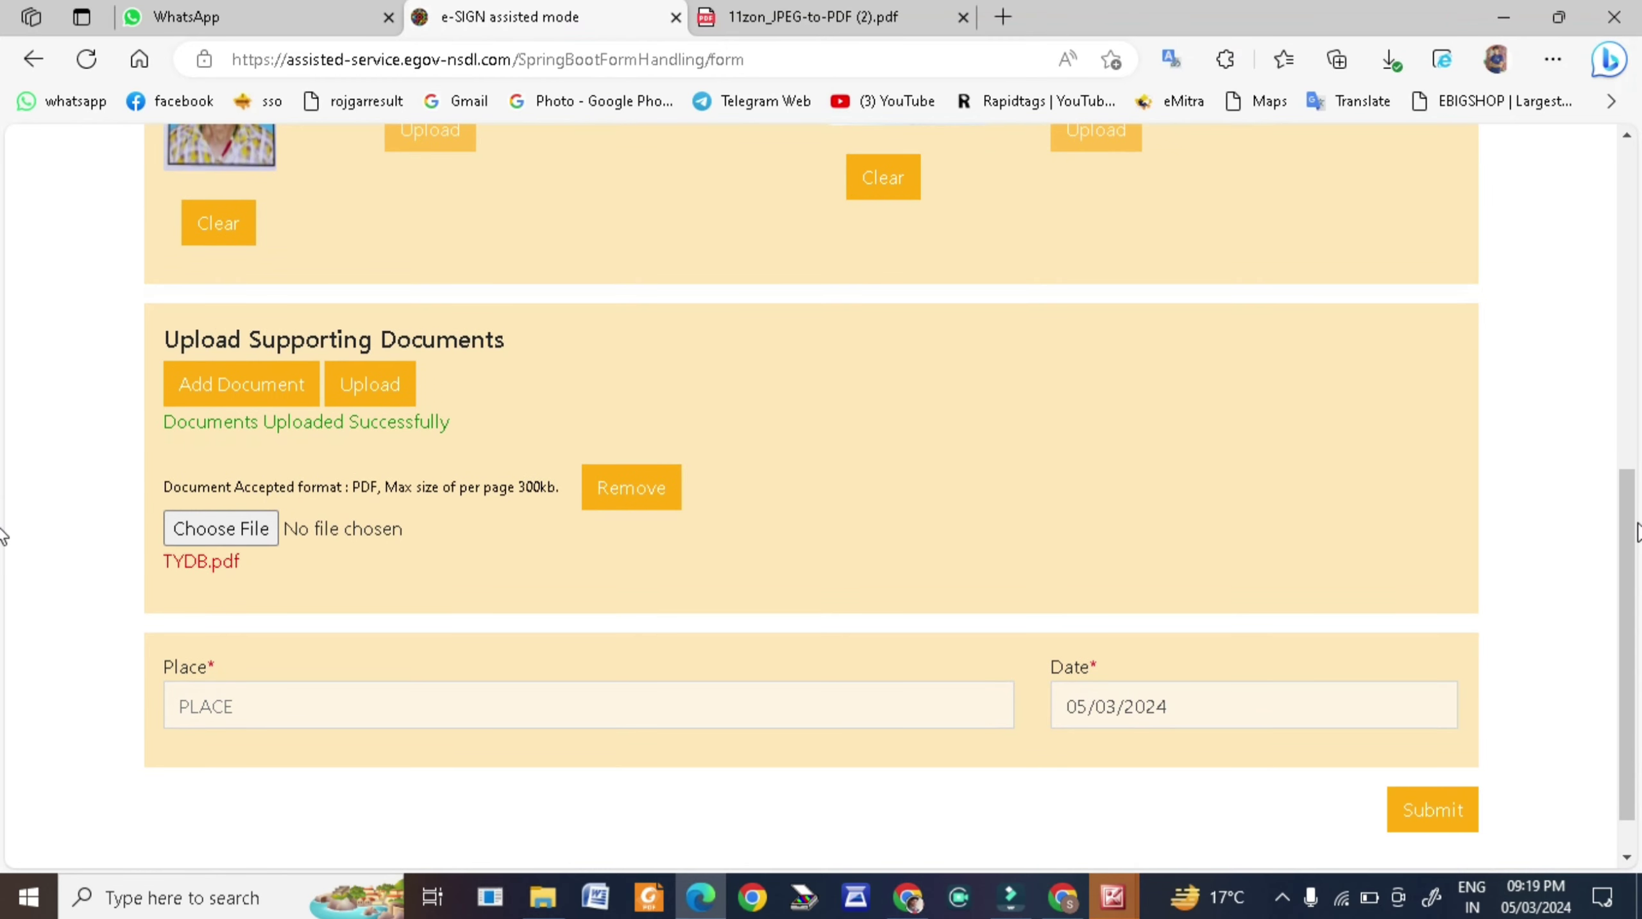
# Review the uploaded photo, signature and supporting document, and check the details of the completed application form
pyautogui.scroll(3, 4, 537)
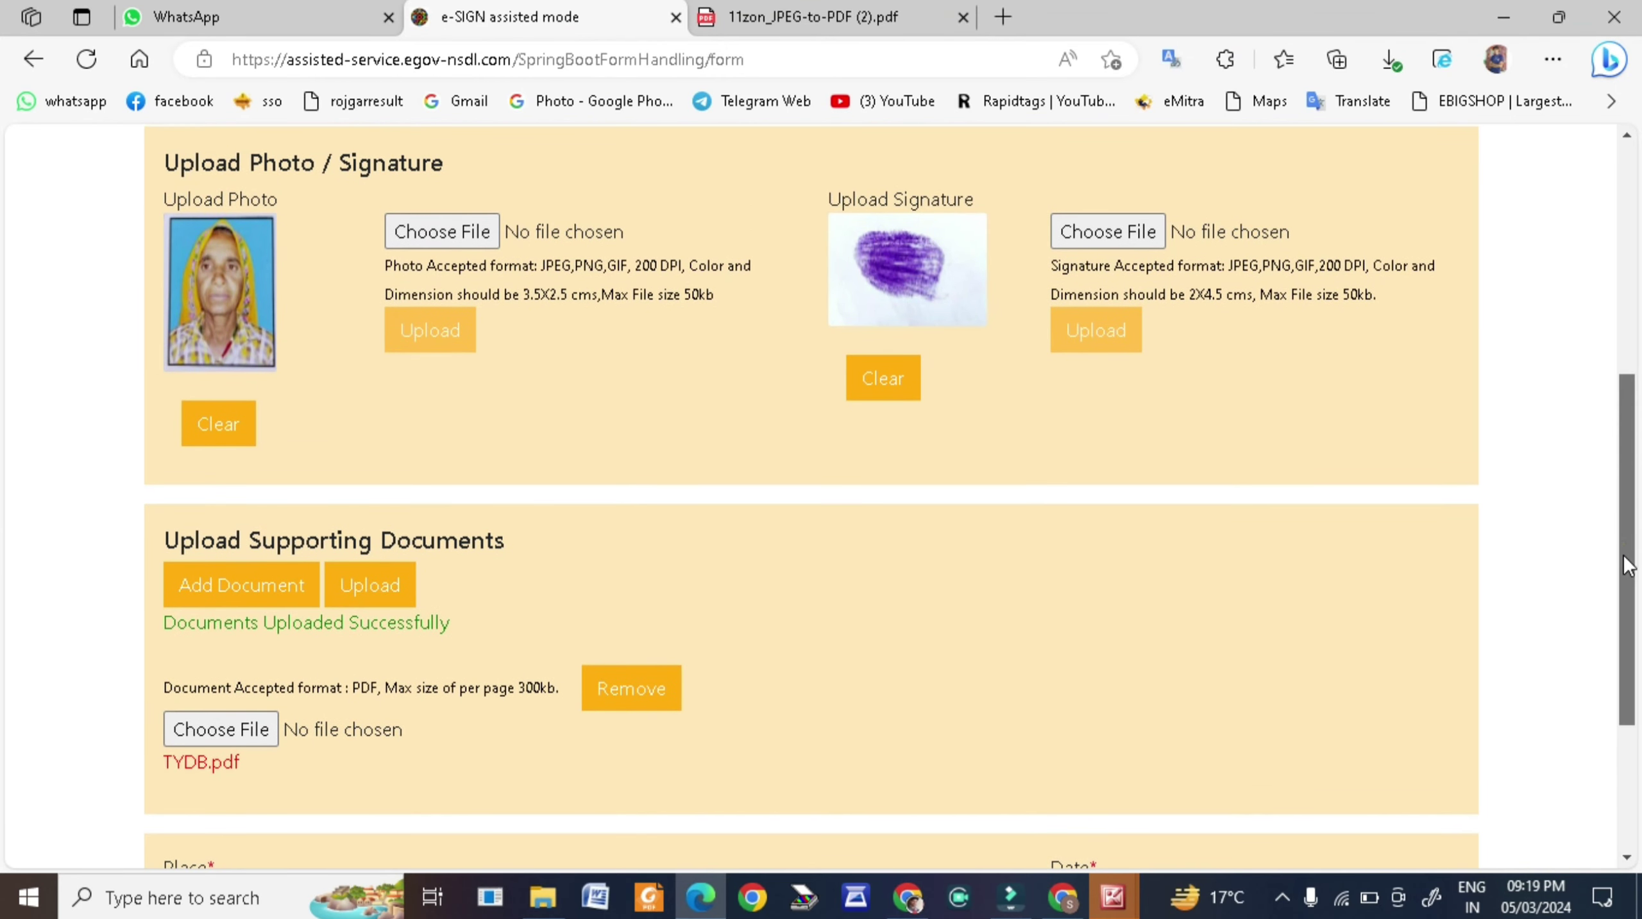
pyautogui.scroll(-3, 1618, 554)
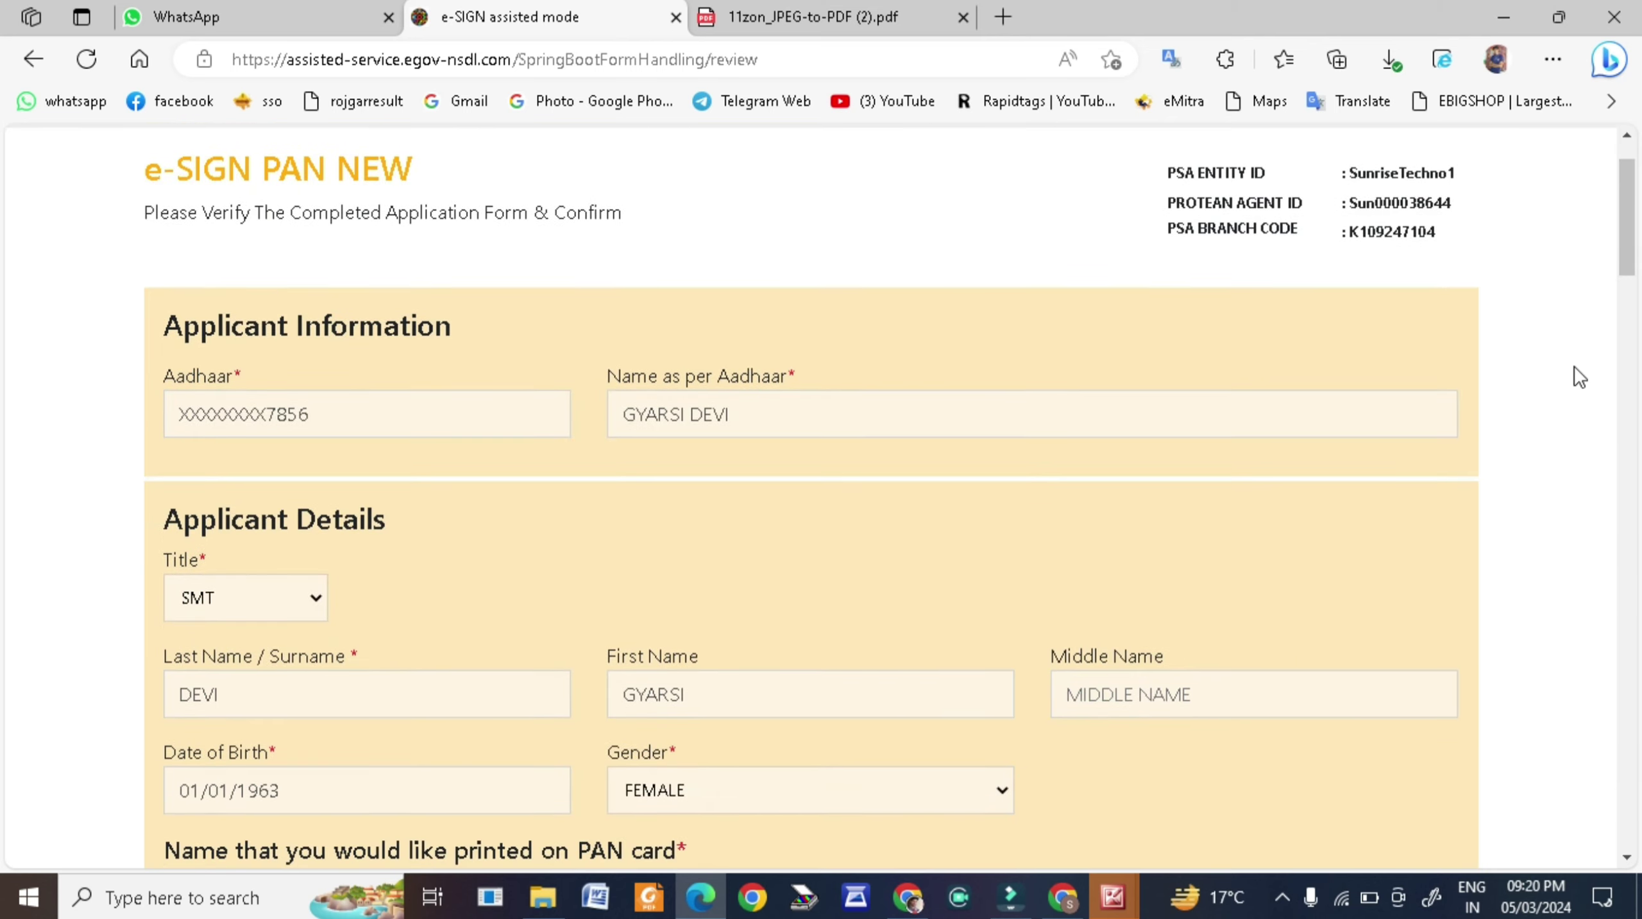
pyautogui.moveTo(1627, 188); pyautogui.dragTo(1637, 801)
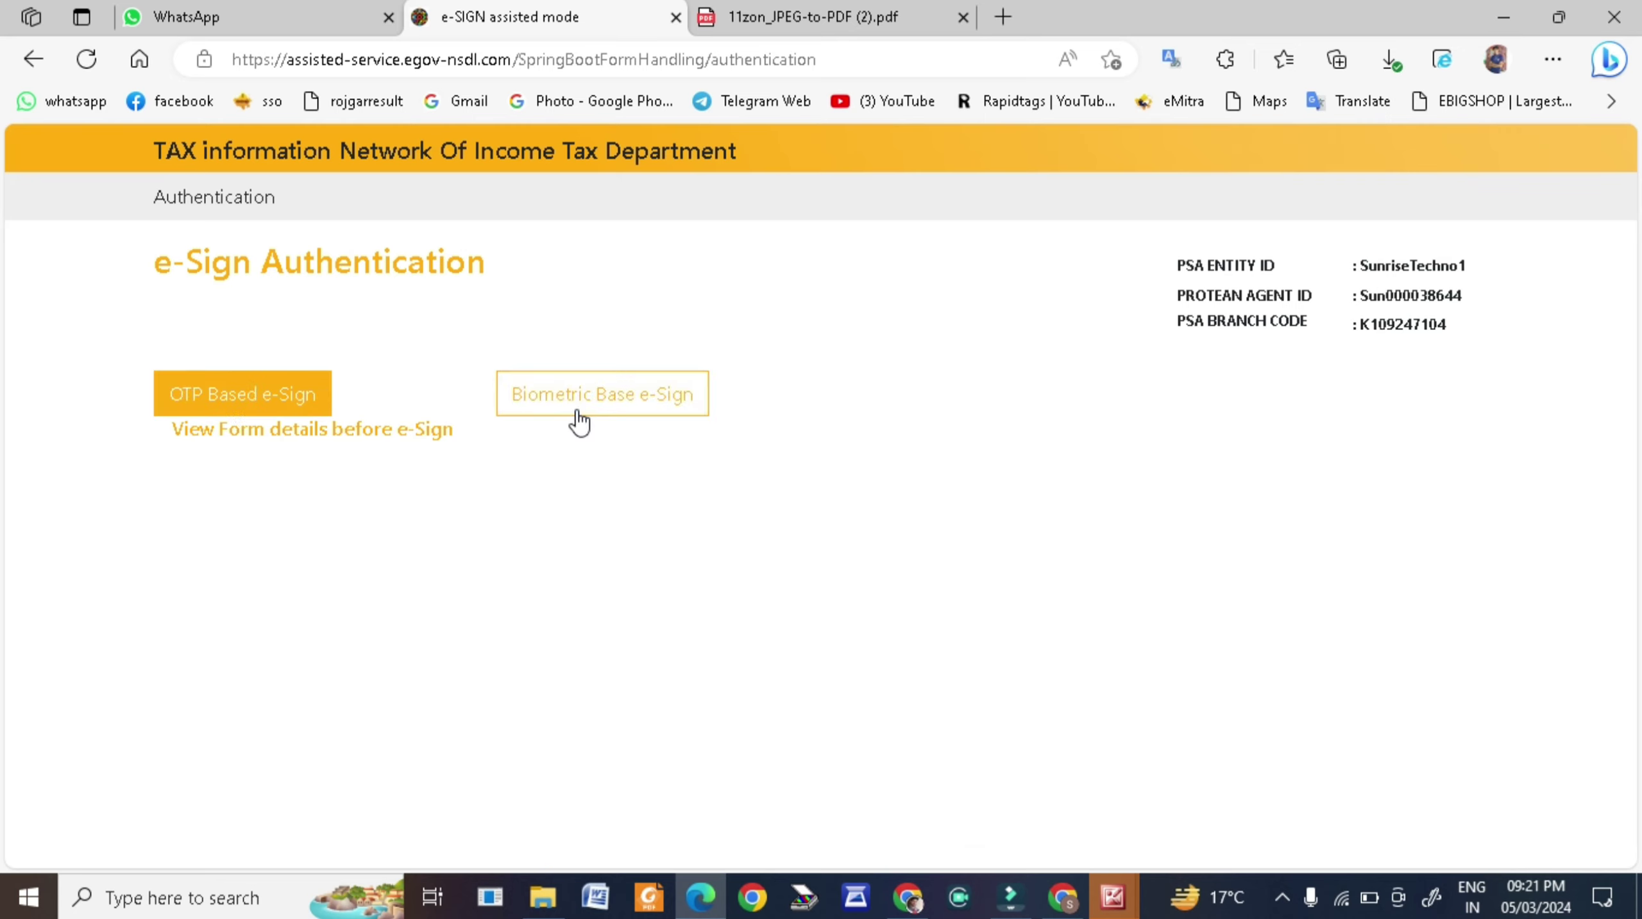
# Request an OTP-based e-Sign for the PAN application, accepting the authorization and entering the applicant's Aadhaar number
pyautogui.click(207, 399)
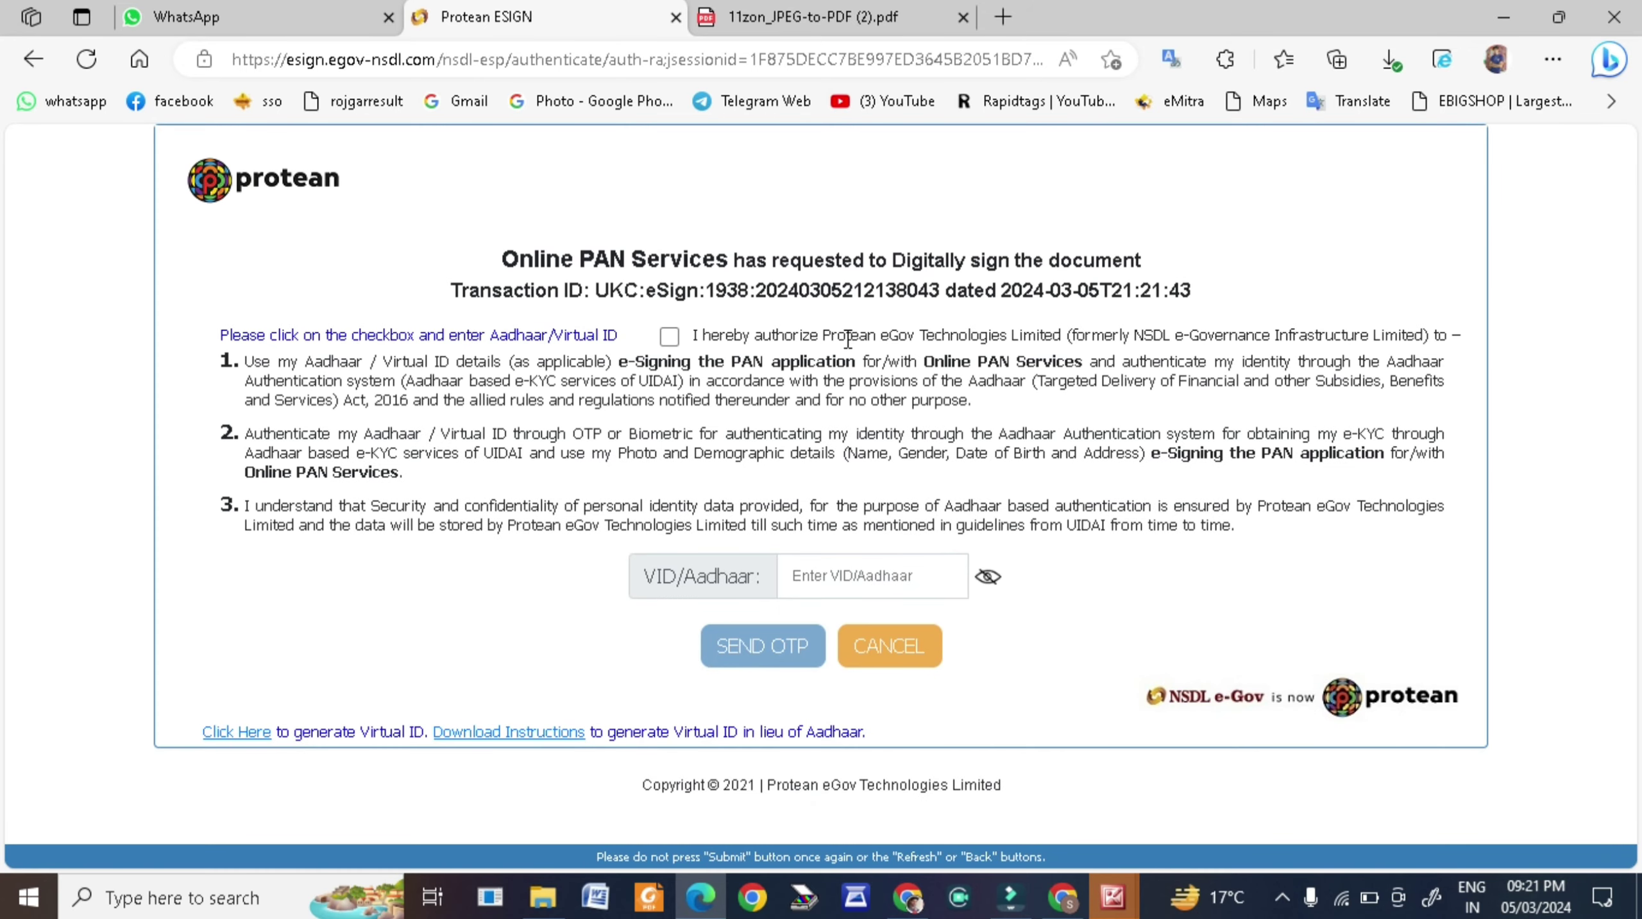
pyautogui.click(670, 335)
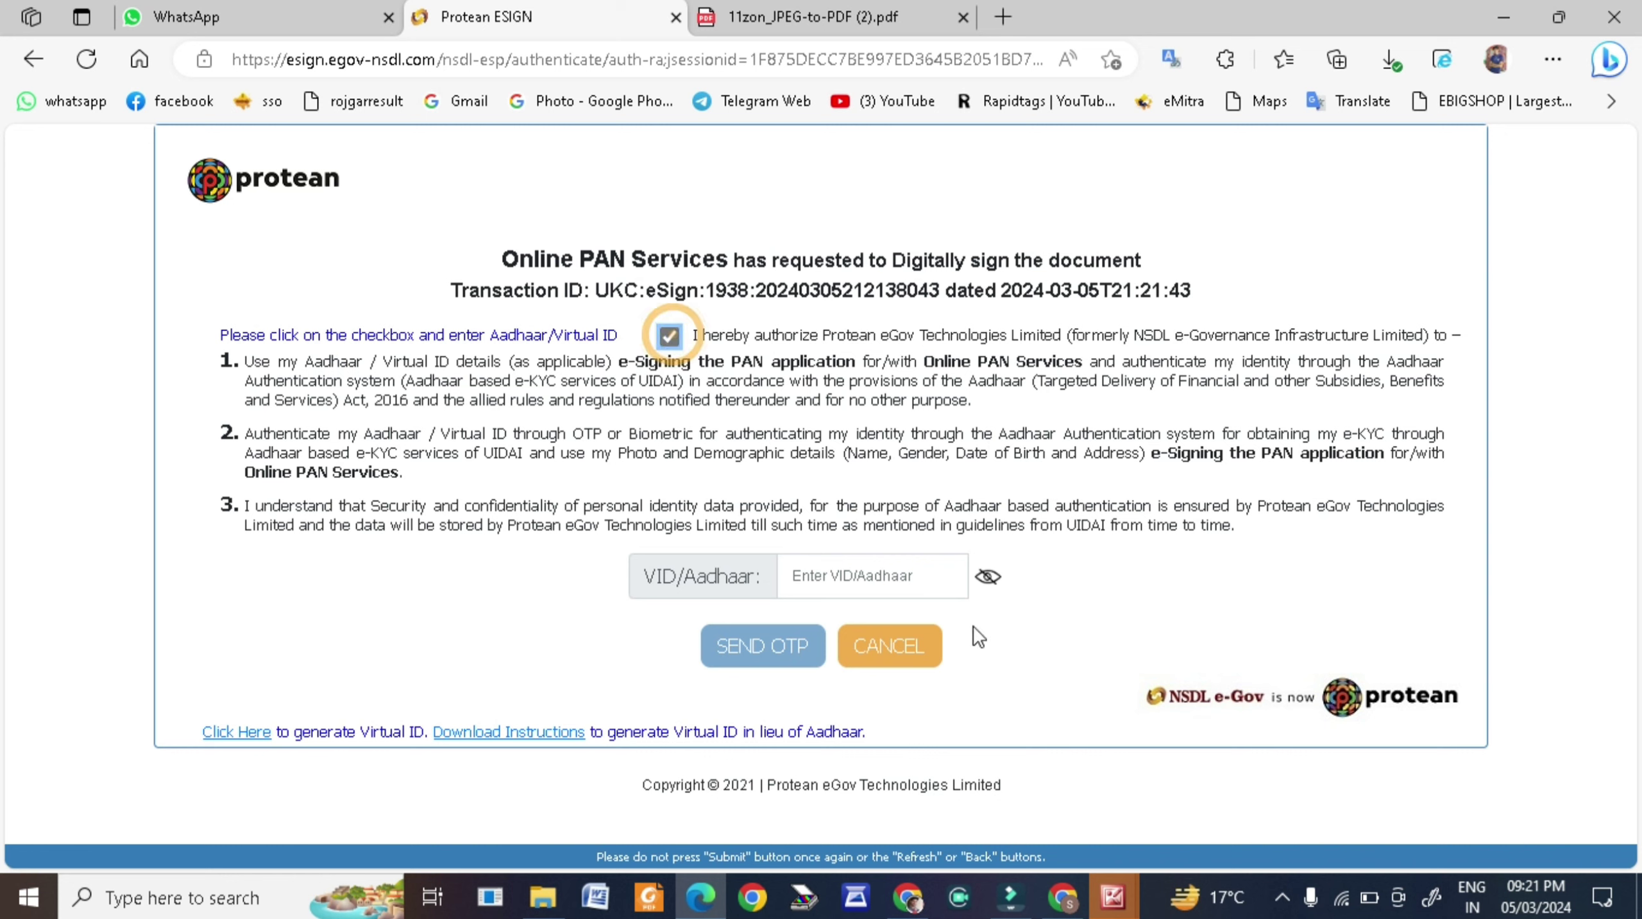
pyautogui.click(838, 574)
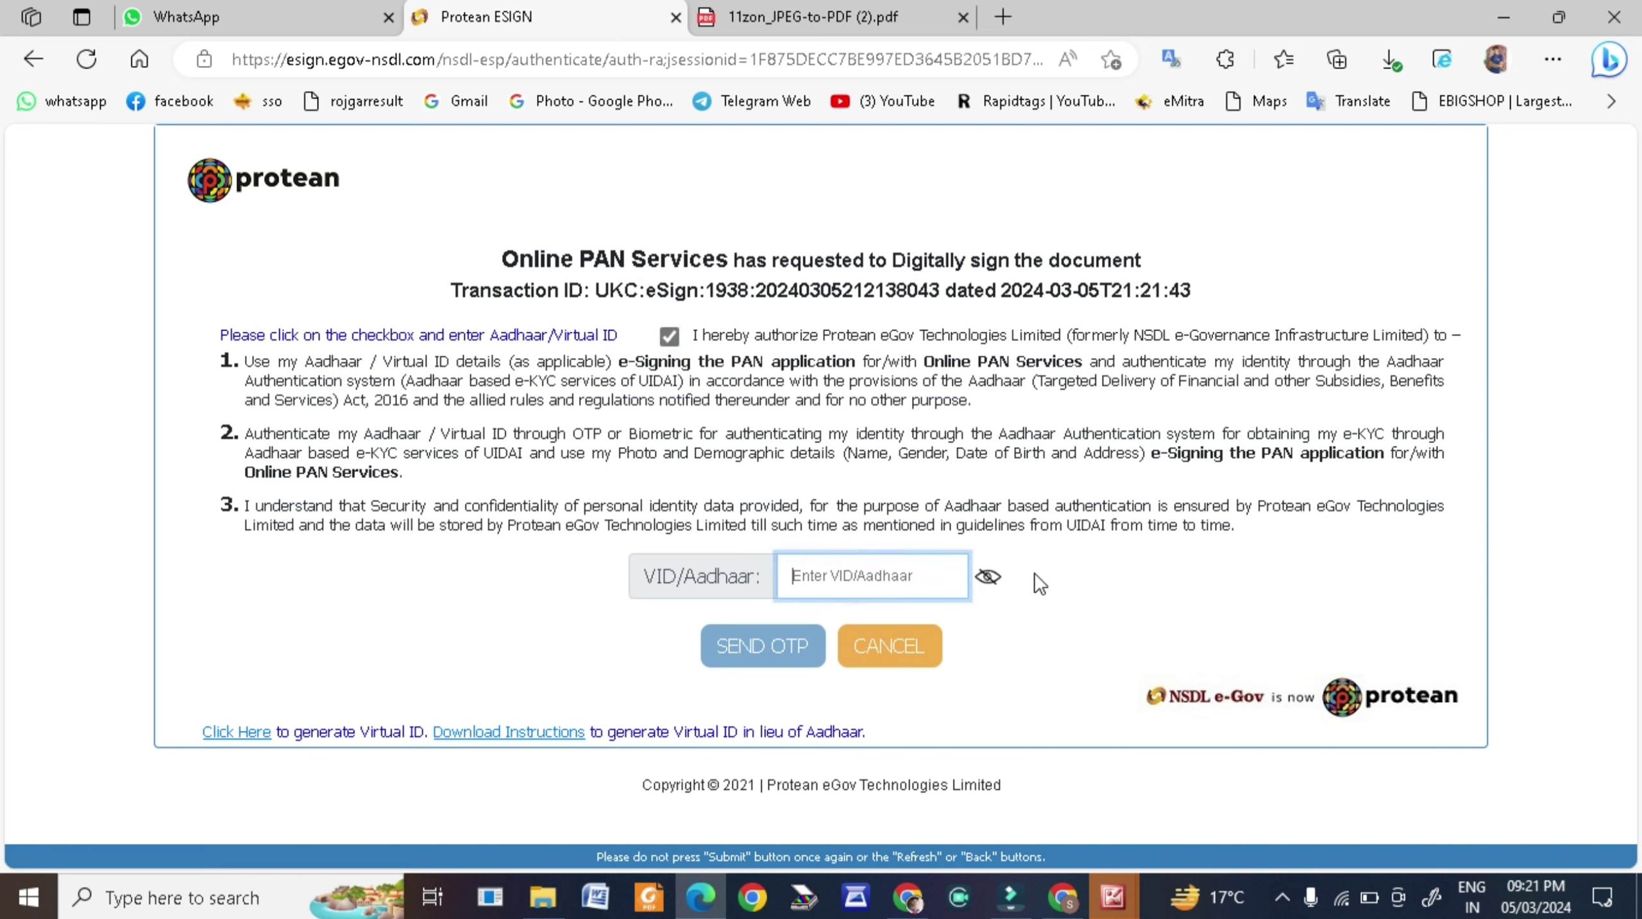
pyautogui.click(855, 578)
pyautogui.write('12')
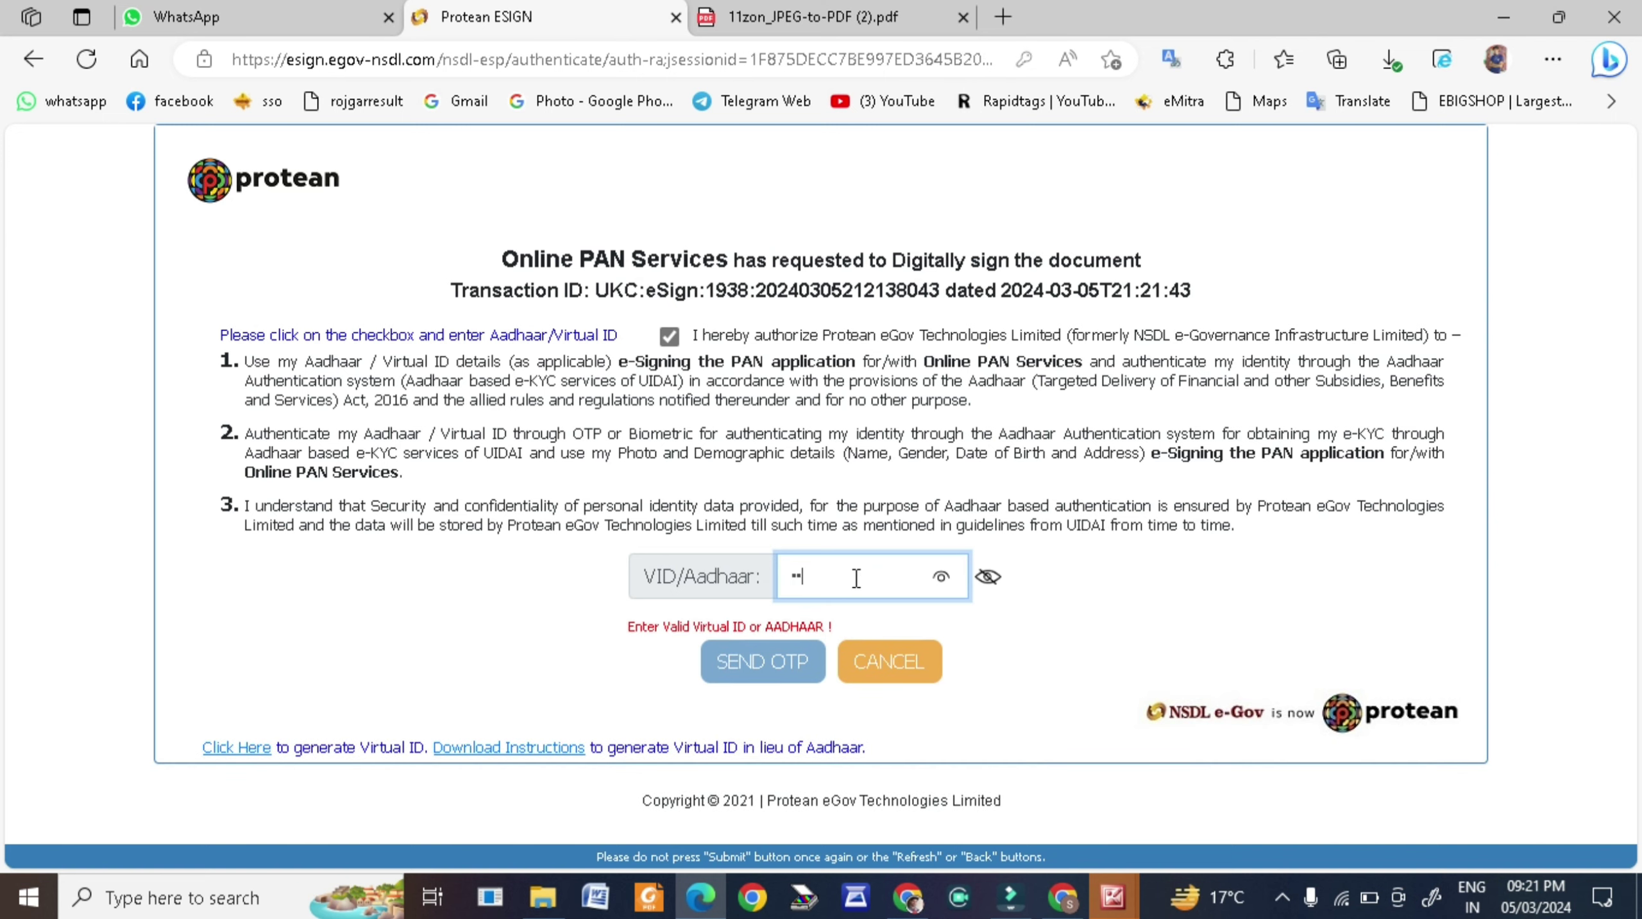
pyautogui.write('34')
pyautogui.click(527, 653)
pyautogui.click(752, 647)
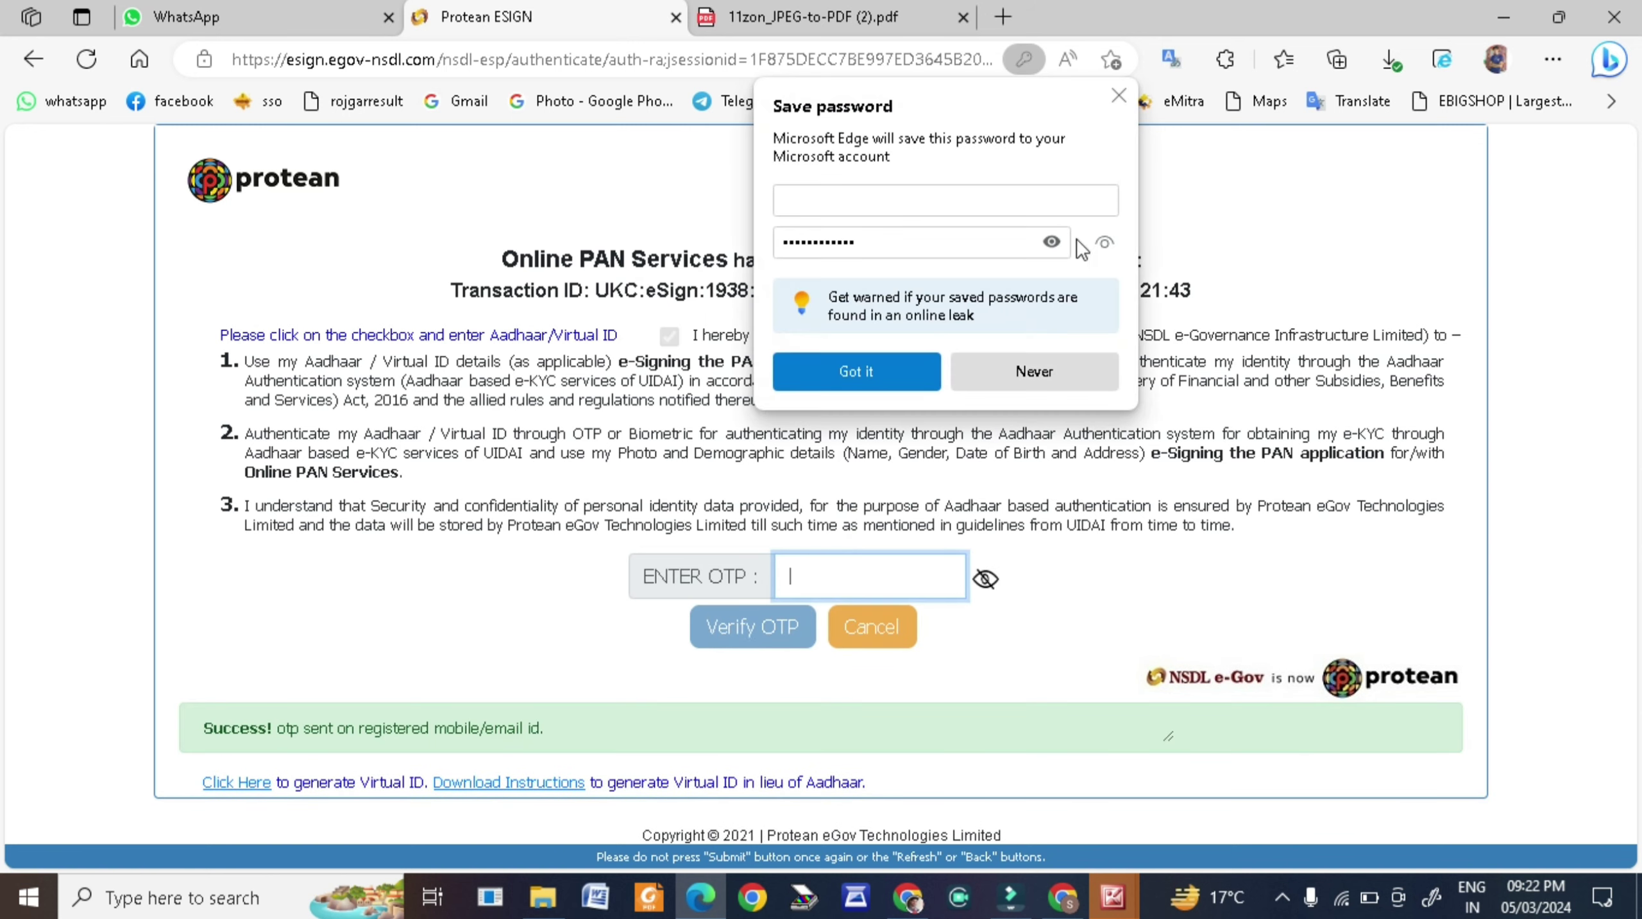
pyautogui.click(1119, 95)
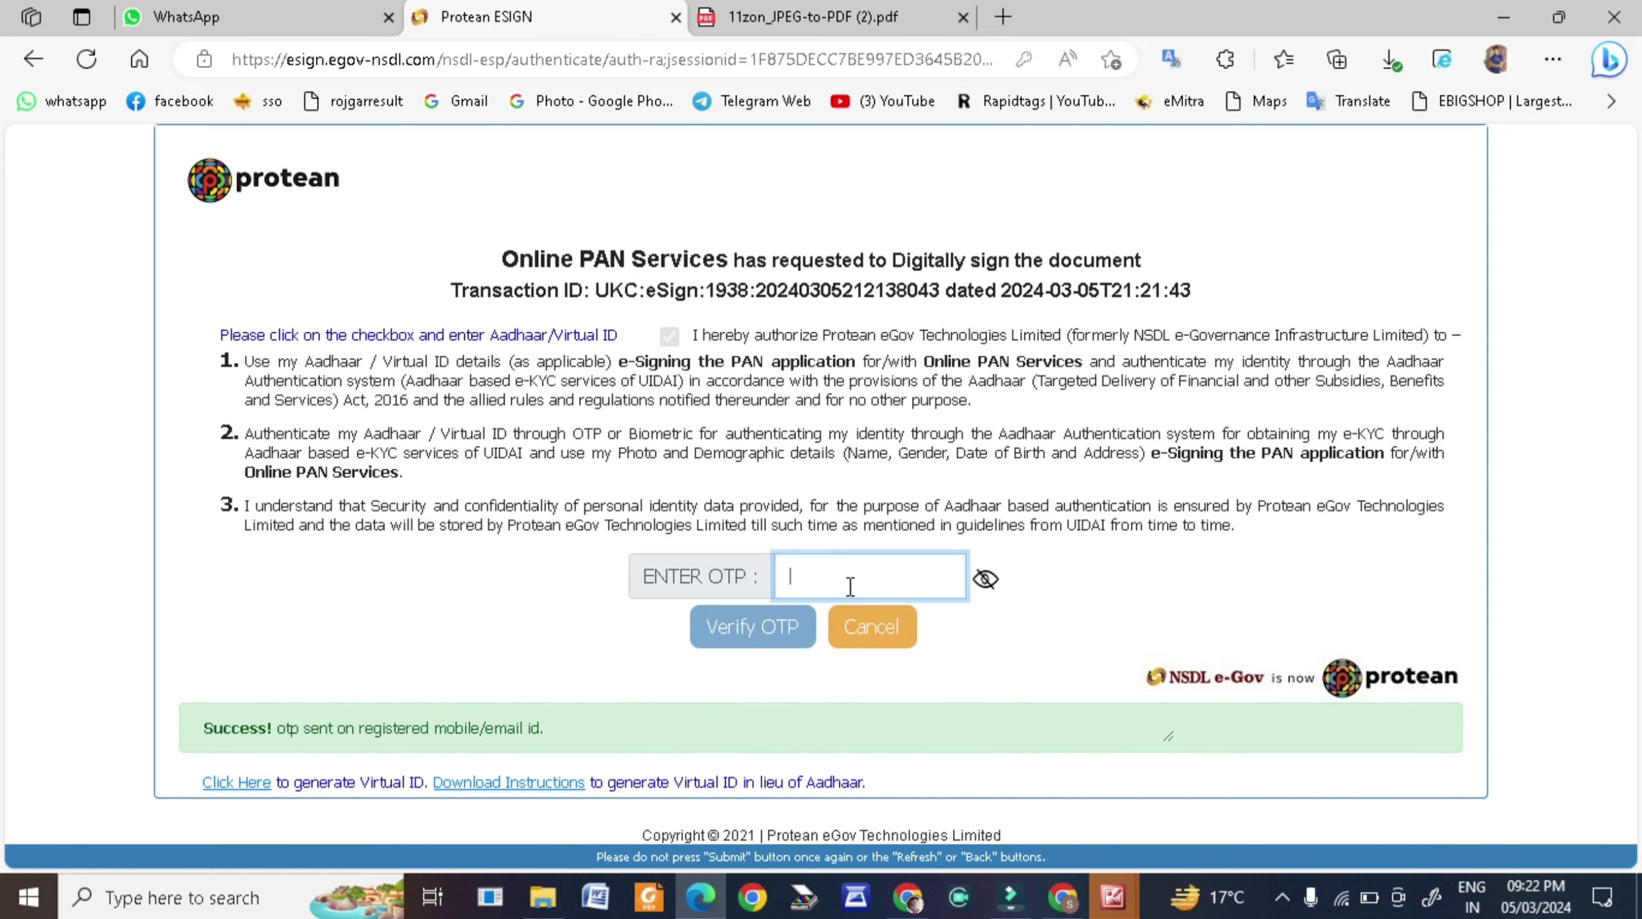
# Enter the received OTP and verify it to e-sign the PAN application, without saving it as a password
pyautogui.hotkey('ctrl', 'v')
pyautogui.press('Tab')
pyautogui.press('Return')
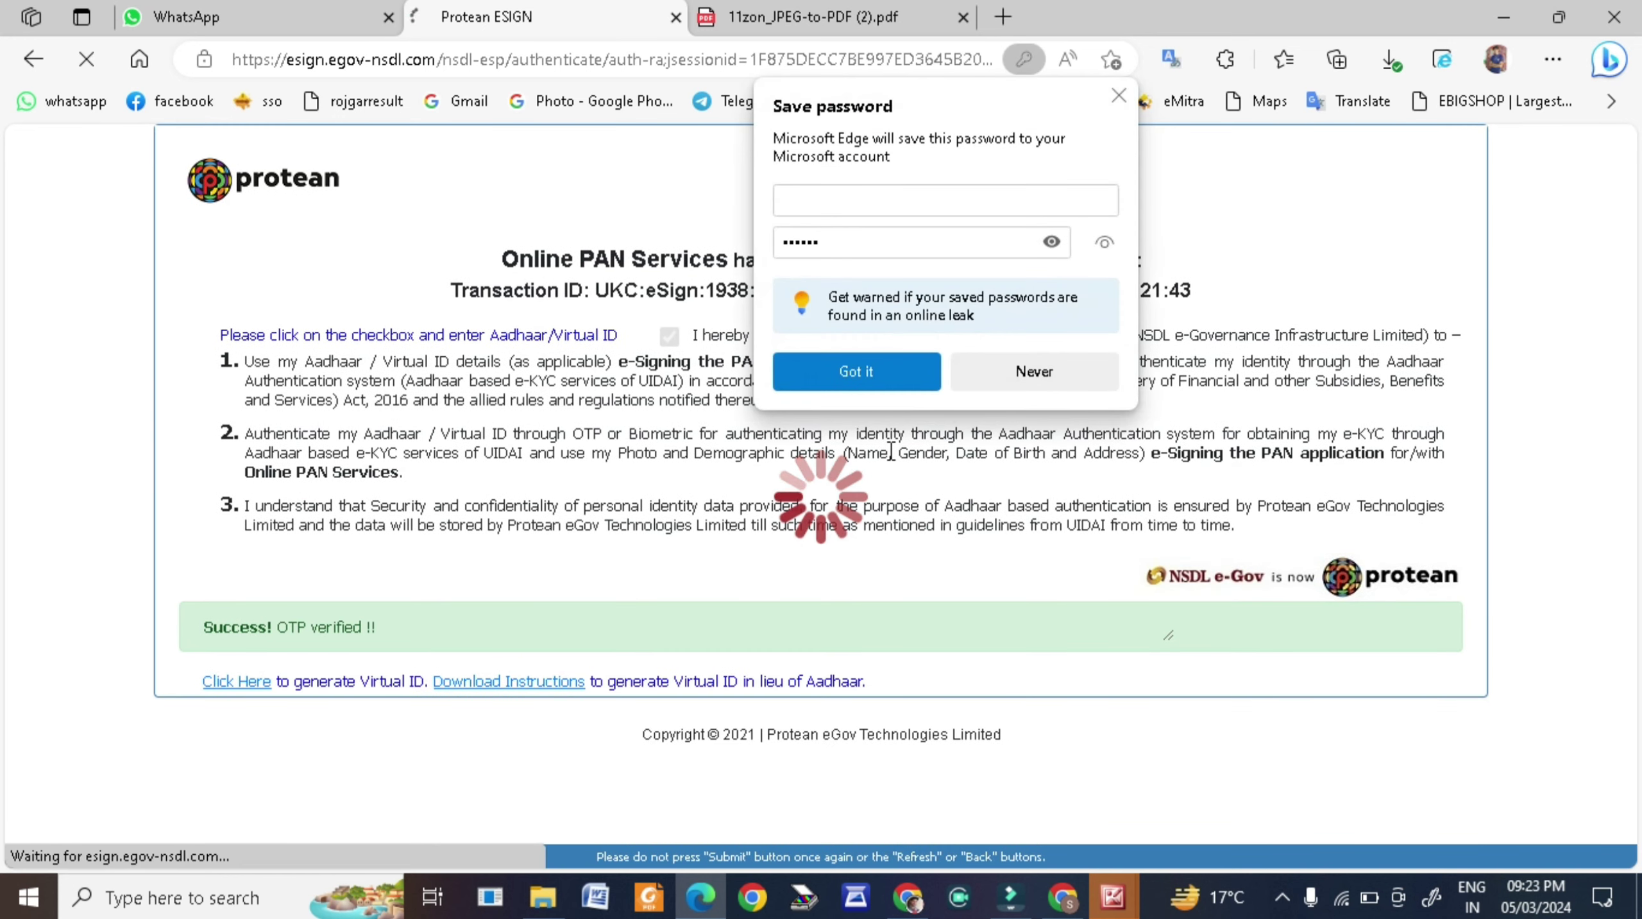
pyautogui.click(1119, 95)
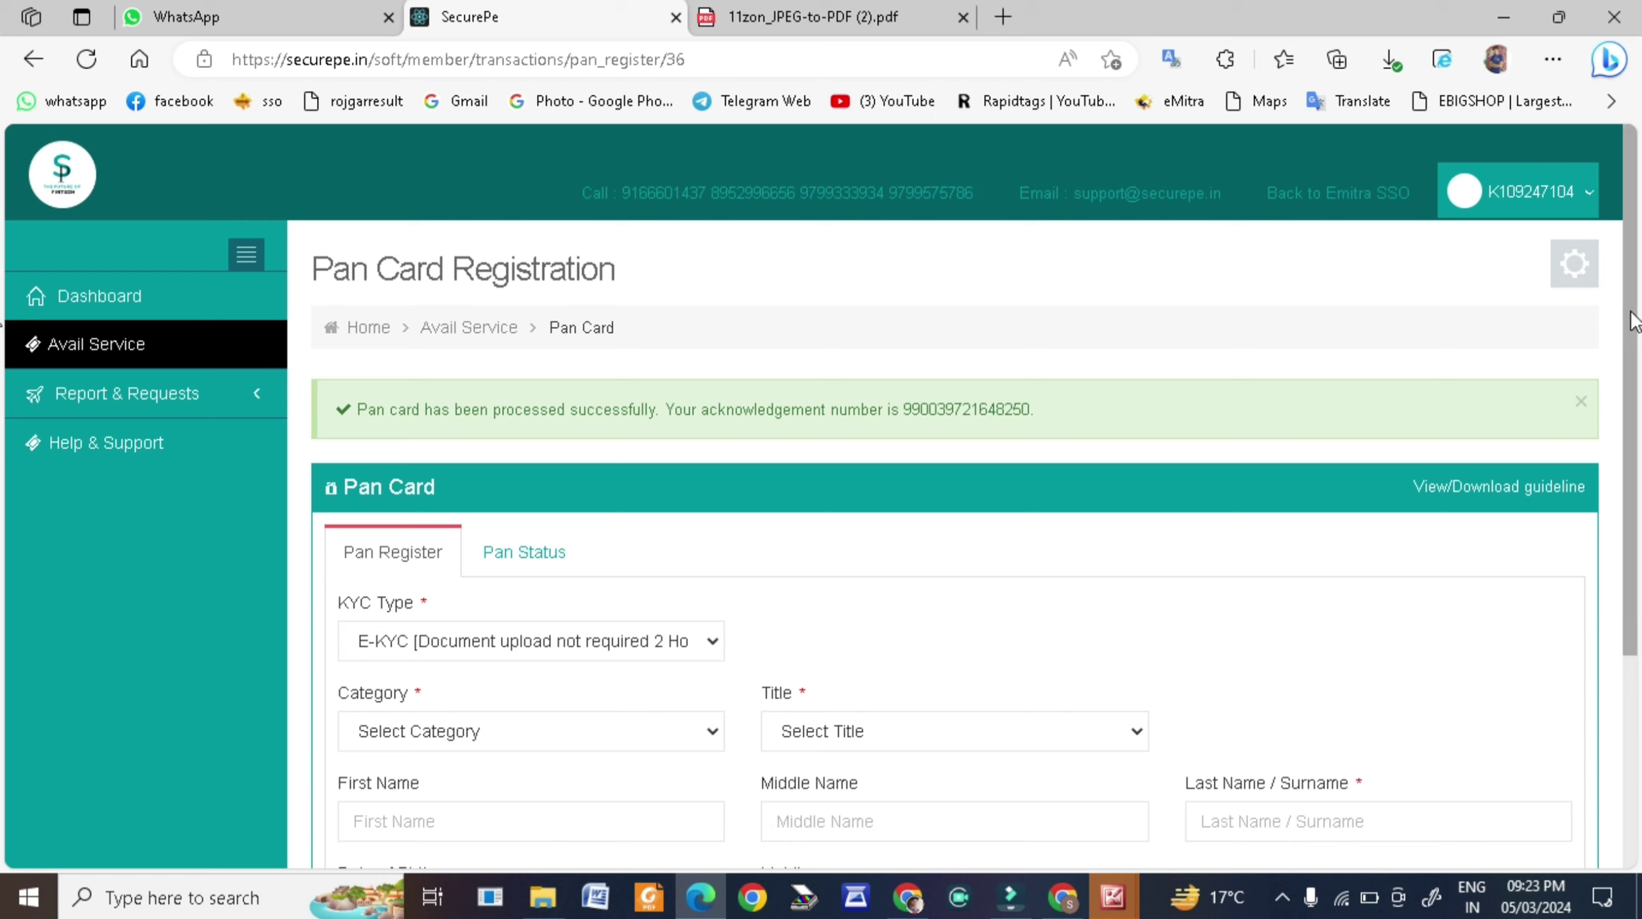
# Examine the Pan Card Registration page for the processing confirmation and the application's acknowledgement number
pyautogui.scroll(-3, 1632, 315)
pyautogui.scroll(1, 1605, 354)
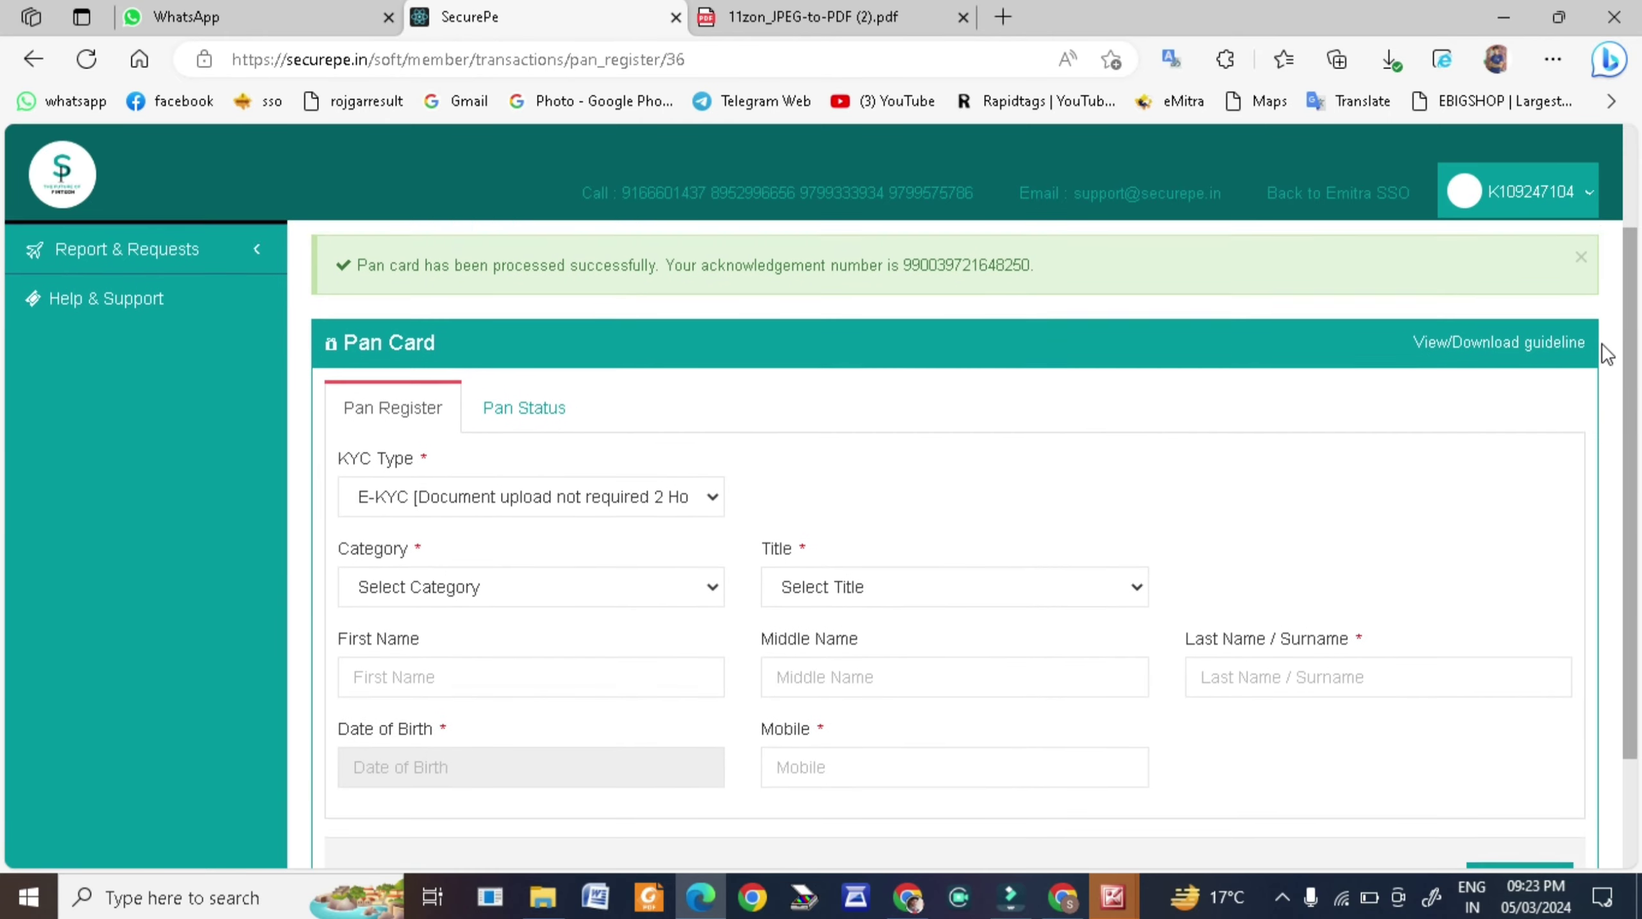
pyautogui.scroll(2, 1605, 353)
pyautogui.moveTo(901, 407); pyautogui.dragTo(1028, 404)
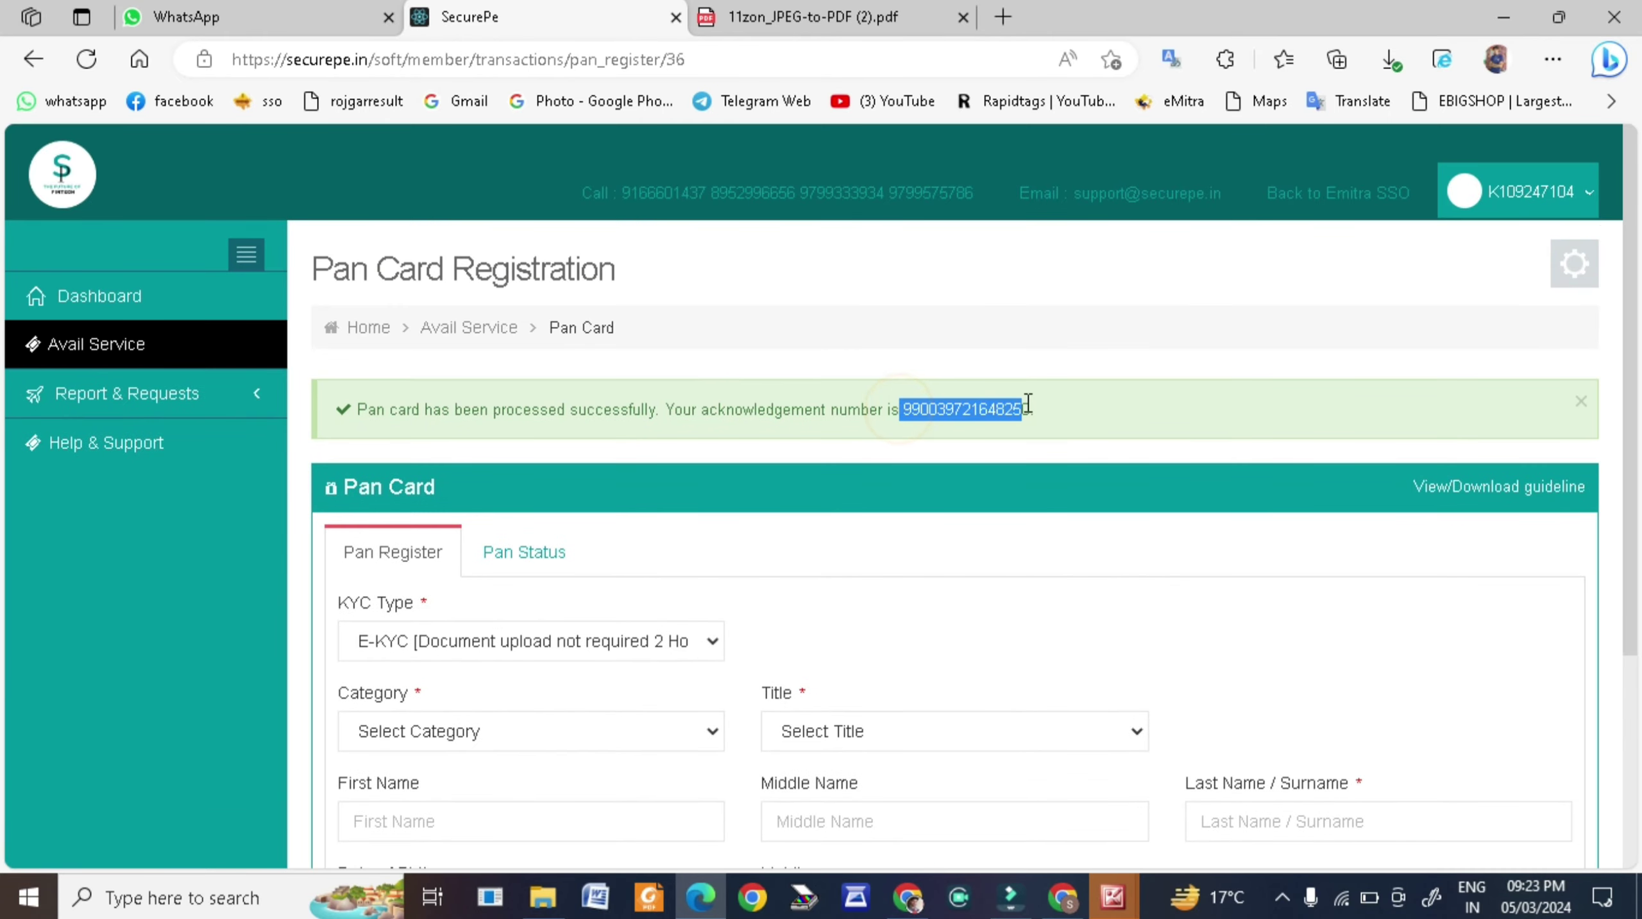
pyautogui.click(984, 344)
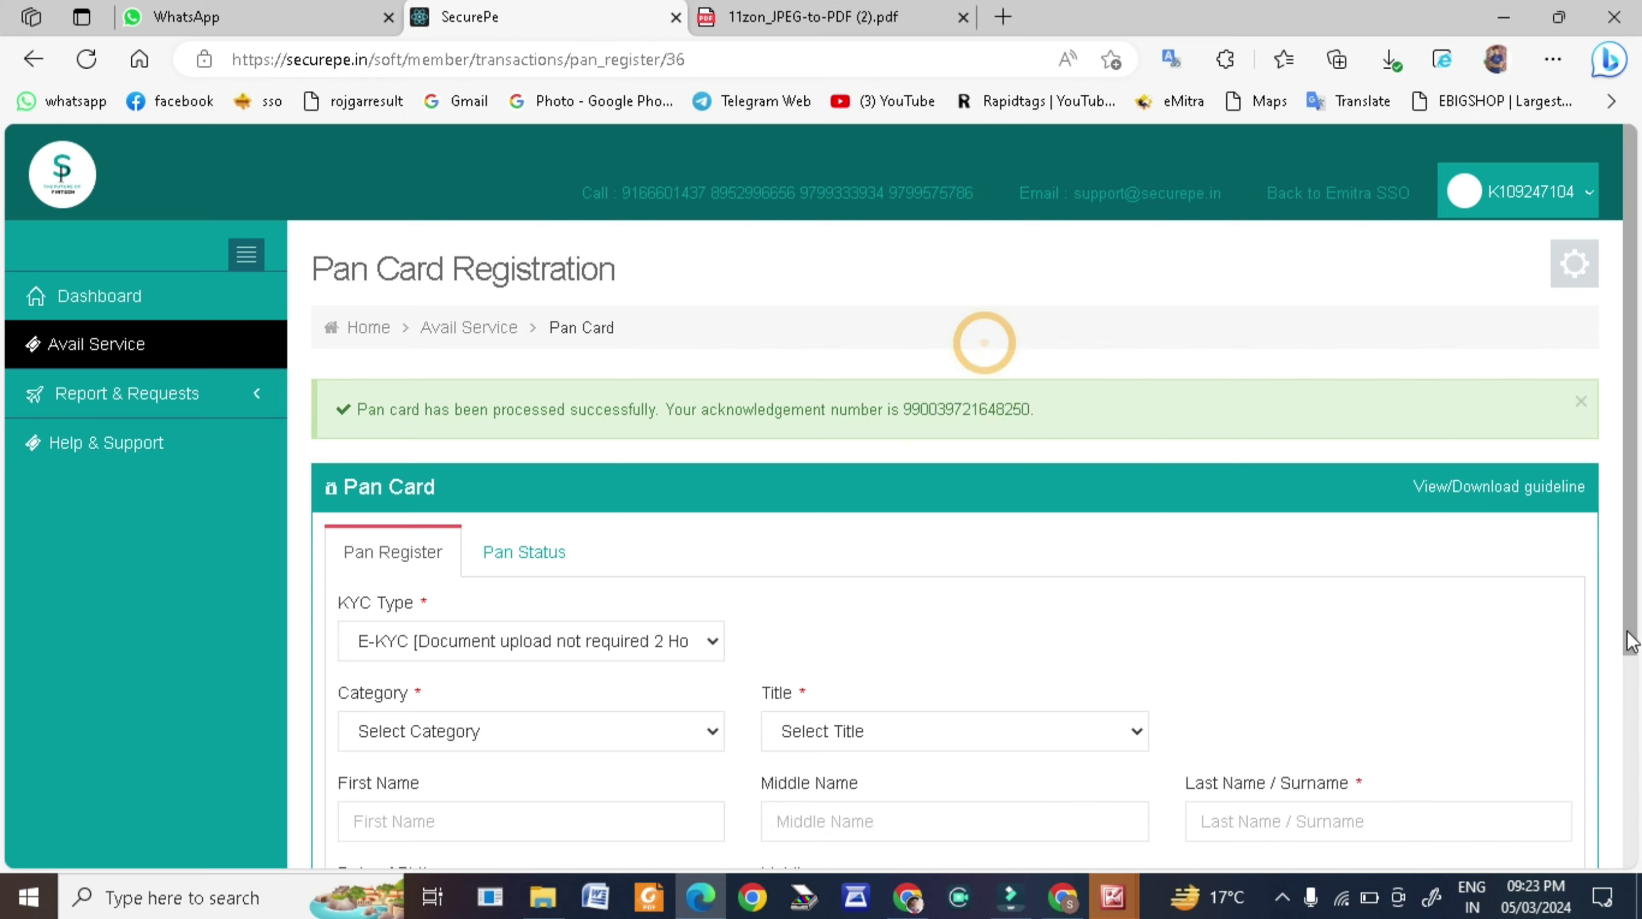
pyautogui.moveTo(1631, 601); pyautogui.dragTo(1639, 758)
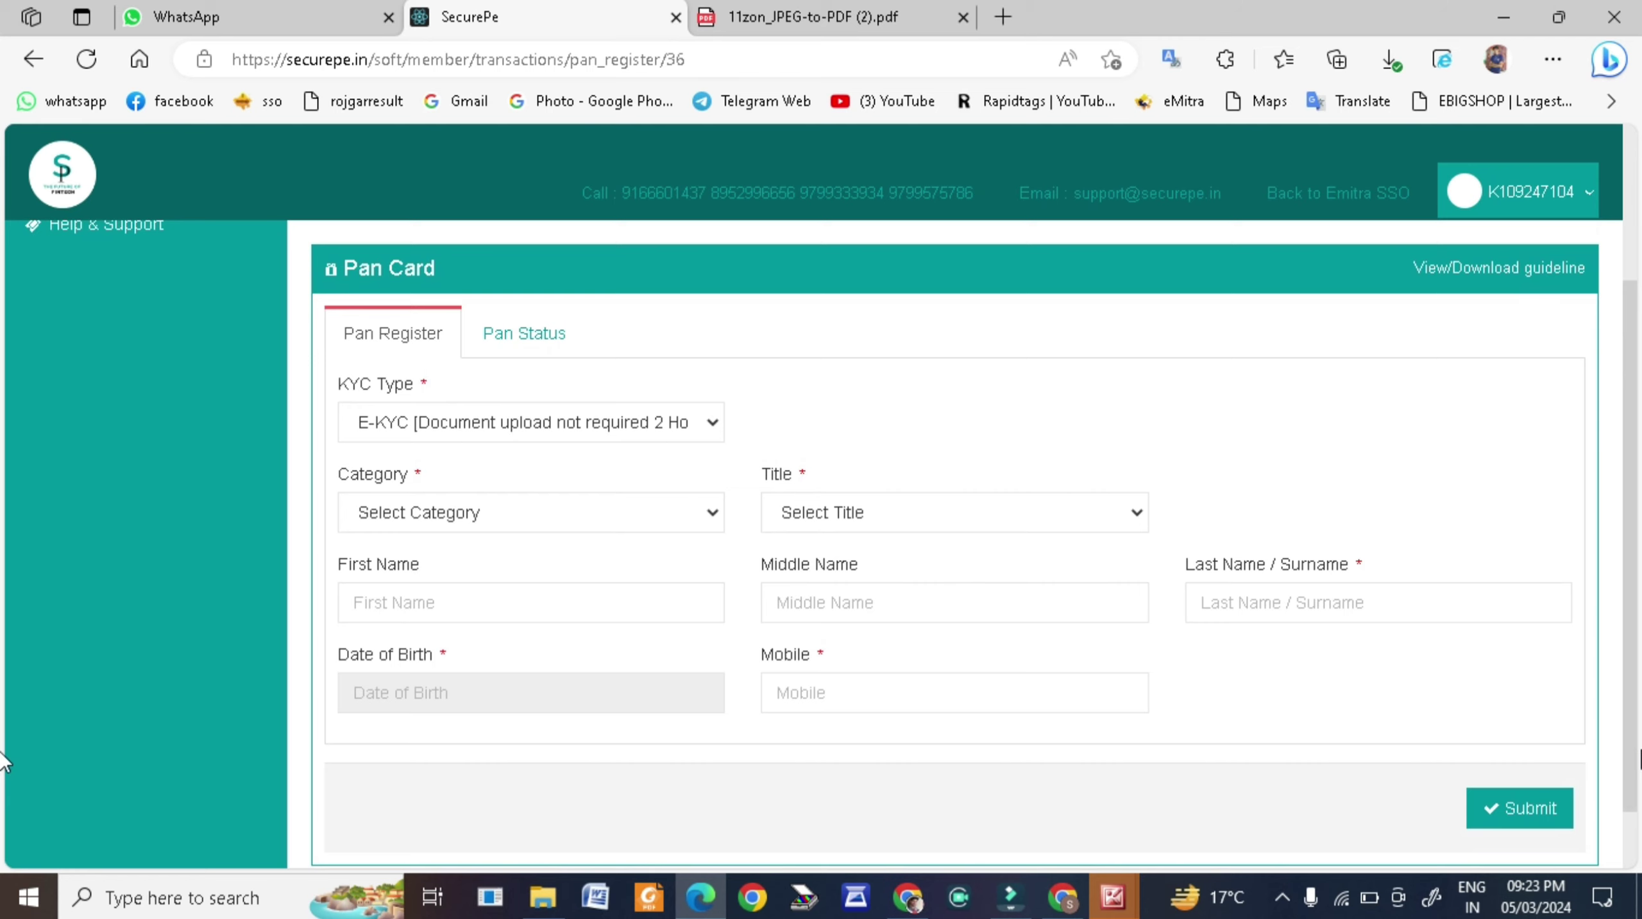
pyautogui.scroll(-1, 1635, 672)
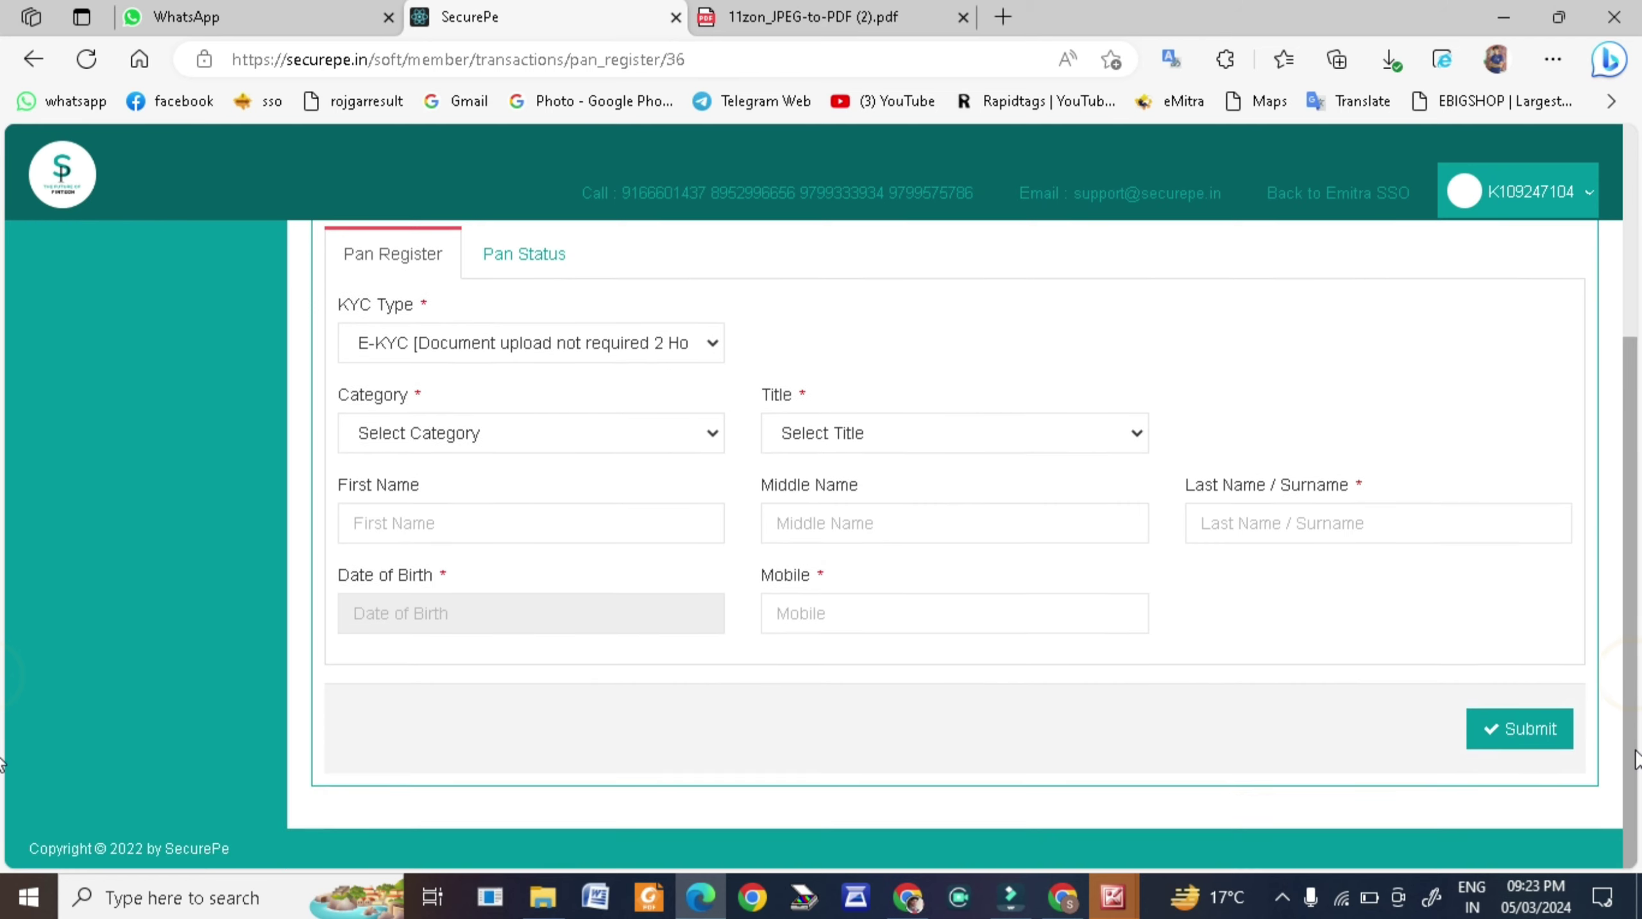
pyautogui.scroll(1, 1637, 680)
pyautogui.scroll(1, 1637, 680)
pyautogui.scroll(-1, 1638, 673)
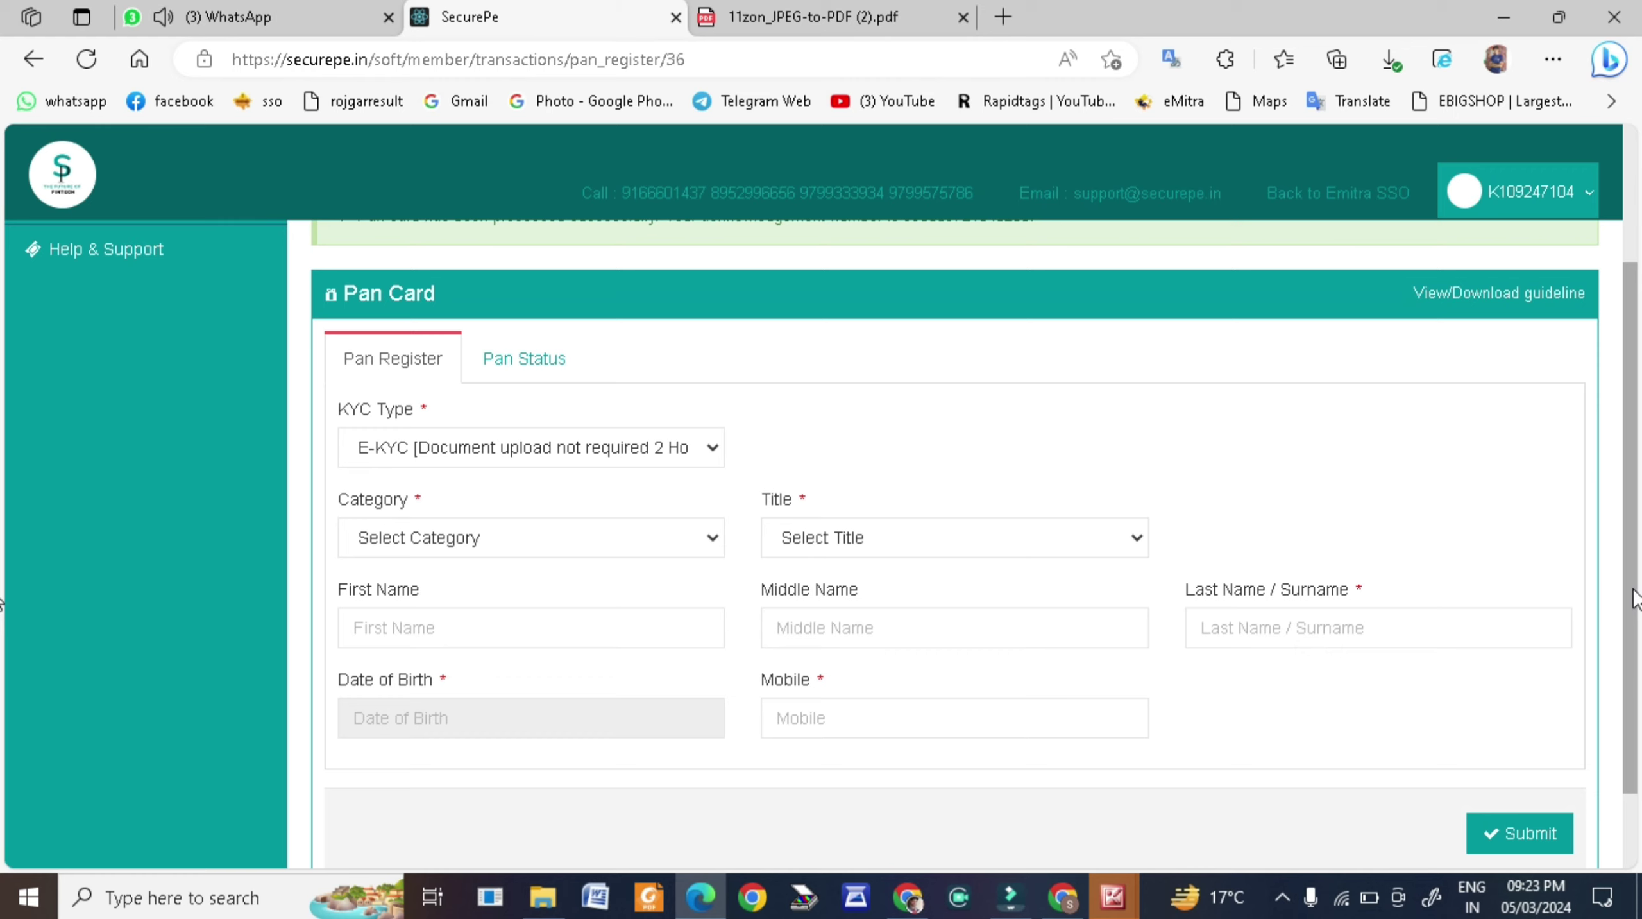
pyautogui.scroll(-1, 1626, 583)
pyautogui.scroll(2, 1625, 558)
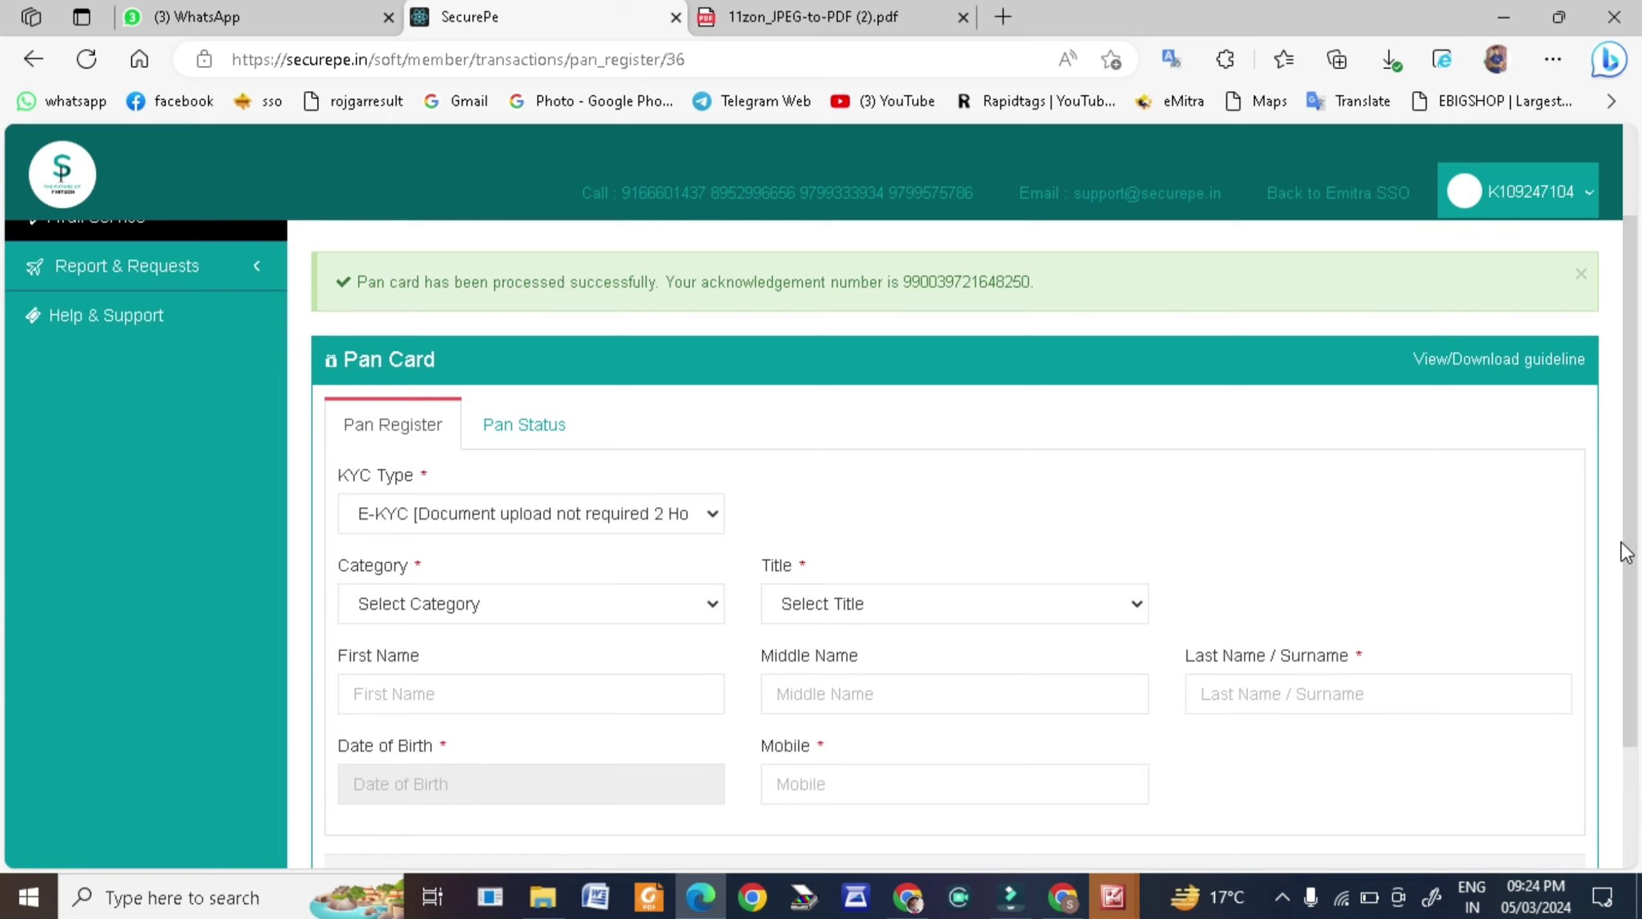